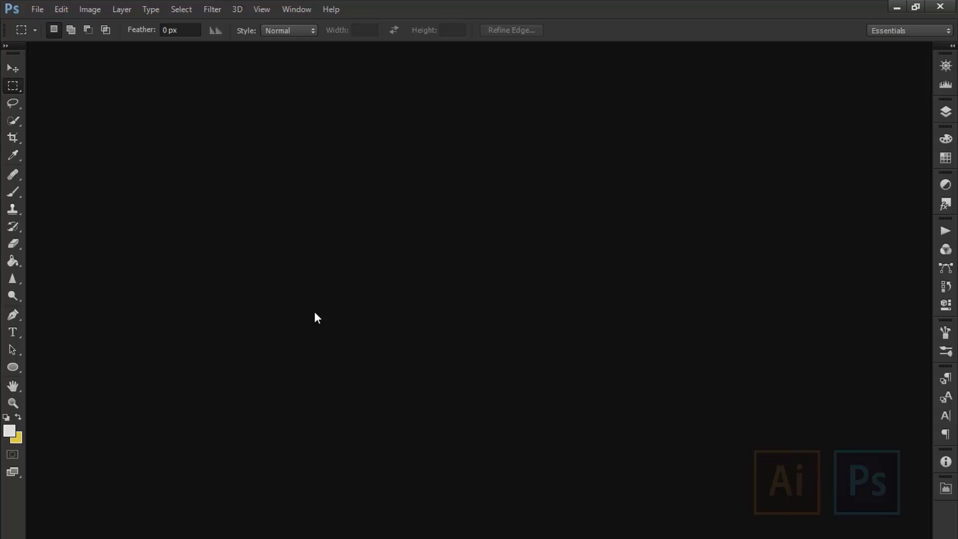
- Make a 1241 × 2208 px, 72 ppi white document called 'beauty app' and show its layers
key("ctrl+n")
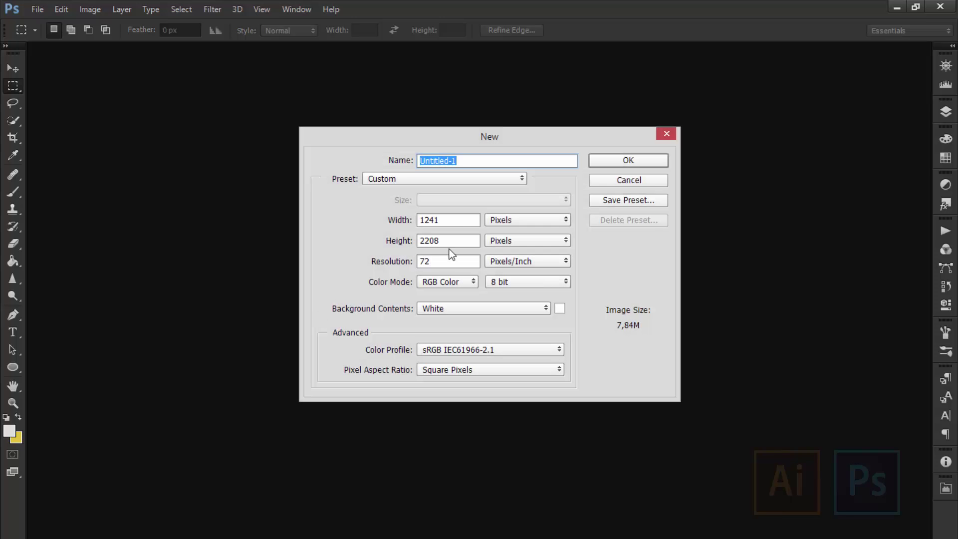
left_click(453, 220)
left_click_drag(441, 220, 419, 220)
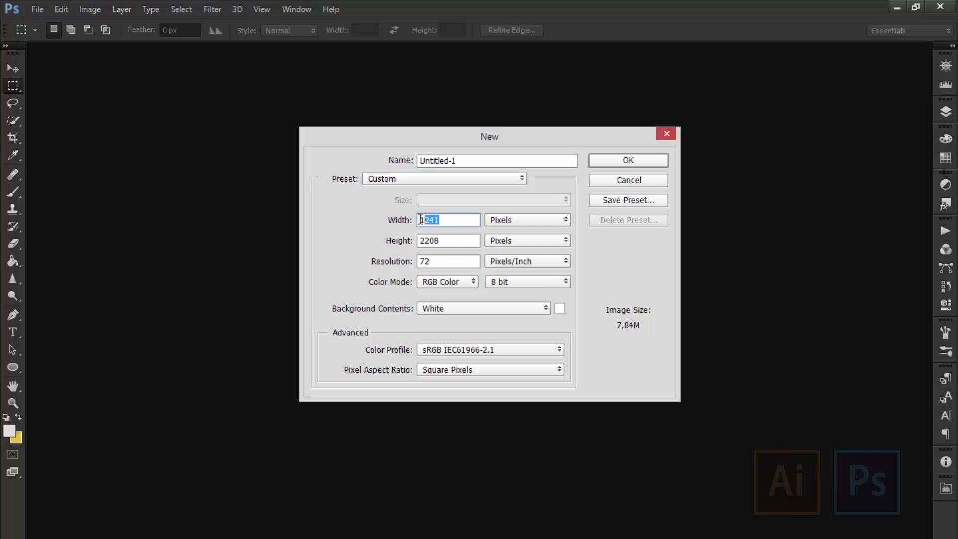
left_click_drag(478, 160, 418, 160)
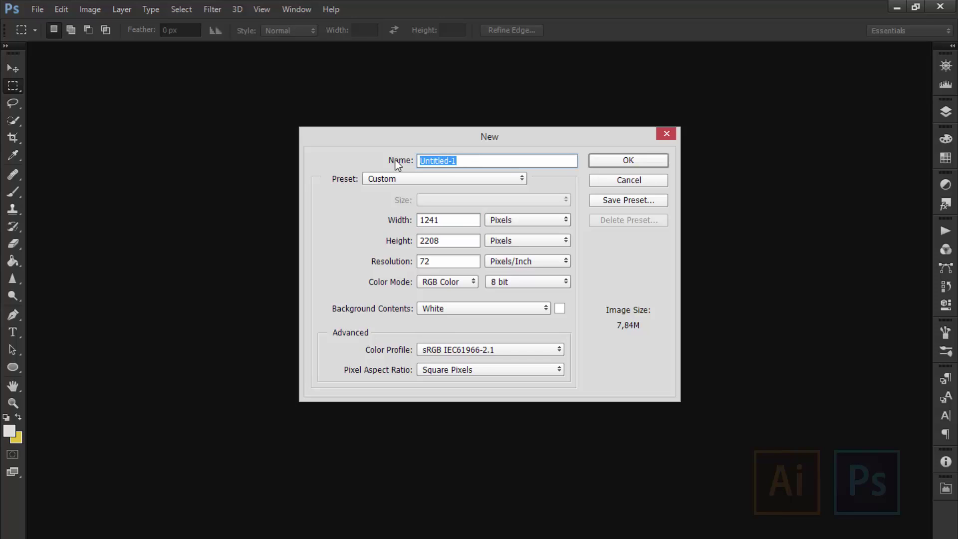
type("beauty")
type(" app")
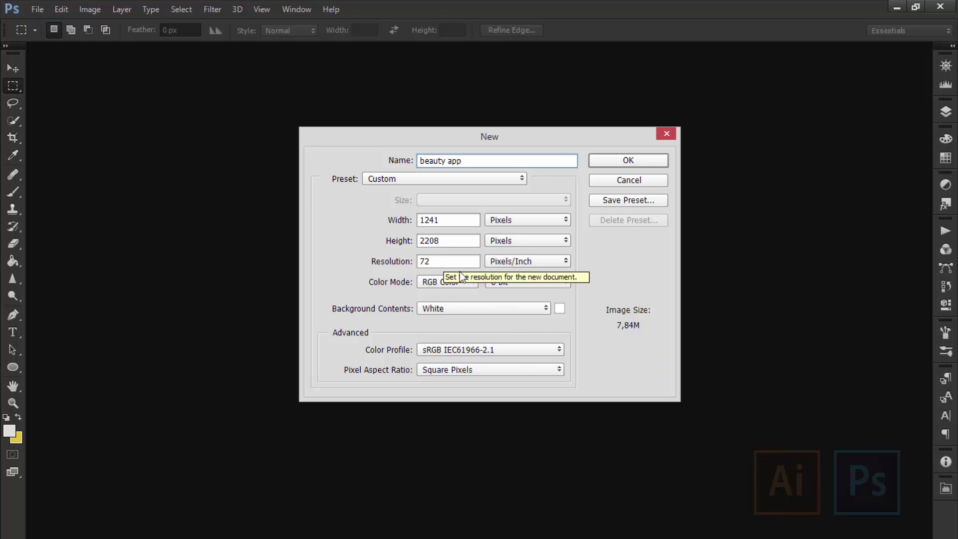
left_click(597, 160)
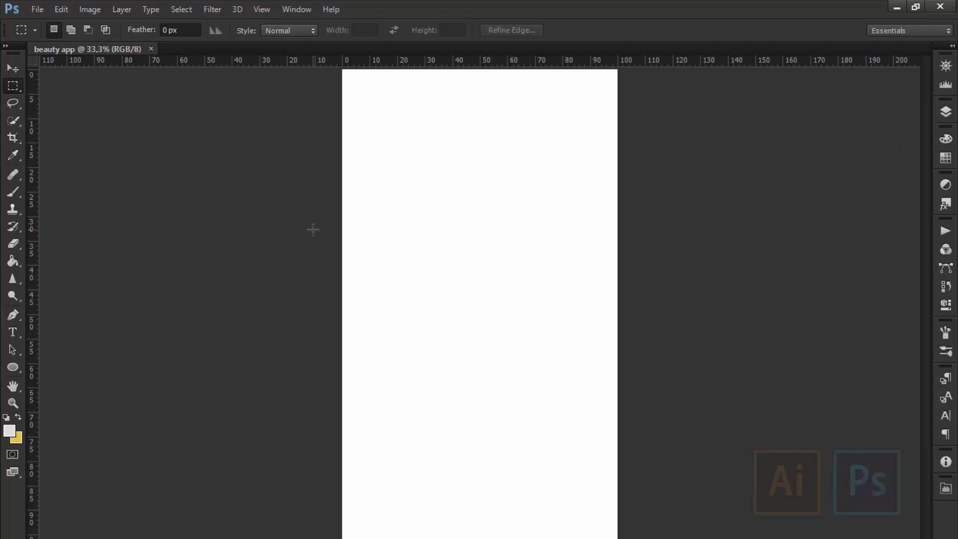
left_click(945, 112)
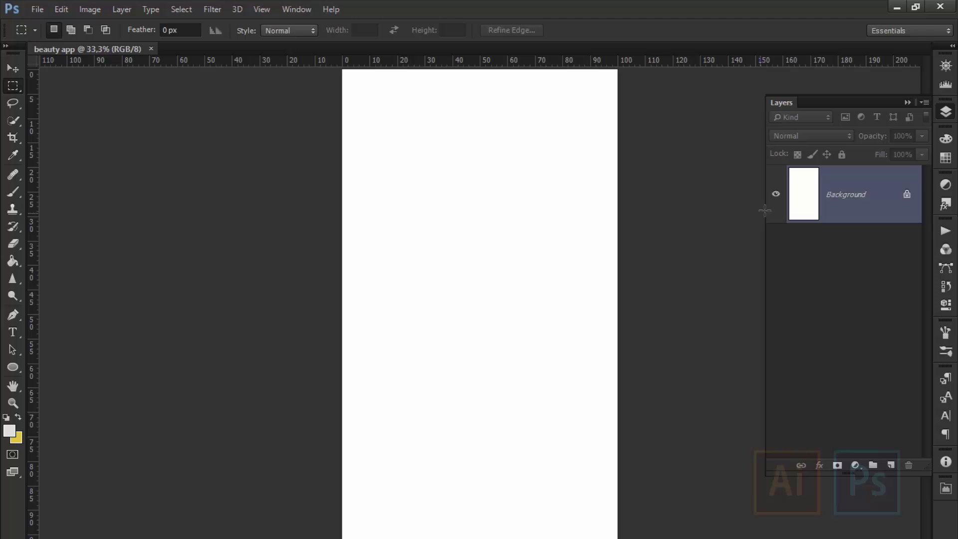
- Unlock both Background layers and drag the leaf-and-smile photo into beauty app
double_click(861, 208)
key("Return")
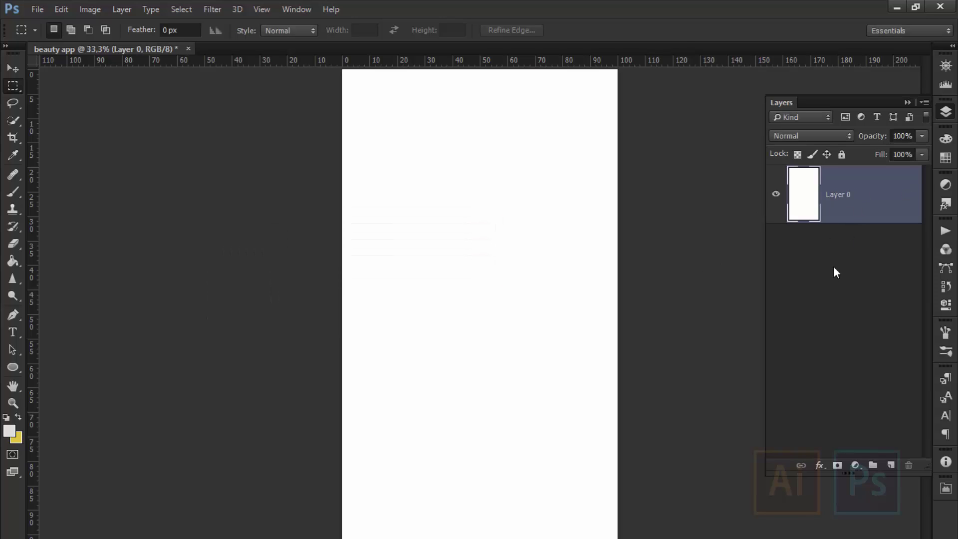
key("v")
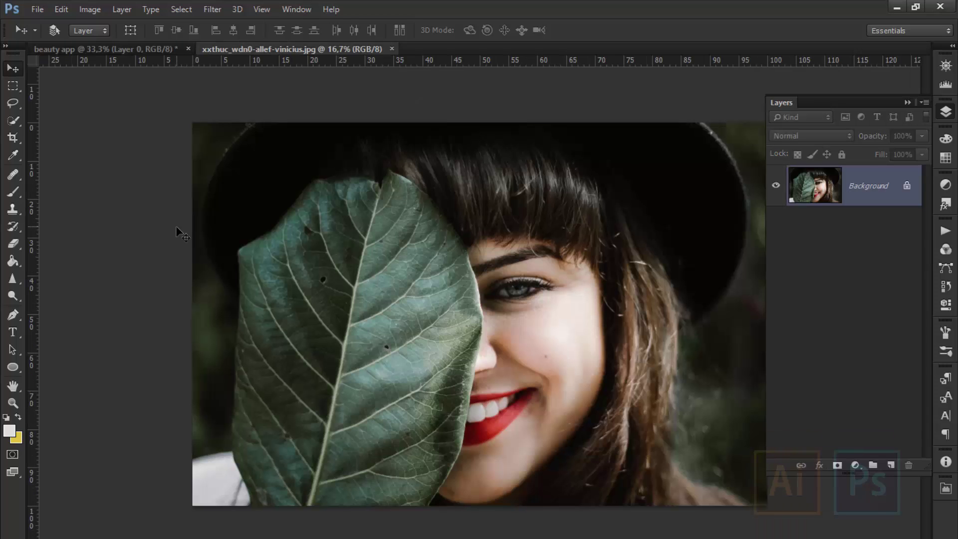
double_click(793, 199)
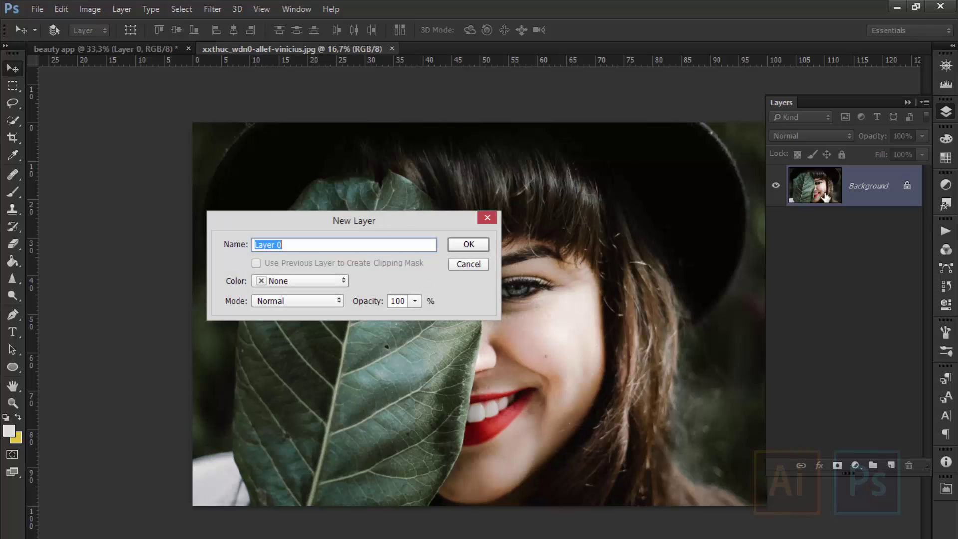
key("Return")
mouse_move(696, 319)
left_mouse_down()
mouse_move(134, 51)
mouse_move(451, 332)
left_mouse_up()
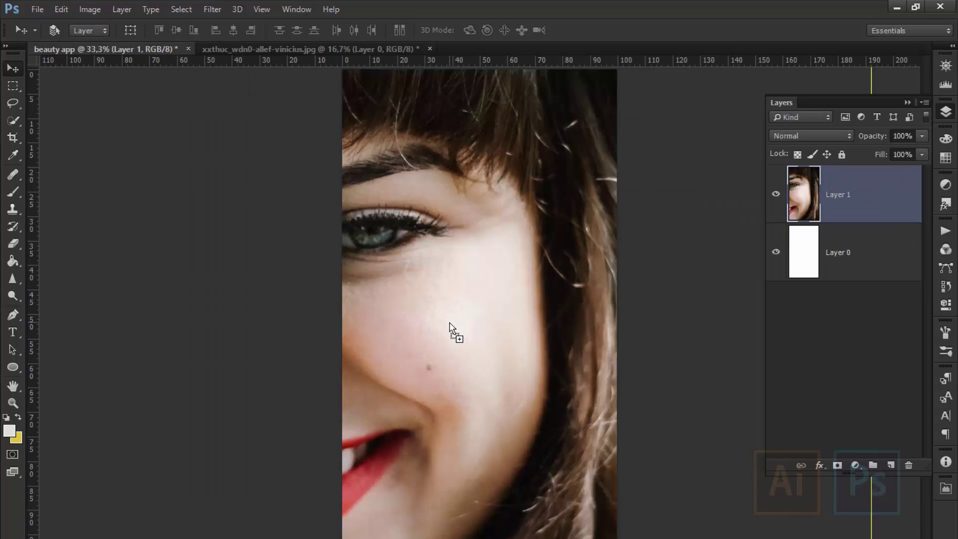
- Scale the placed photo to about 74% and shift it to frame the face
key("ctrl+minus")
key("ctrl+minus")
key("ctrl+t")
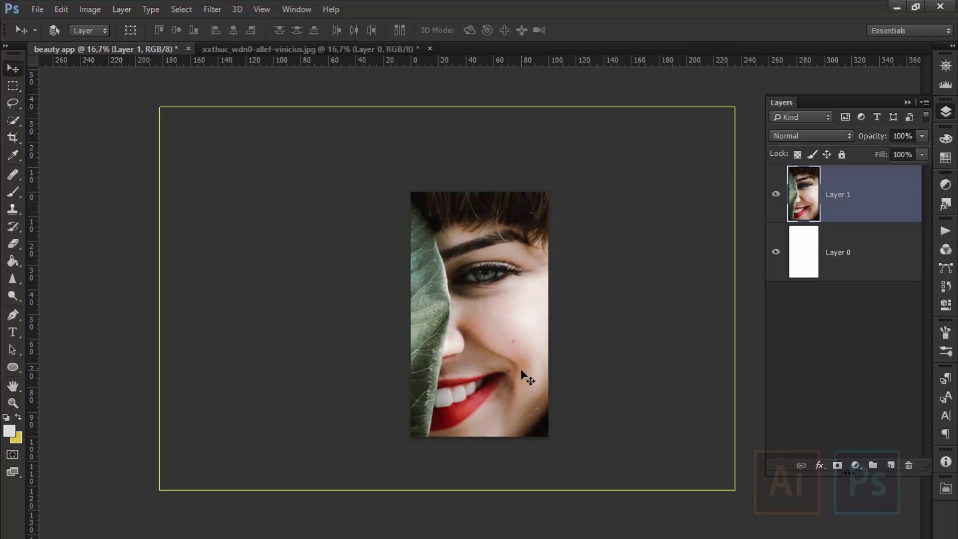
left_click_drag(734, 491, 650, 452)
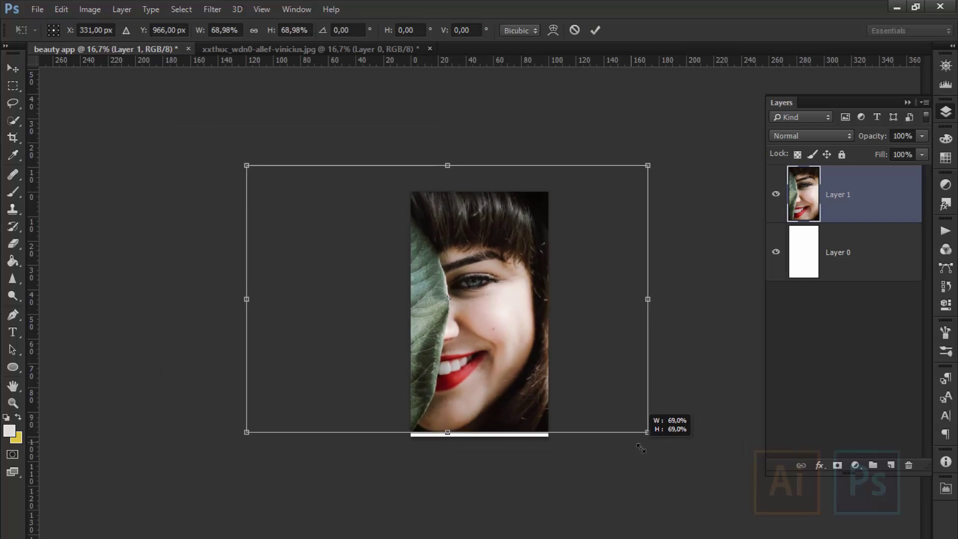
left_click_drag(568, 389, 604, 398)
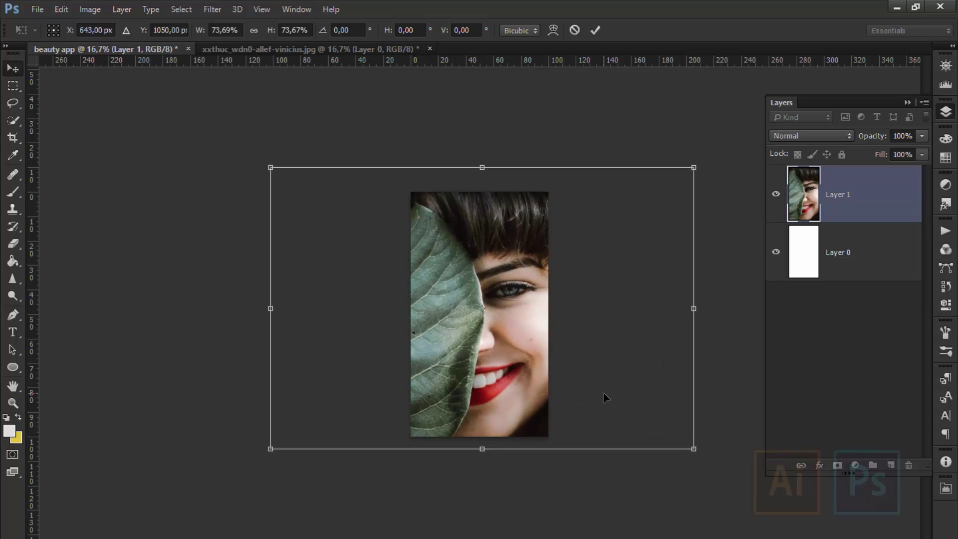
key("Return")
key("ctrl+z")
key("ctrl+plus")
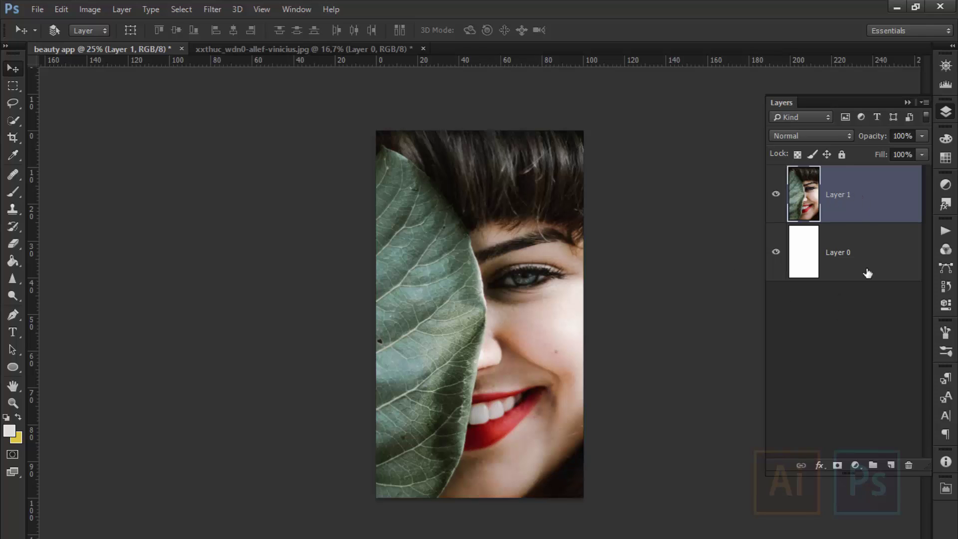
- Add a new layer and set the foreground colour to dark navy #081737
left_click(891, 465)
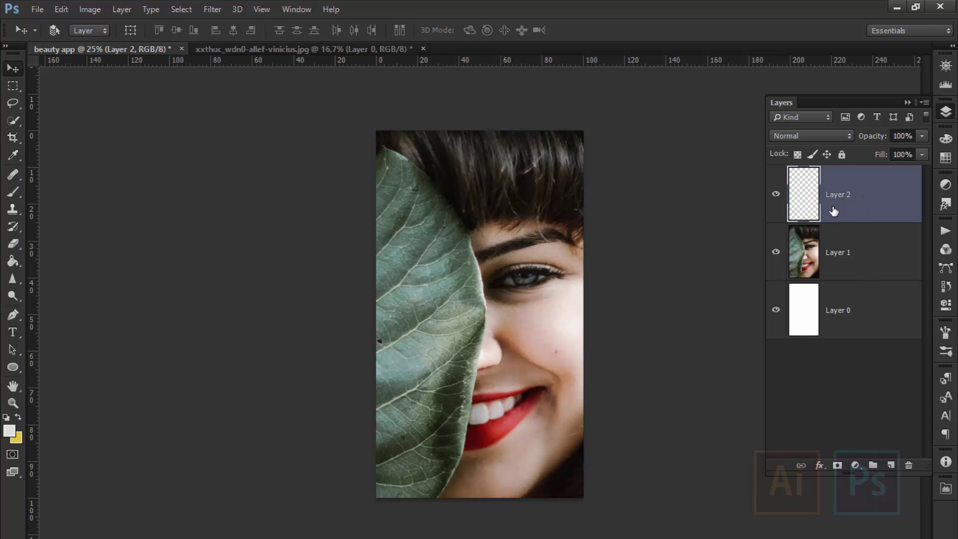
left_click(9, 431)
left_click_drag(733, 310, 747, 256)
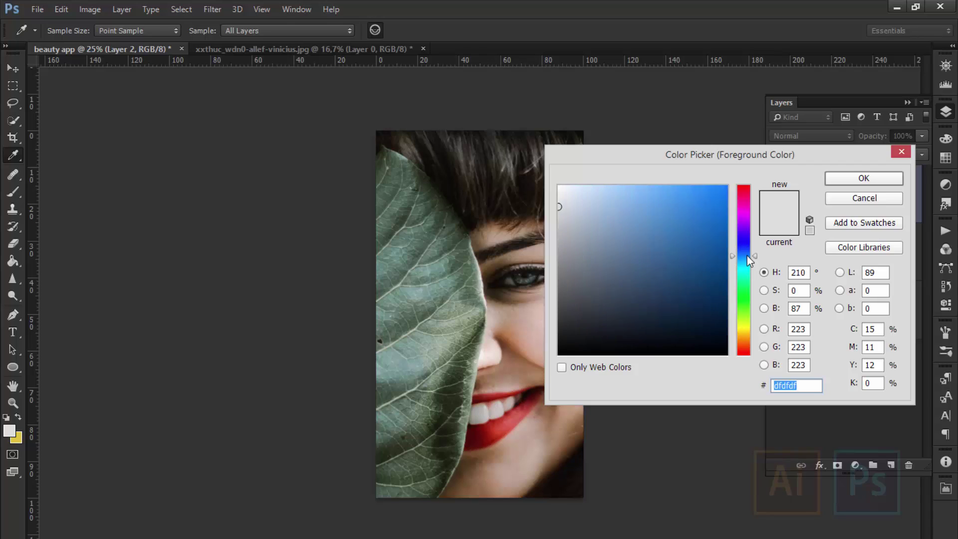
left_click_drag(725, 291, 701, 319)
left_click(850, 180)
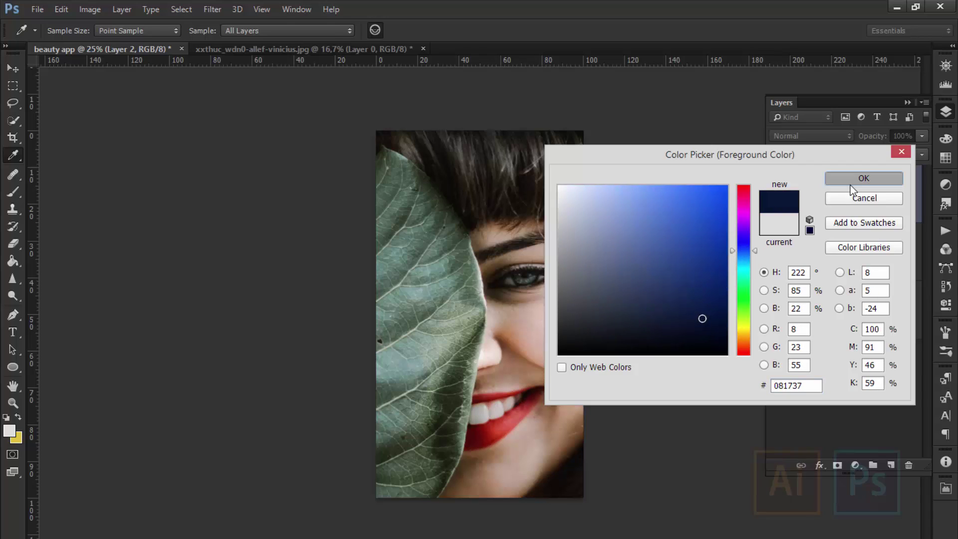
- Fill the new layer with navy and lower its opacity to 65%
left_click(13, 261)
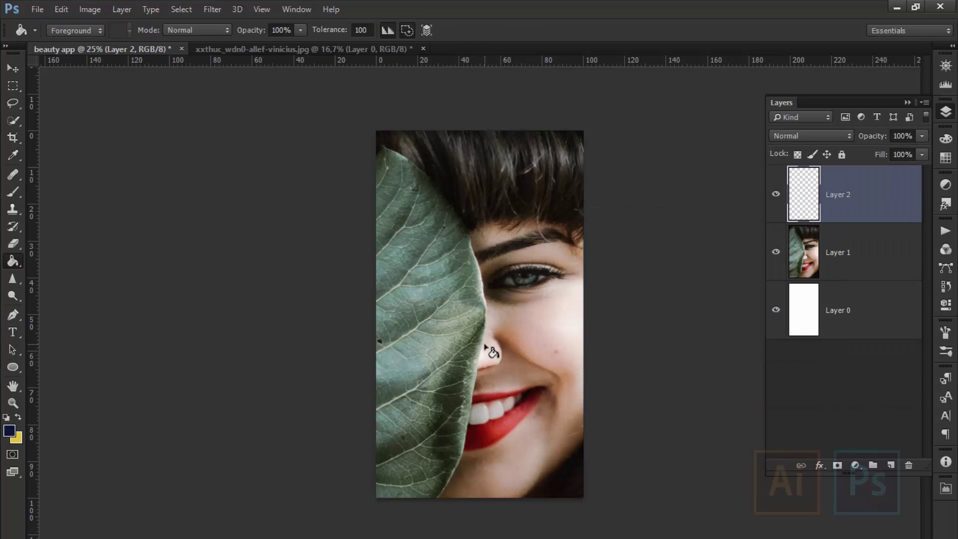
left_click(472, 379)
left_click(8, 70)
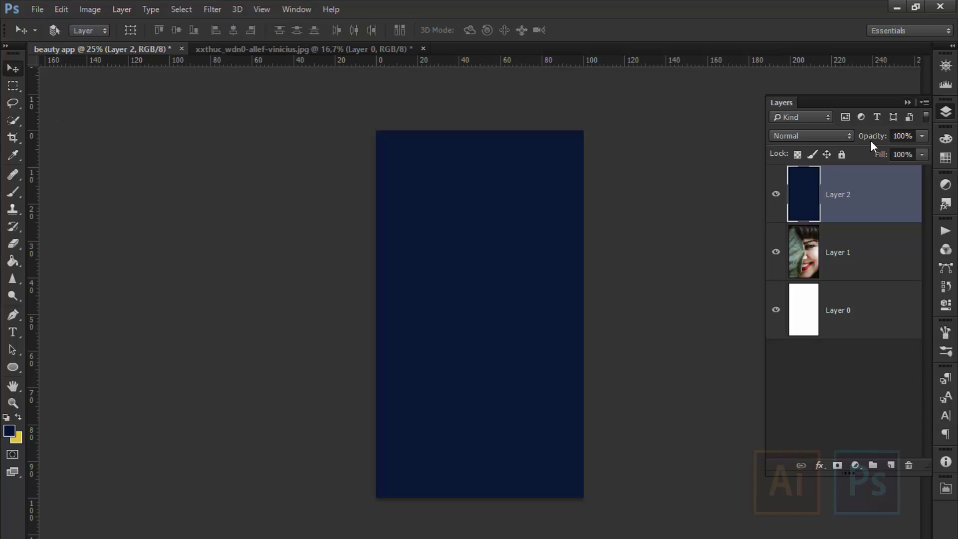
left_click_drag(871, 139, 858, 140)
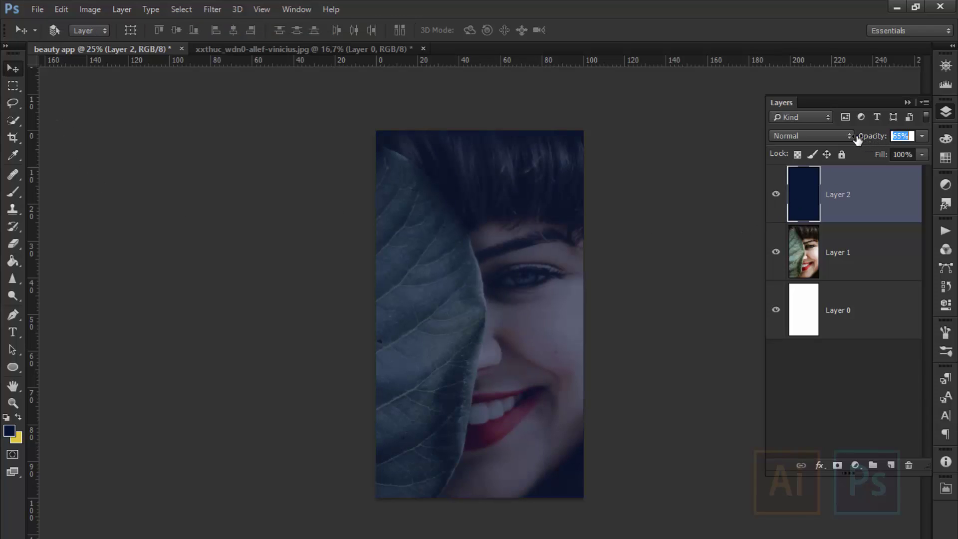
key("Return")
- Draw a rounded rectangle bar across the lower face and fill it white
left_click(13, 367)
left_click(64, 377)
left_click_drag(411, 373, 537, 420)
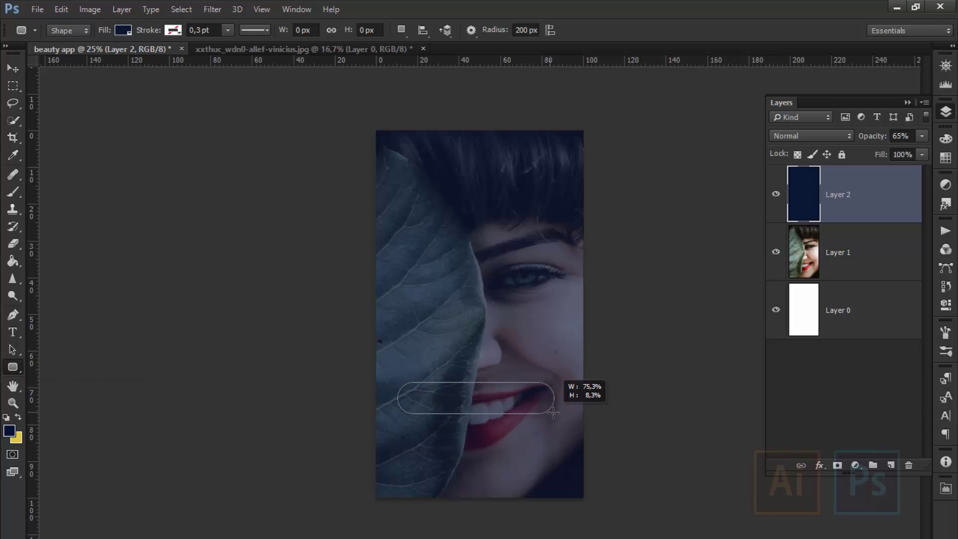
left_click_drag(538, 420, 558, 414)
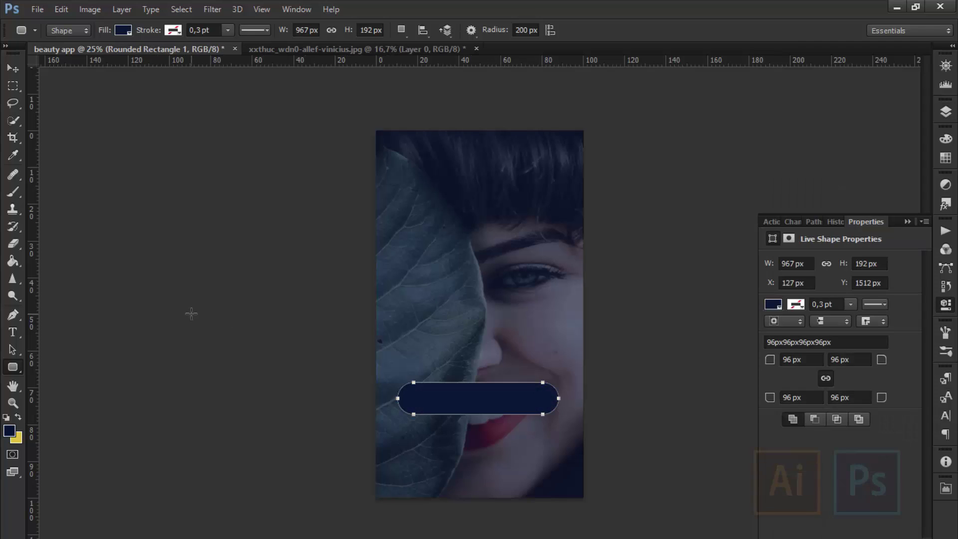
left_click(773, 306)
left_click(773, 374)
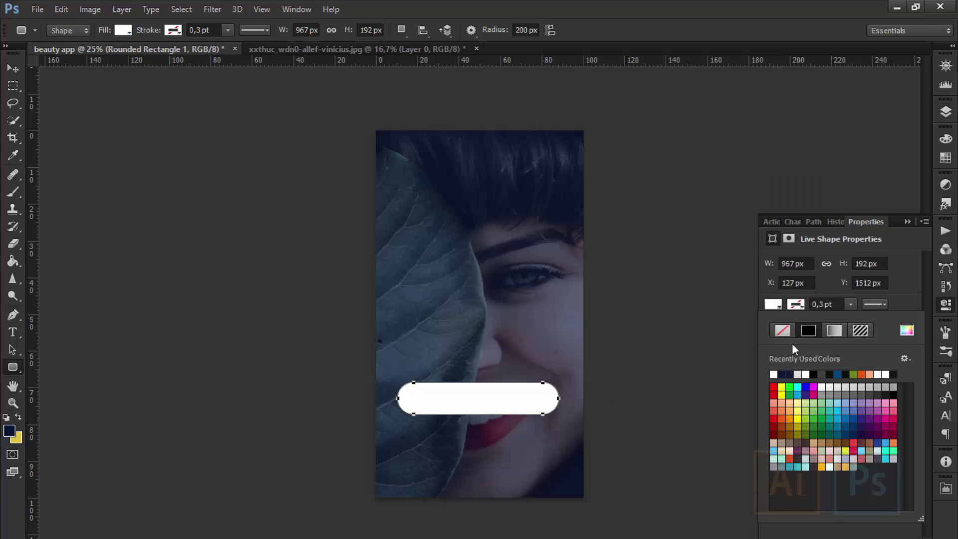
left_click(864, 229)
- Nudge the white bar and resize it wider and slightly shorter
key("v")
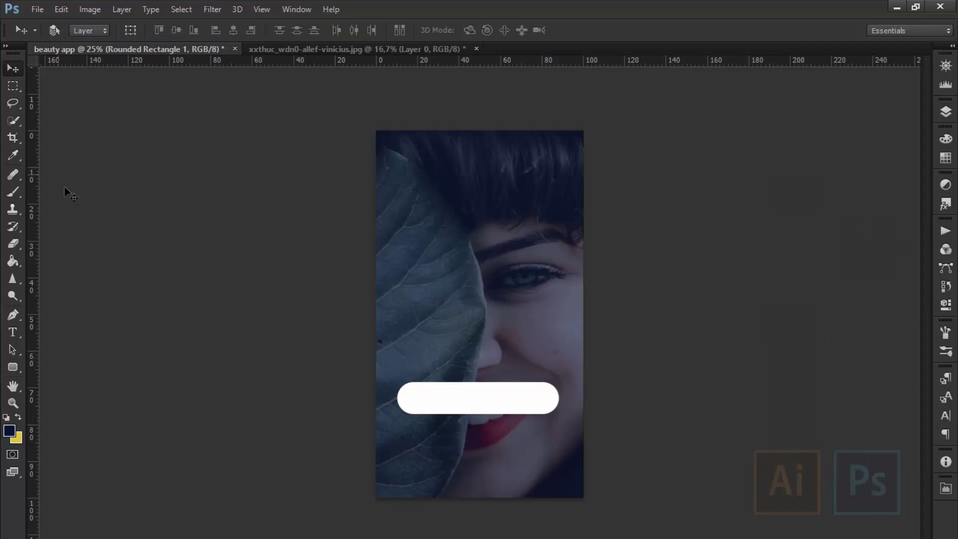
left_click_drag(479, 412, 485, 398)
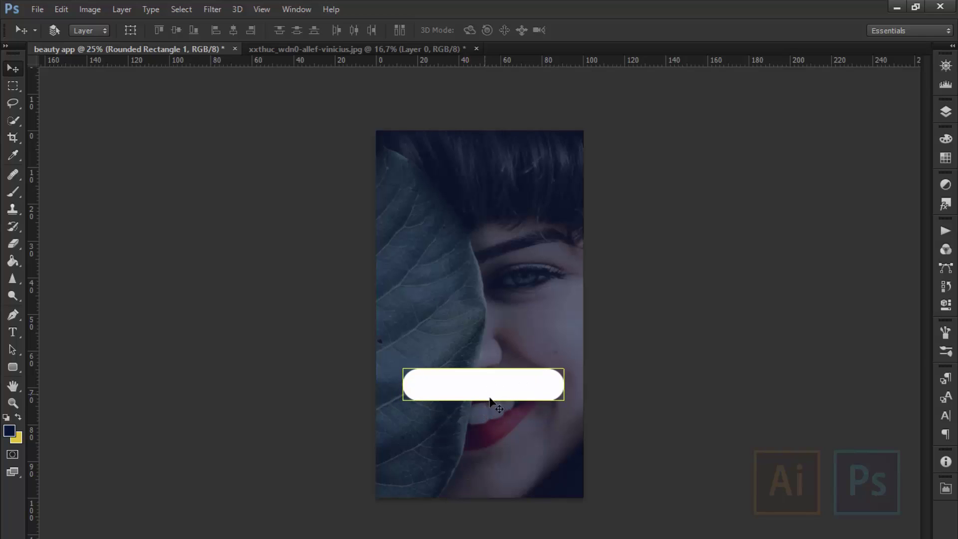
key("ctrl+t")
left_click_drag(569, 386, 577, 386)
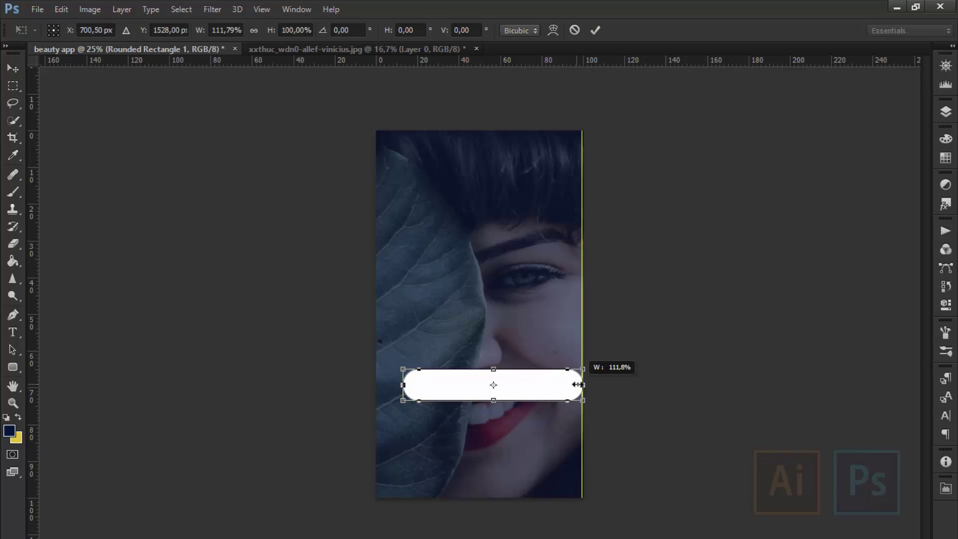
left_click_drag(492, 370, 485, 429)
key("Return")
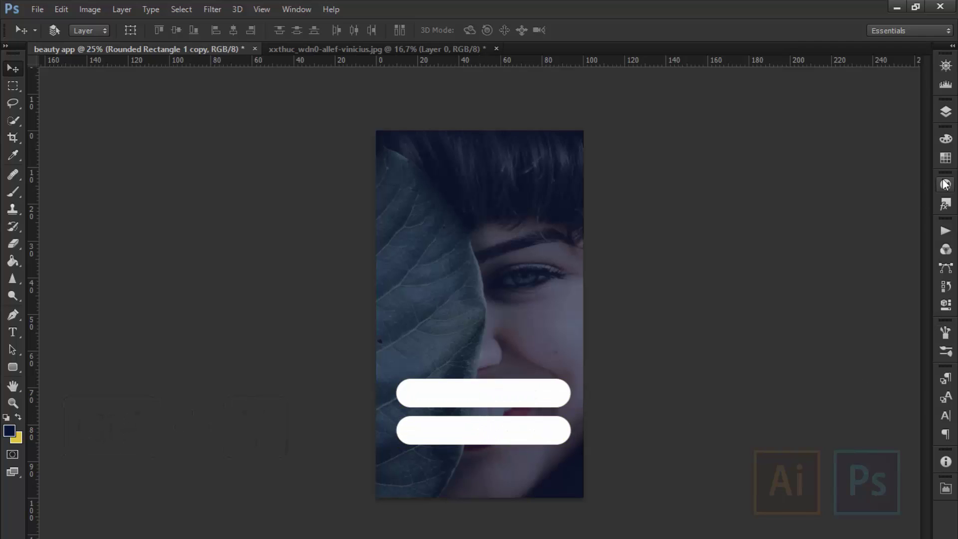
left_click(946, 112)
- Move both rounded bars higher up and make them translucent at about 70% opacity
left_click(837, 260, "shift")
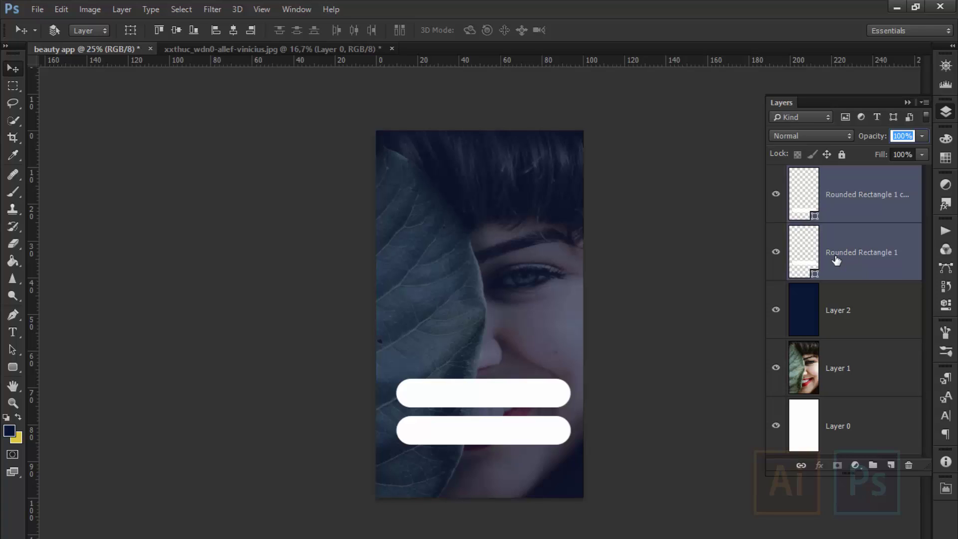
left_click_drag(473, 424, 474, 372)
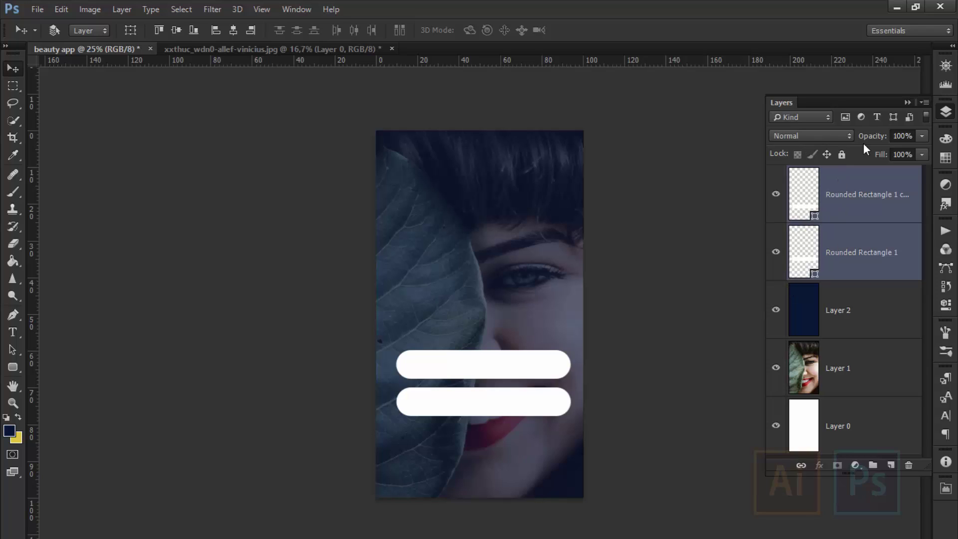
mouse_move(882, 141)
left_mouse_down()
mouse_move(865, 137)
mouse_move(883, 138)
left_mouse_up()
type("70")
key("Return")
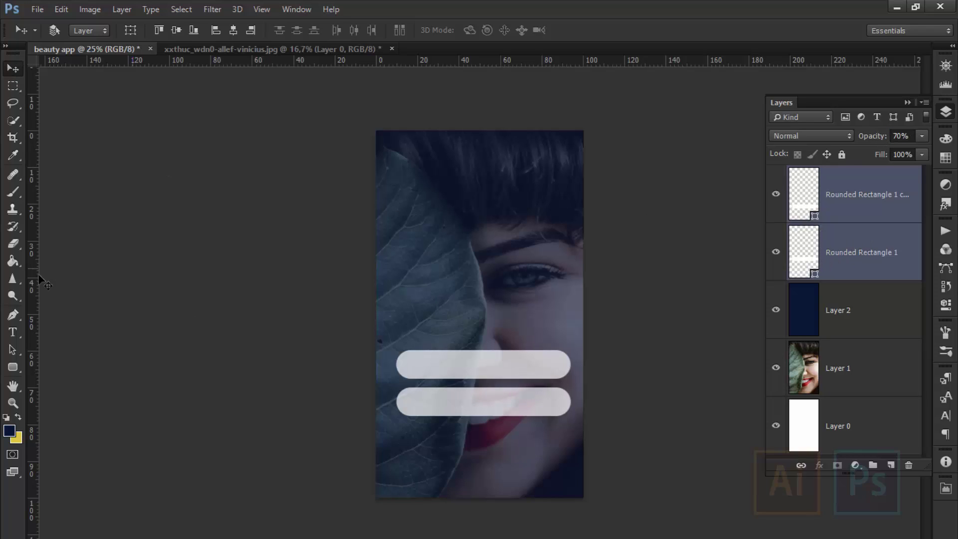
right_click(13, 332)
- Add a 'Username' text layer and move it into the first field
left_click(97, 335)
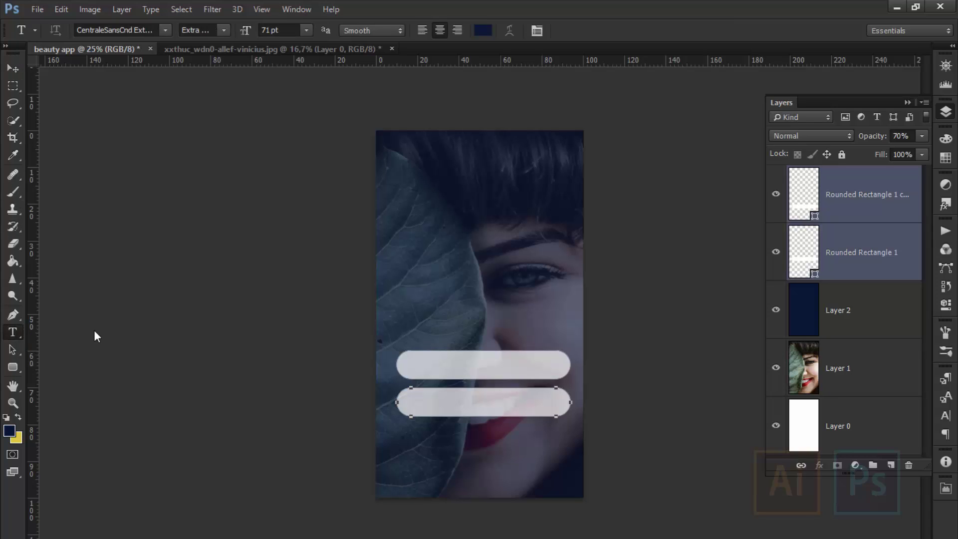
left_click(420, 259)
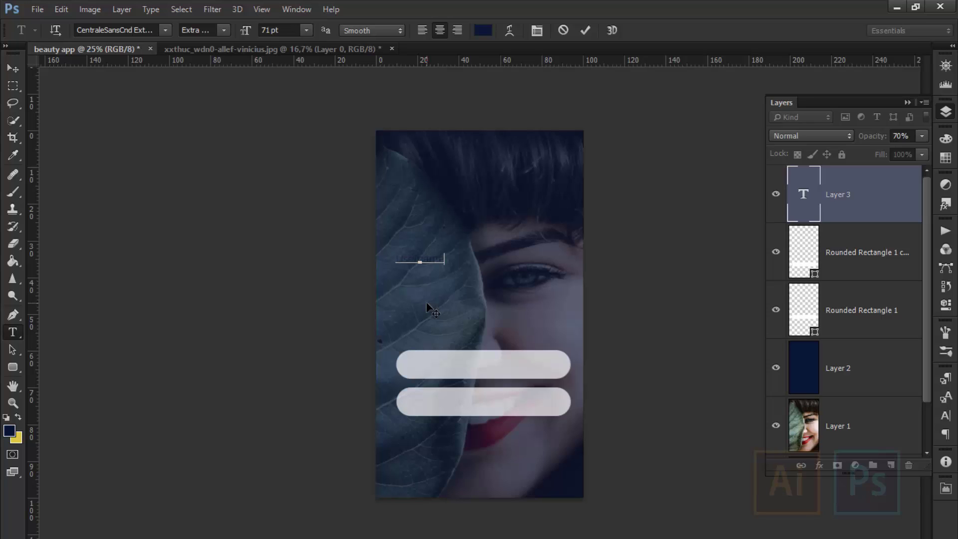
left_click(13, 68)
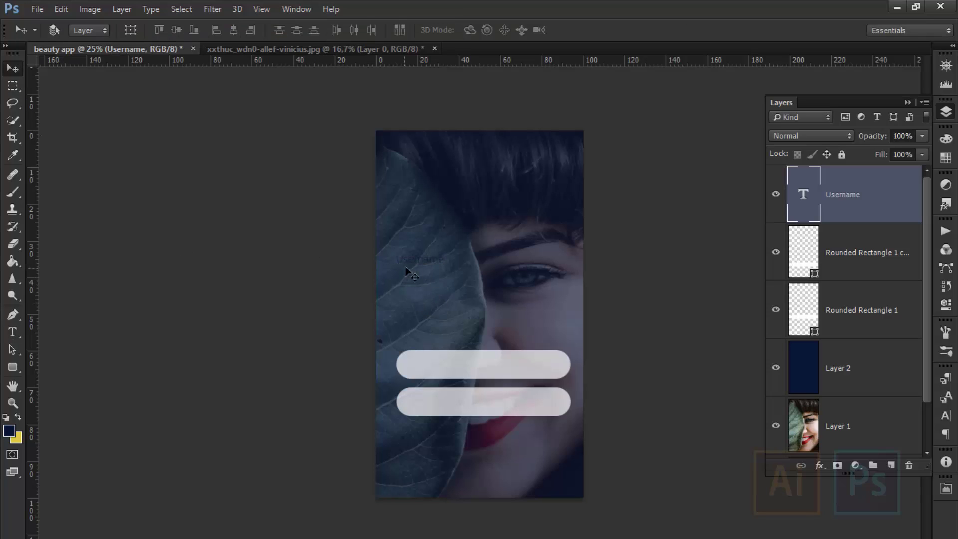
left_click_drag(405, 268, 469, 369)
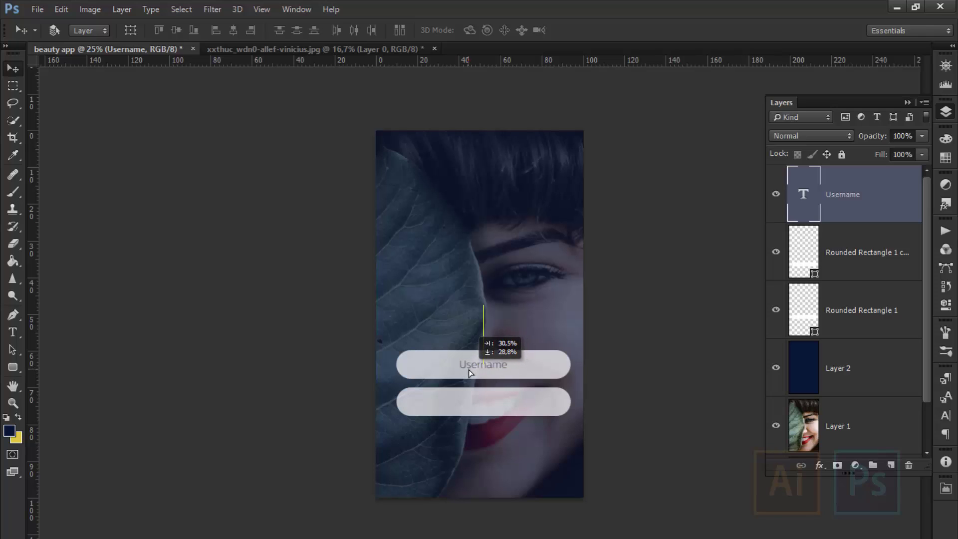
- Make the Username label black in the Light font weight
left_click(13, 332)
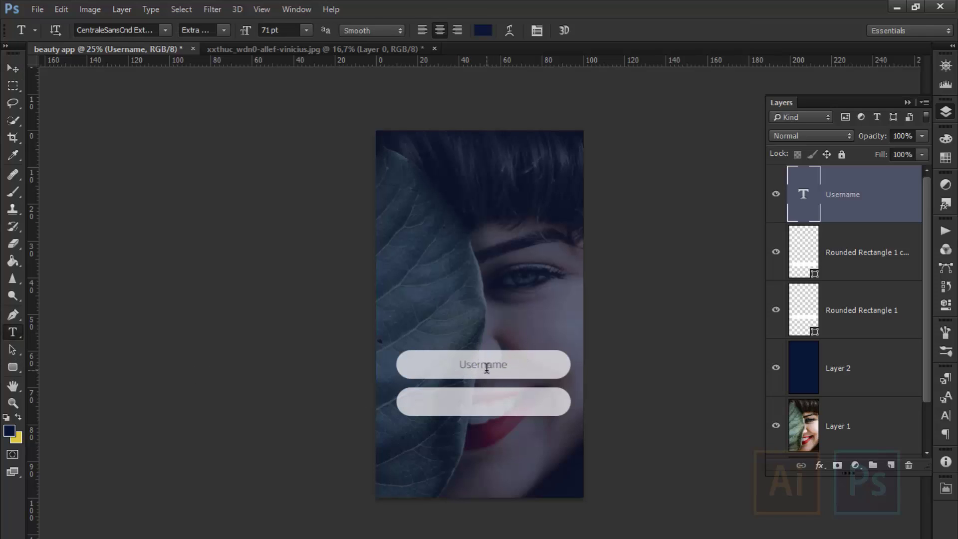
double_click(484, 365)
left_click(13, 429)
left_click(552, 359)
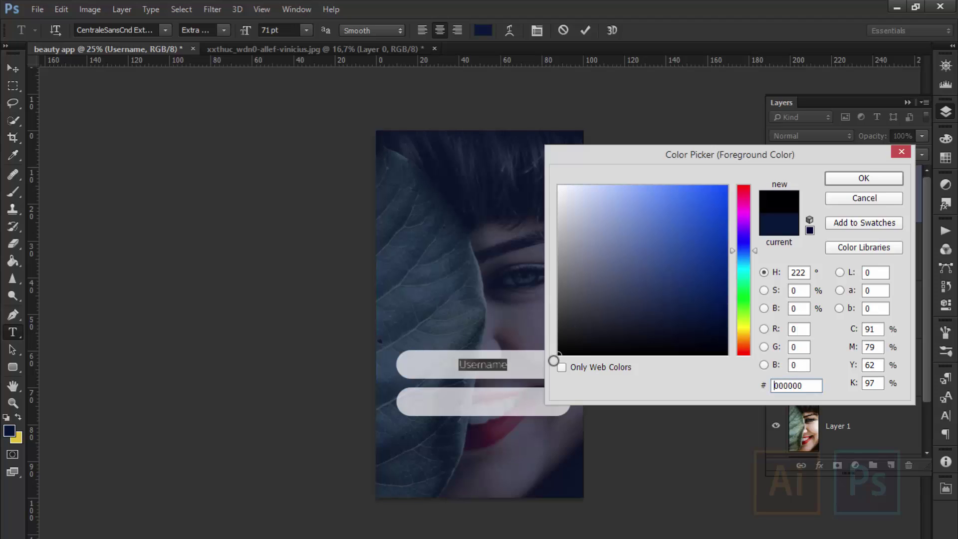
left_click(864, 178)
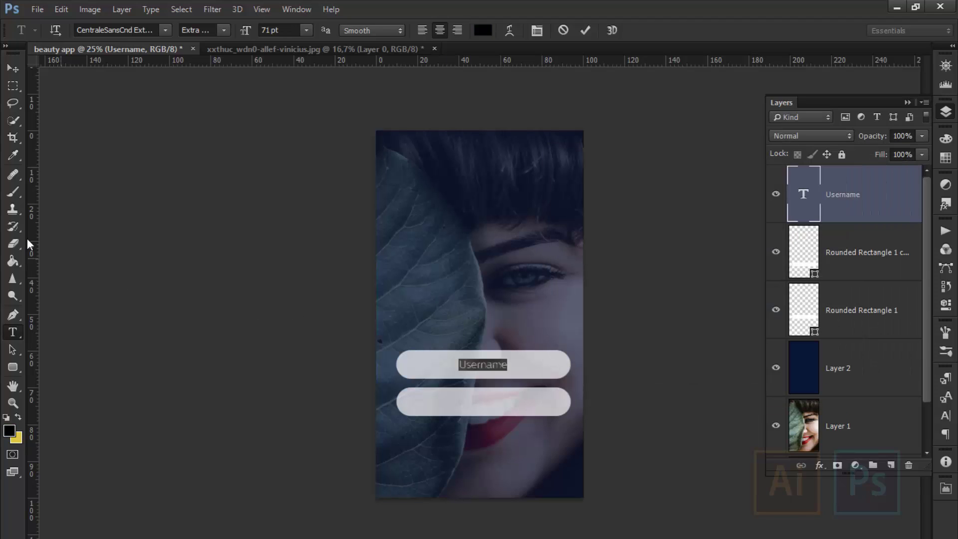
left_click(211, 32)
left_click(200, 83)
left_click(13, 68)
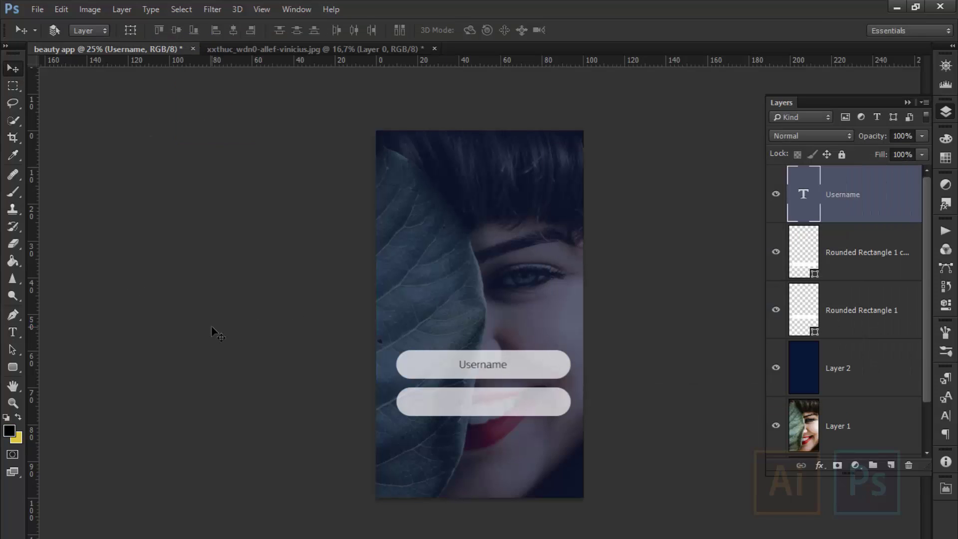
key("ctrl+plus")
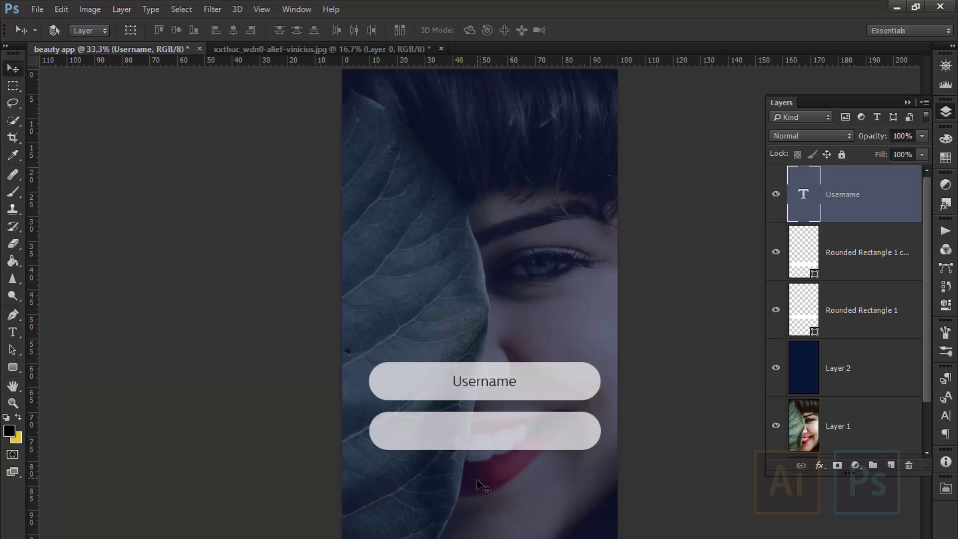
- Copy the Username label into the second field and change its text to 'Password'
mouse_move(495, 383)
left_mouse_down()
mouse_move(497, 438)
mouse_move(475, 439)
left_mouse_up()
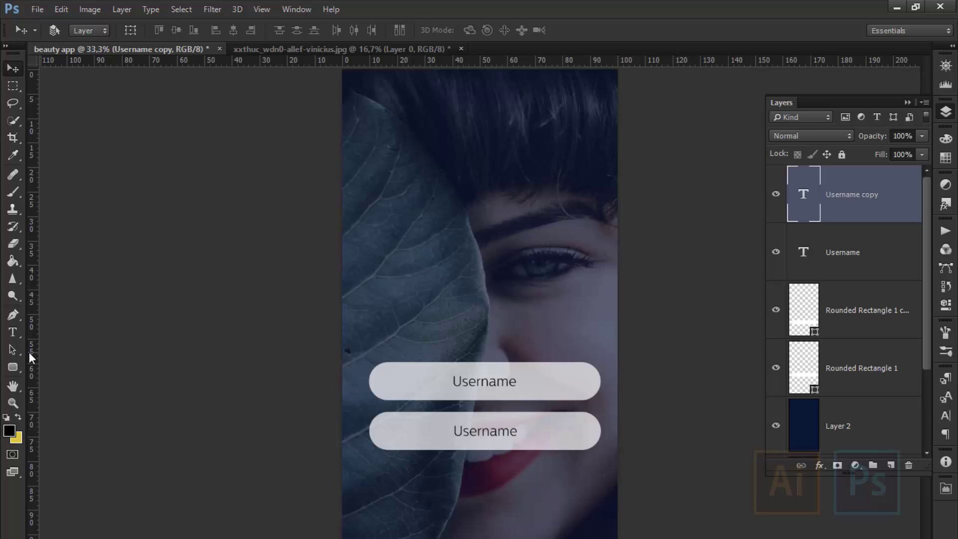
left_click(12, 332)
double_click(494, 432)
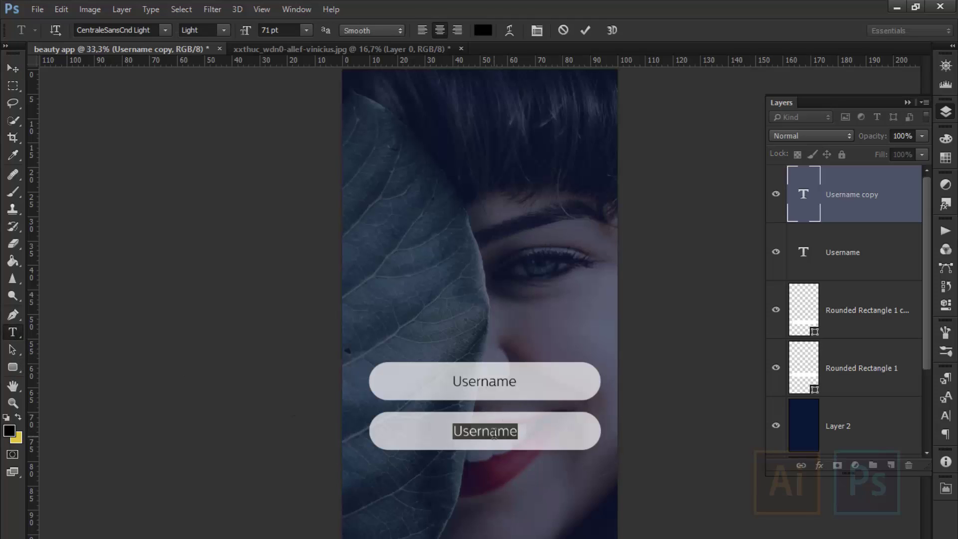
type("P")
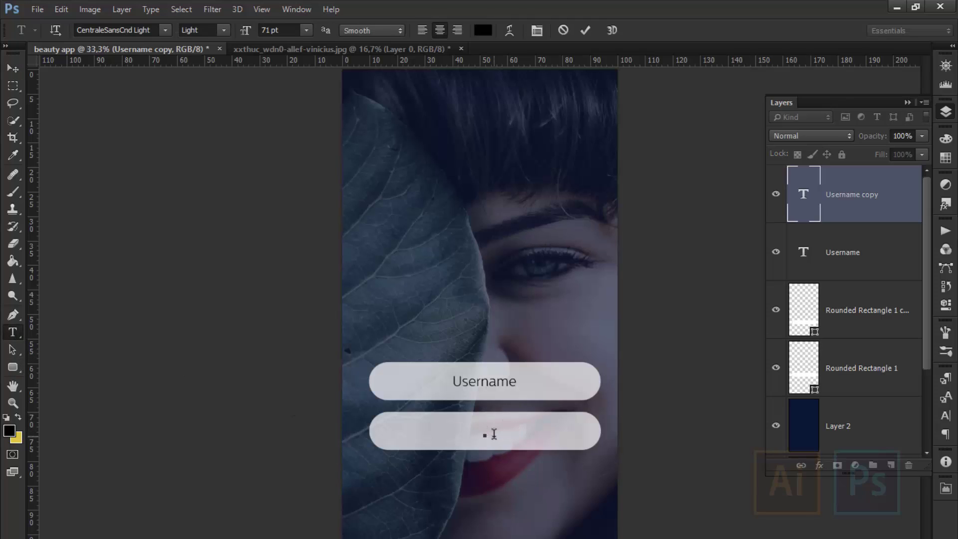
type("a")
type("ssword")
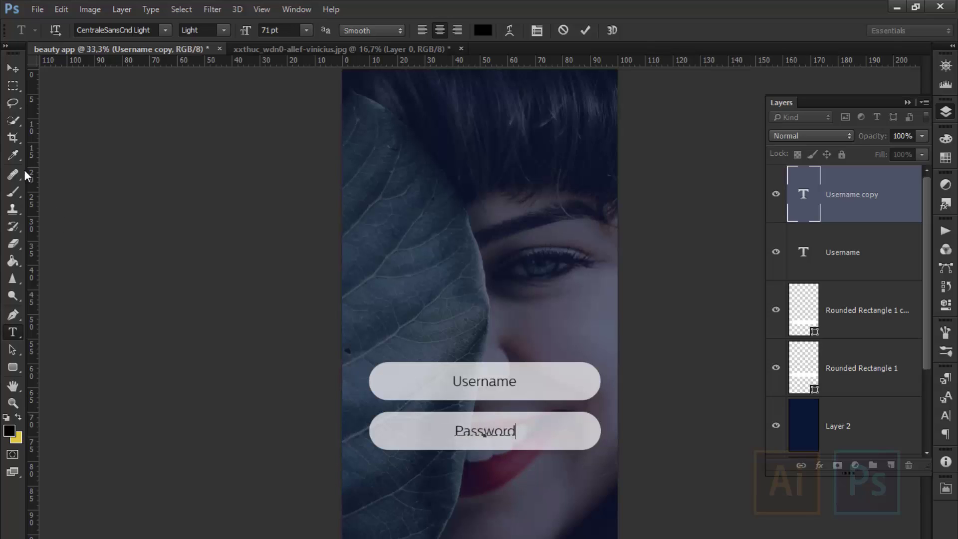
left_click(12, 68)
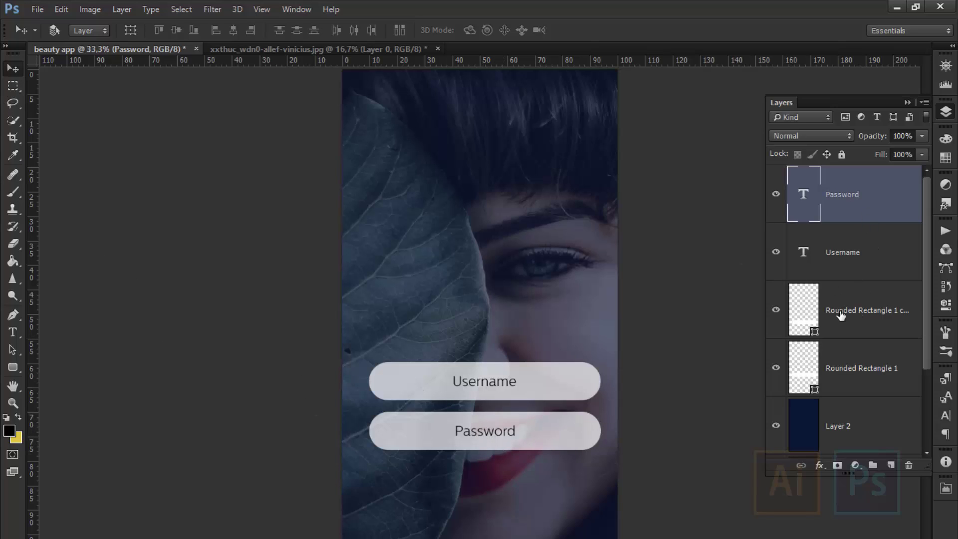
- Group both field bars and their two labels as 'form' and expand the group
left_click_drag(848, 247, 848, 360)
key("ctrl+g")
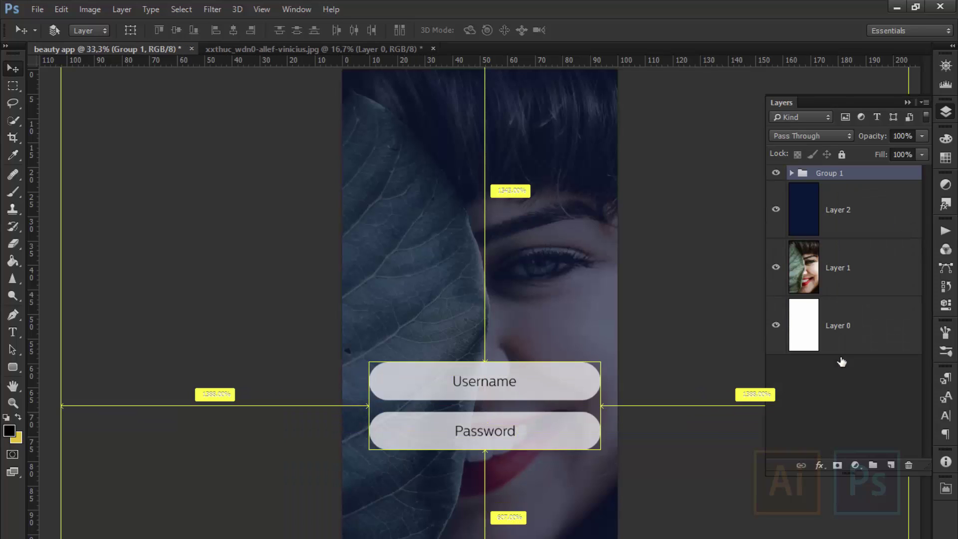
double_click(835, 173)
type("for")
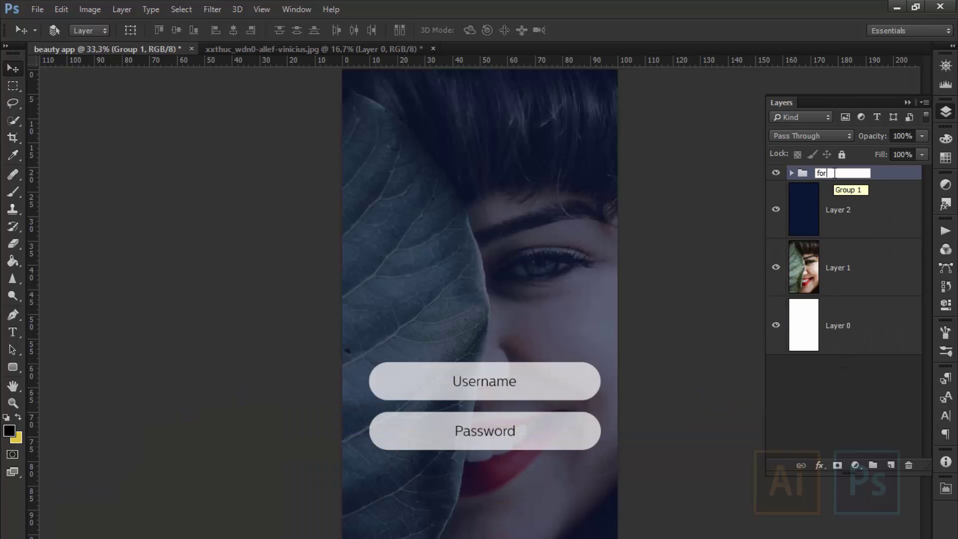
type("m")
key("Return")
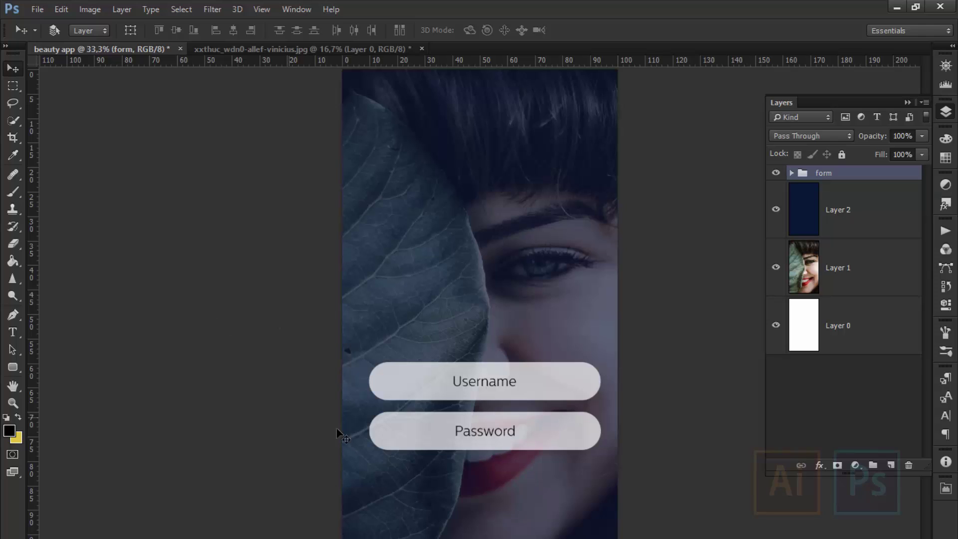
key("ctrl+minus")
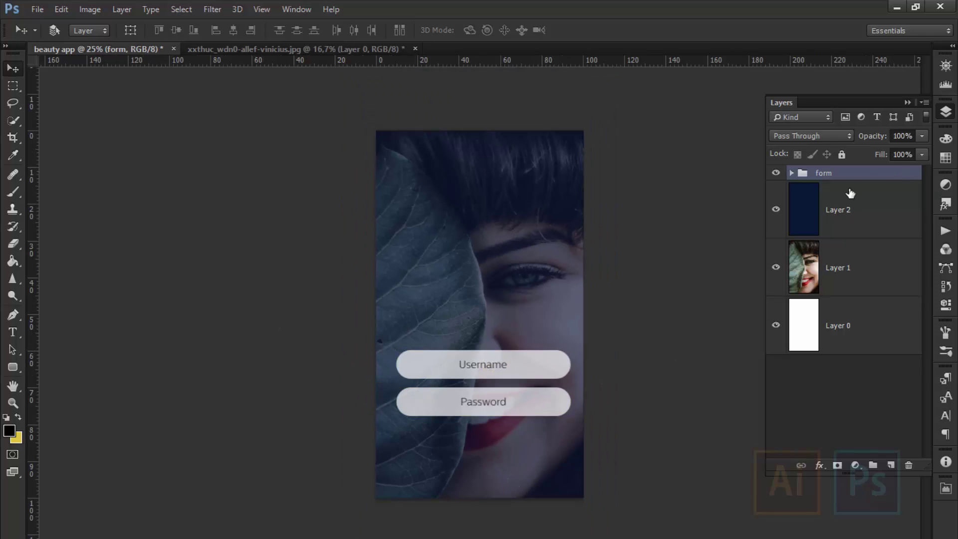
left_click(791, 173)
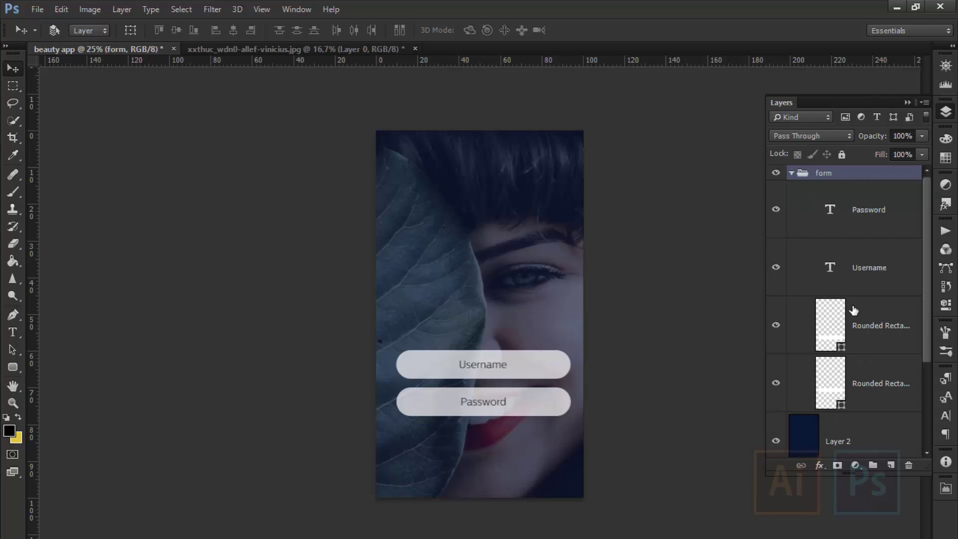
left_click(839, 324)
- Duplicate a rounded field layer above Password and move the copy below the Password field
key("ctrl+j")
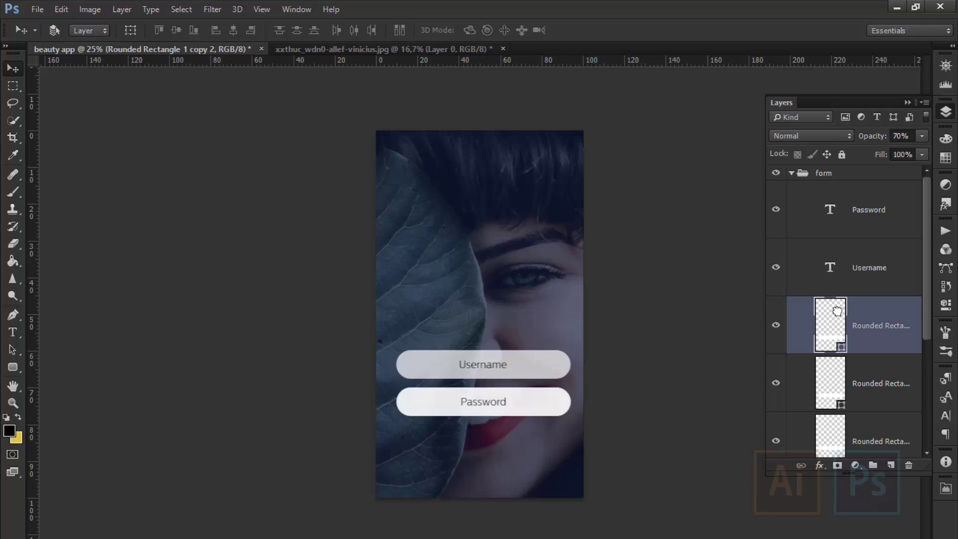
left_click_drag(839, 324, 838, 185)
left_click_drag(475, 404, 478, 443)
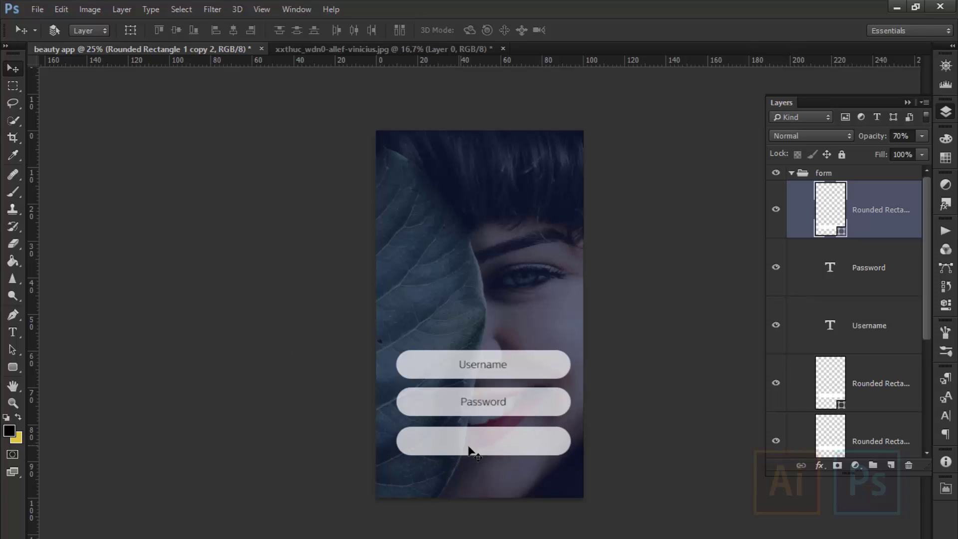
- Set the third field to 100% opacity and add a Gradient Overlay style
key("0")
double_click(831, 215)
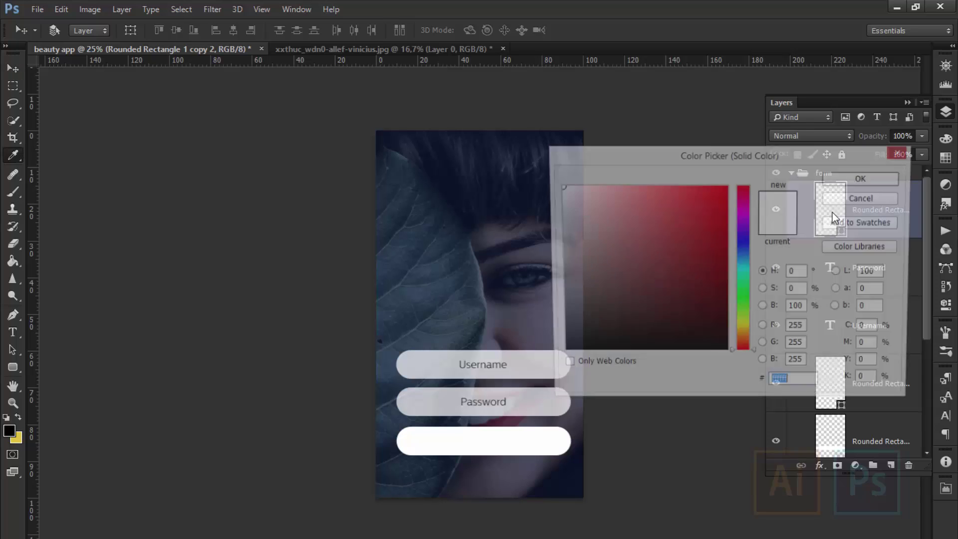
left_click(900, 153)
double_click(805, 210)
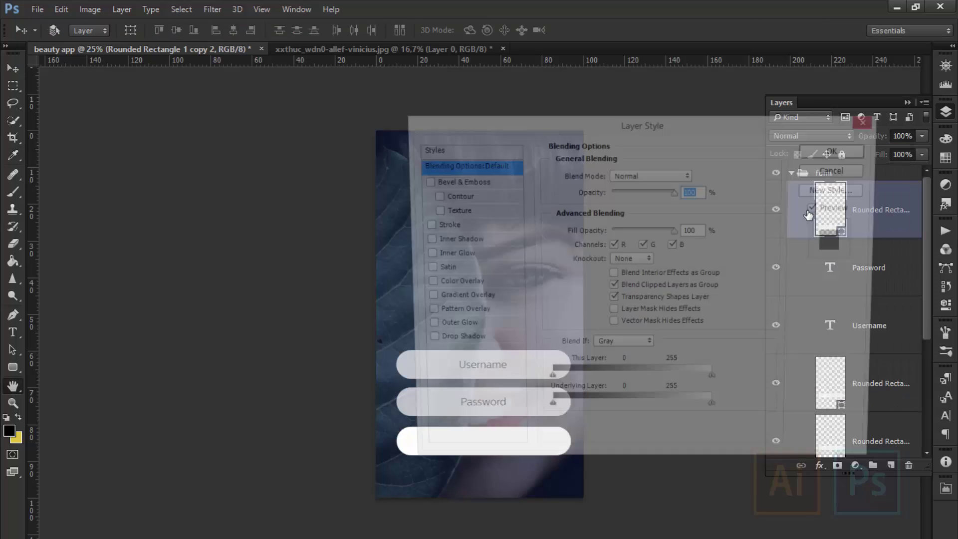
left_click(446, 299)
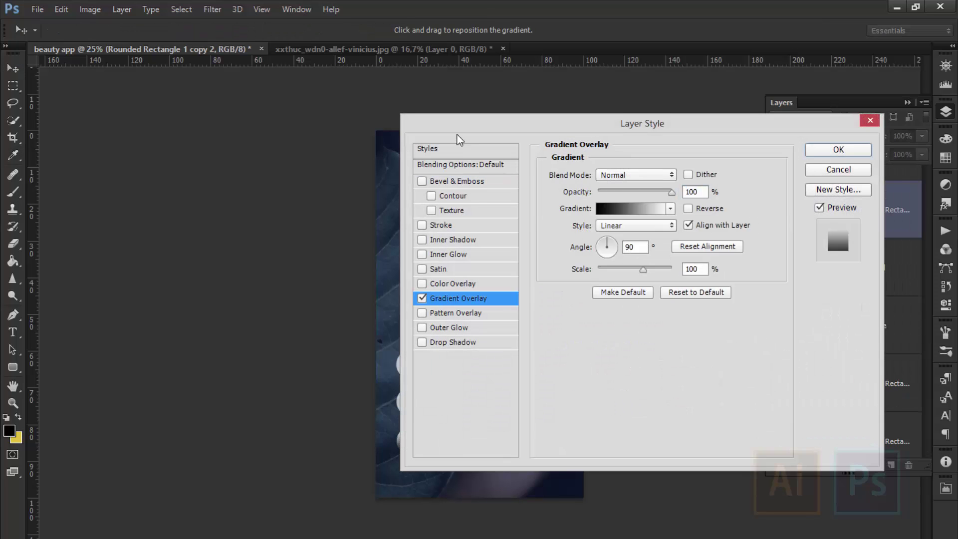
left_click_drag(466, 127, 678, 187)
- Edit the overlay gradient to run from deep purple #2a006a to navy #000c7c
left_click(805, 271)
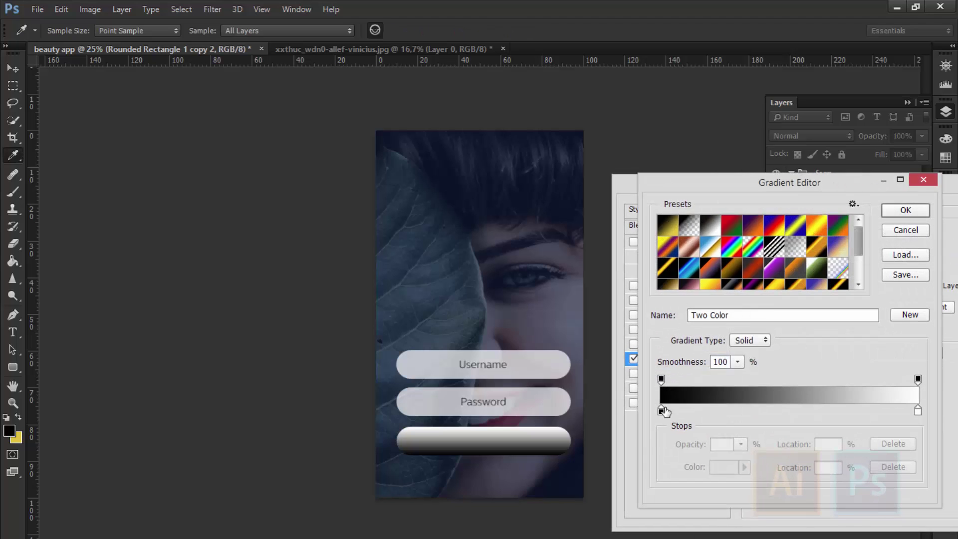
double_click(661, 413)
mouse_move(742, 270)
left_mouse_down()
mouse_move(753, 235)
mouse_move(753, 279)
left_mouse_up()
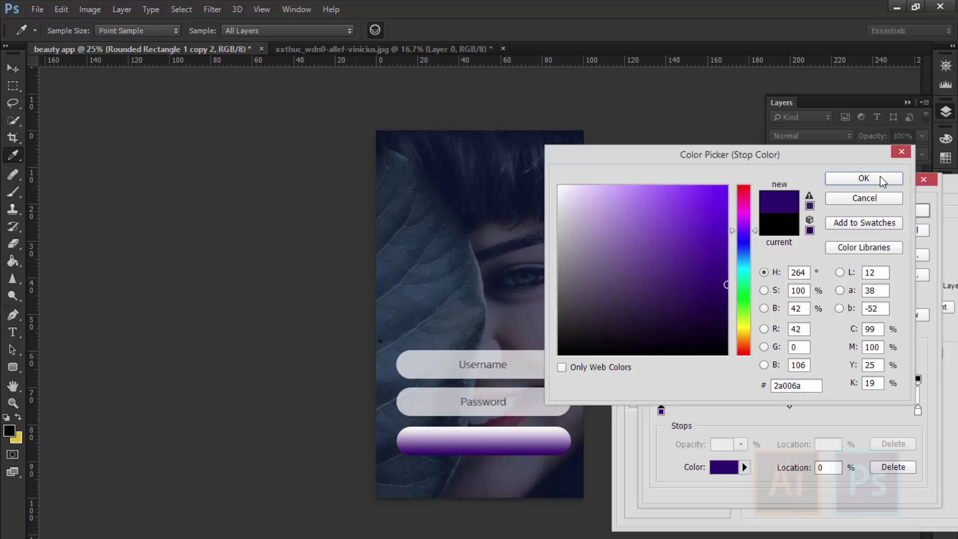
left_click(863, 179)
double_click(918, 412)
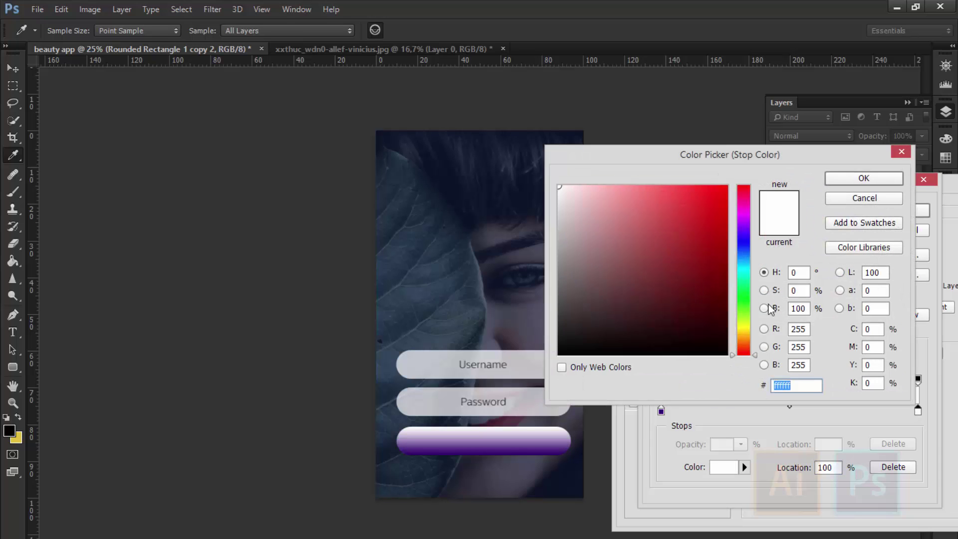
left_click_drag(726, 277, 726, 276)
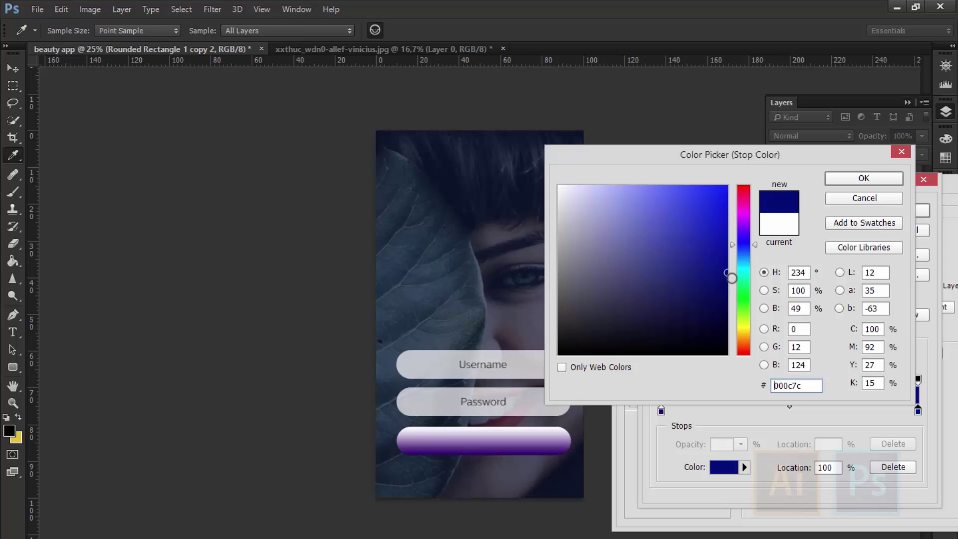
left_click(861, 179)
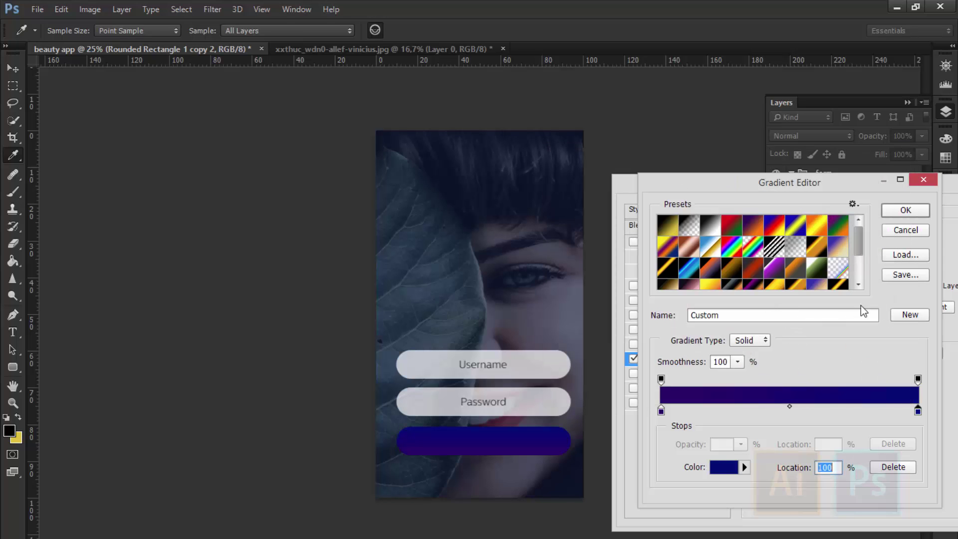
left_click(902, 212)
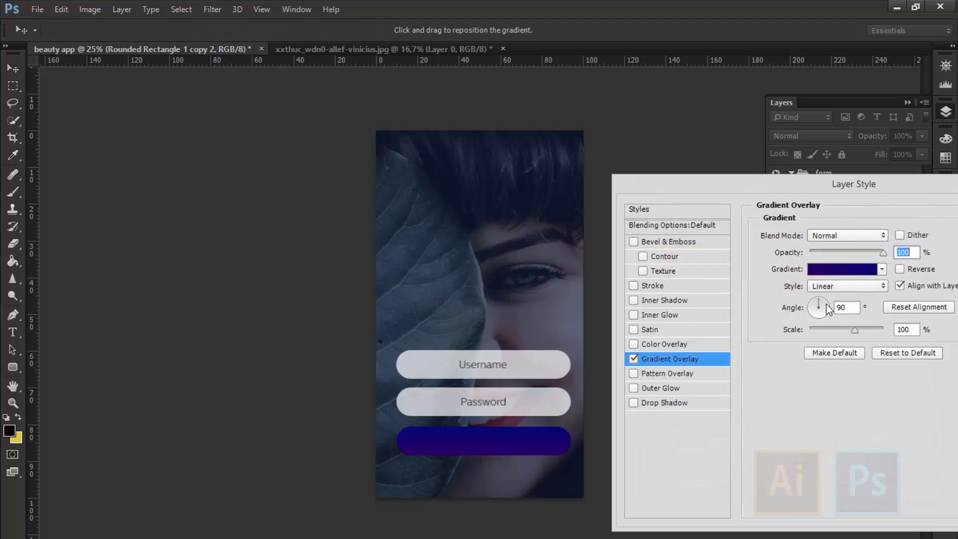
- Set the gradient overlay angle to 0° and its scale to 64%
left_click(828, 306)
left_click(828, 307)
left_click_drag(855, 331, 834, 331)
- Edit the button gradient's colour stops, moving the left stop and removing an extra stop
left_click(820, 275)
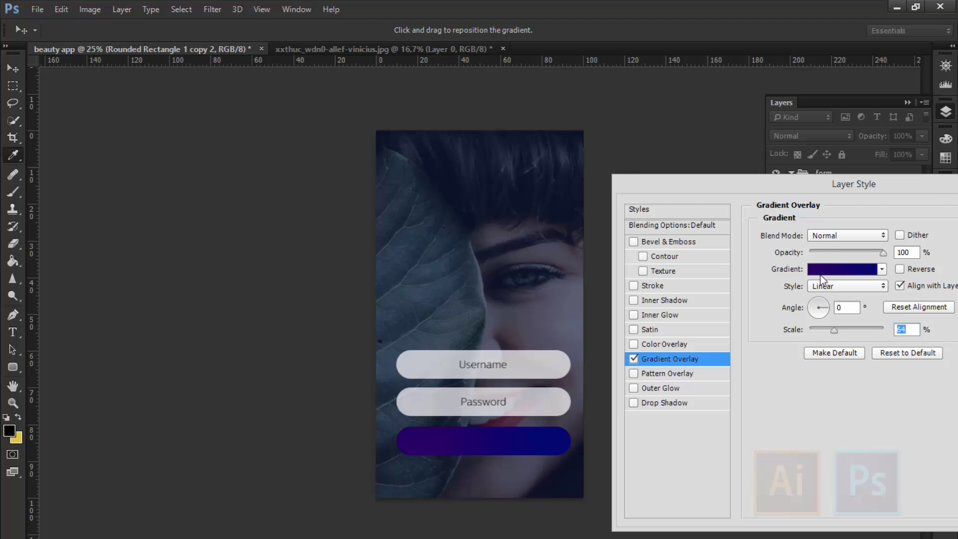
left_click_drag(662, 417, 726, 418)
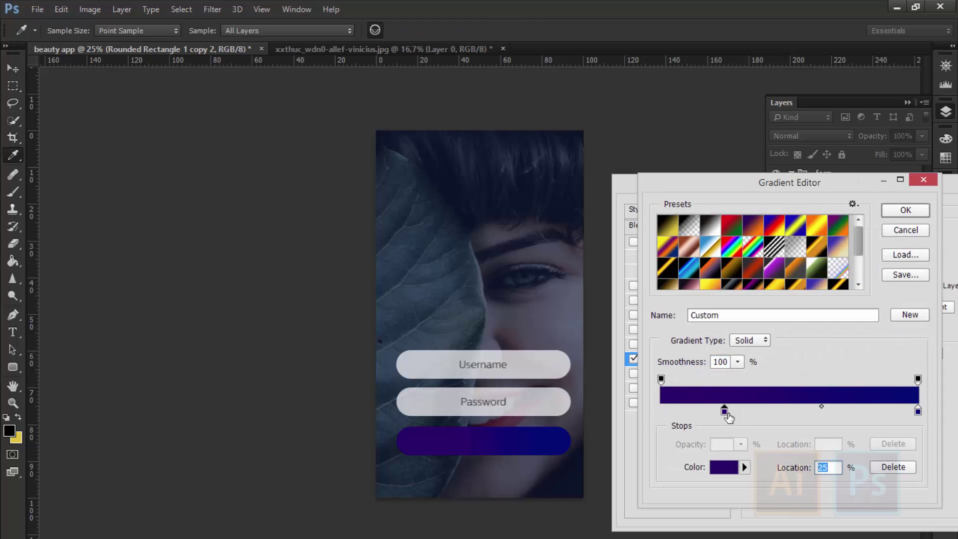
left_click(771, 411)
left_click(894, 466)
mouse_move(724, 412)
left_mouse_down()
mouse_move(752, 412)
mouse_move(660, 413)
left_mouse_up()
left_click(752, 411)
left_click_drag(792, 408, 869, 406)
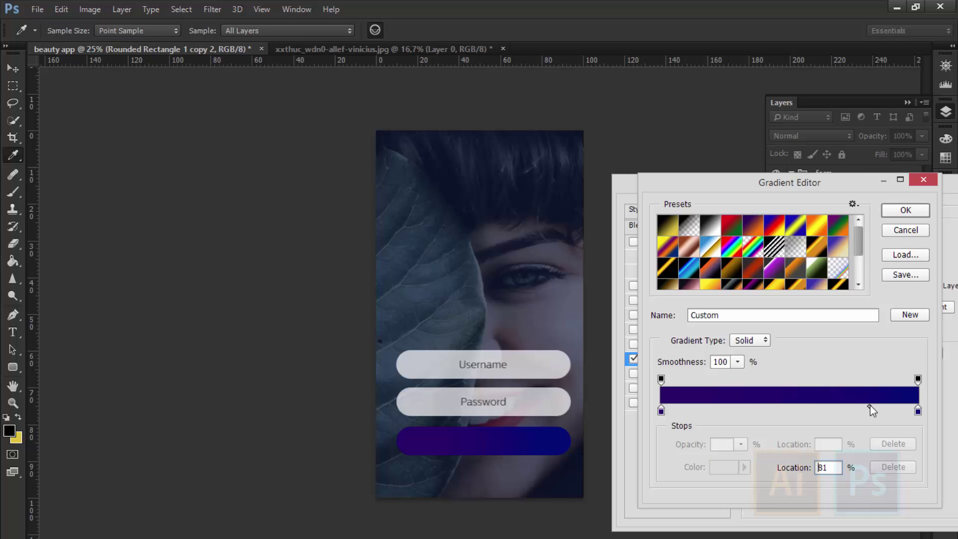
left_click(913, 211)
- Set the gradient overlay scale to 116% and lower the button layer opacity to 74%
mouse_move(882, 252)
left_mouse_down()
mouse_move(871, 250)
mouse_move(884, 253)
left_mouse_up()
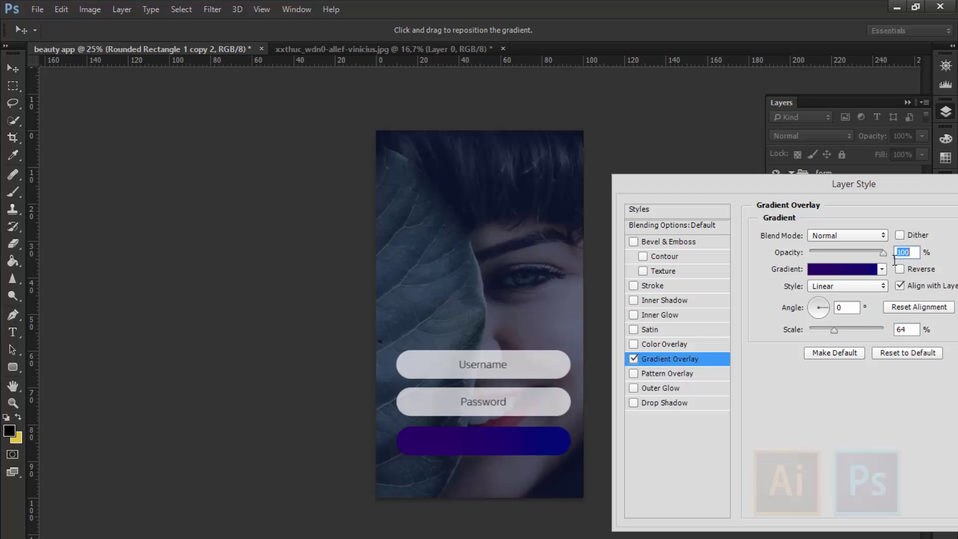
left_click_drag(798, 188, 754, 173)
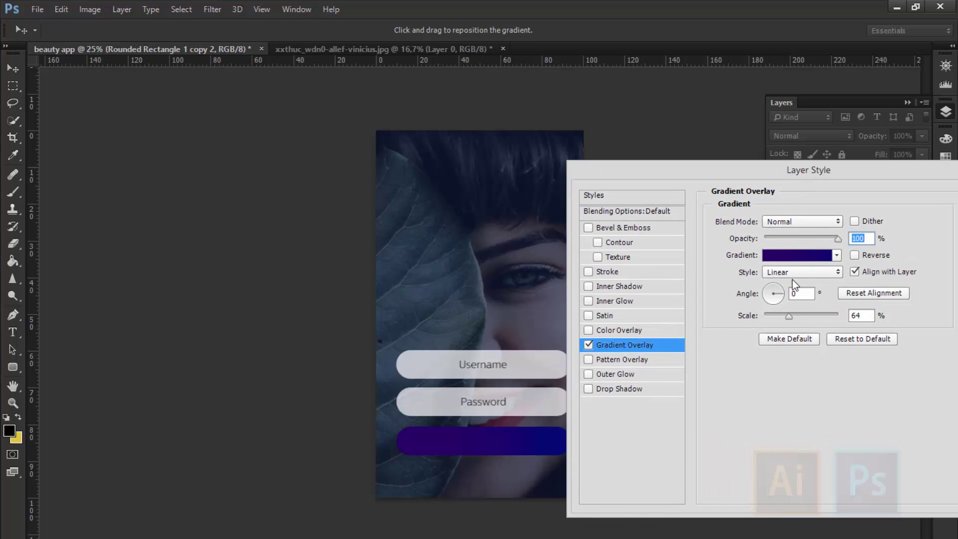
left_click(789, 315)
left_click_drag(793, 316, 819, 316)
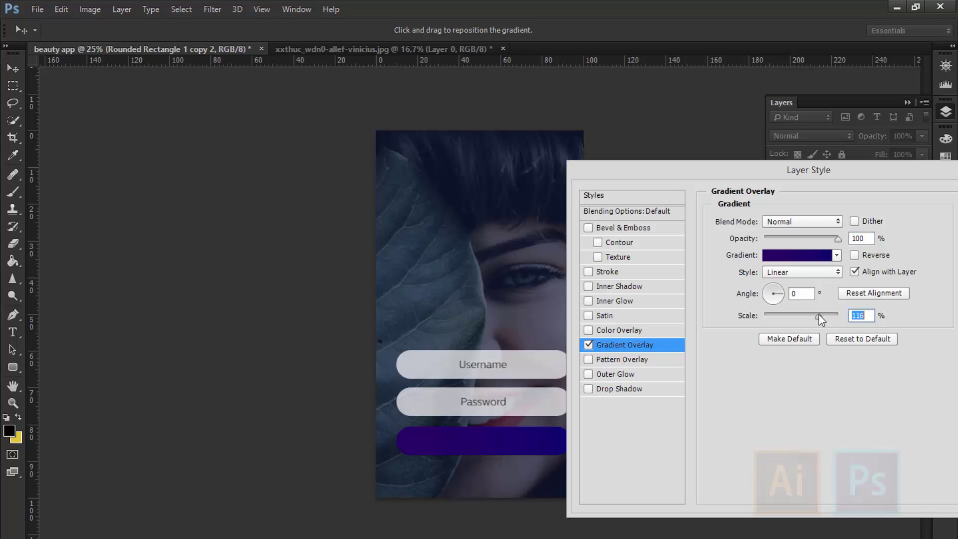
left_click(780, 298)
left_click_drag(810, 170, 633, 170)
left_click(827, 196)
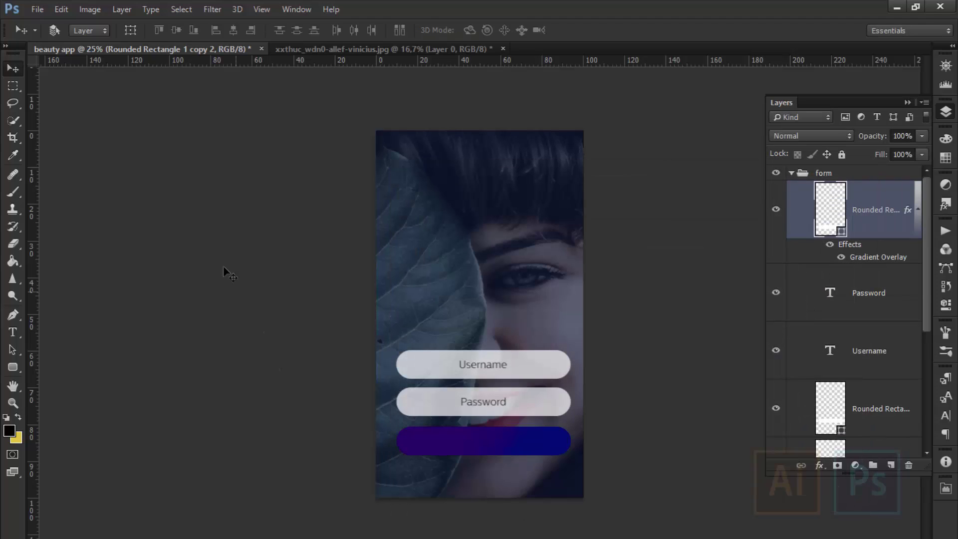
left_click_drag(883, 142, 867, 142)
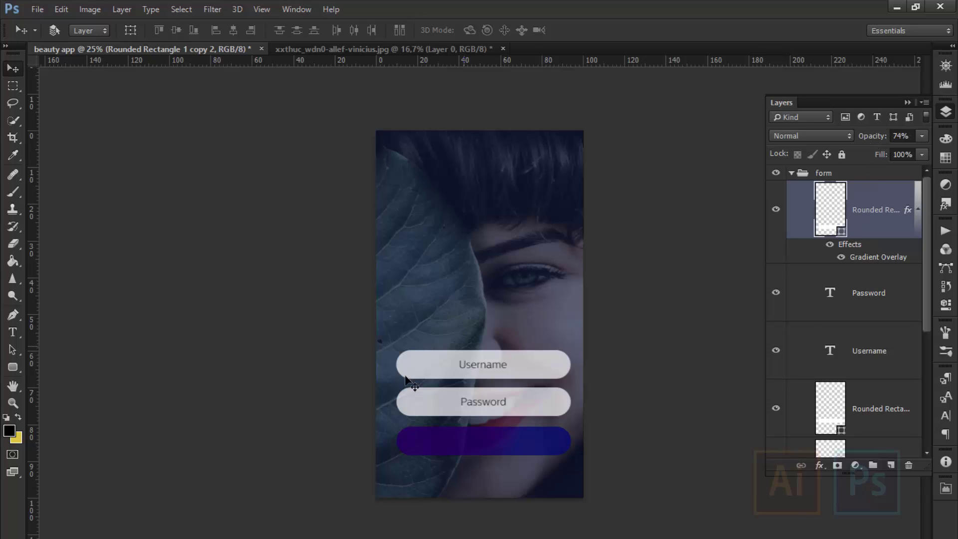
- Copy the Username text down onto the purple button and replace its wording
left_click(11, 333)
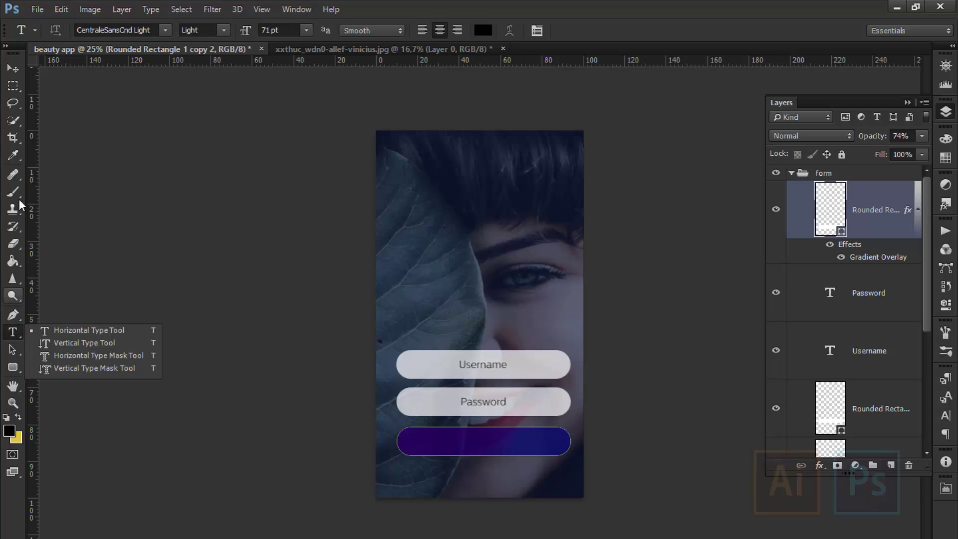
key("v")
left_click(475, 369, "ctrl")
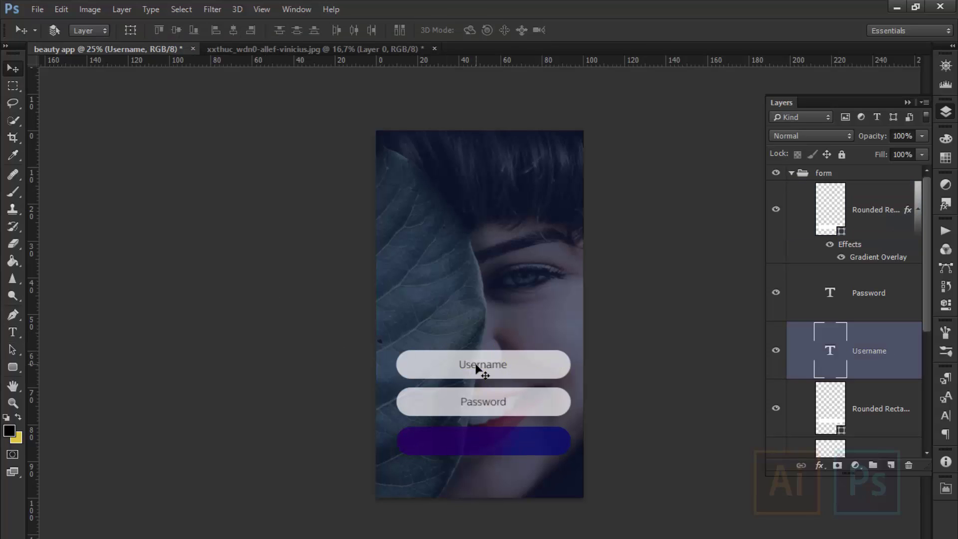
left_click_drag(482, 367, 483, 449)
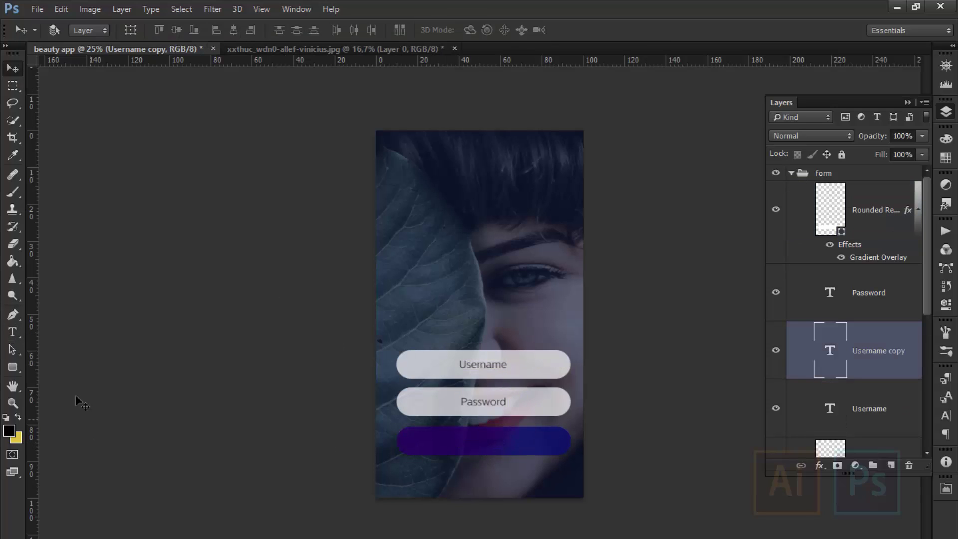
left_click(13, 332)
double_click(475, 443)
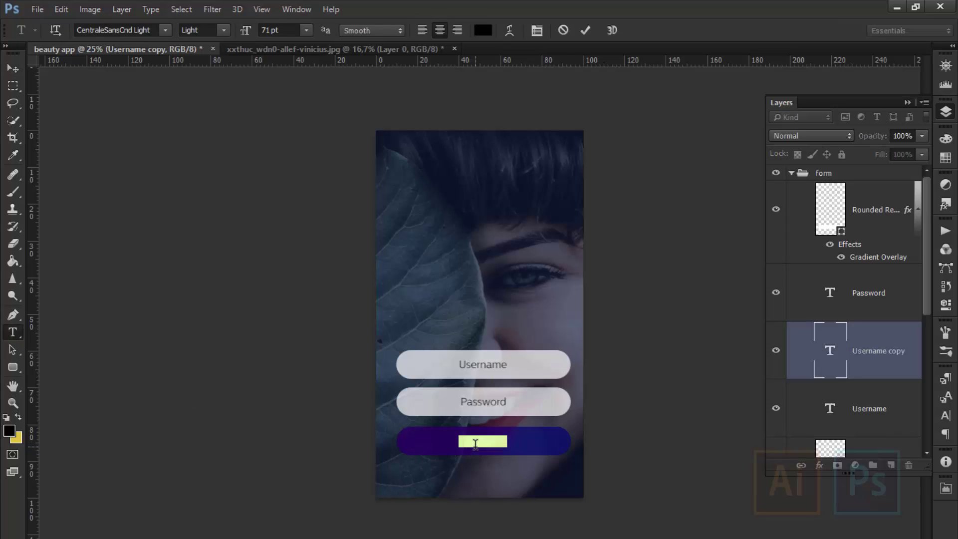
key("BackSpace")
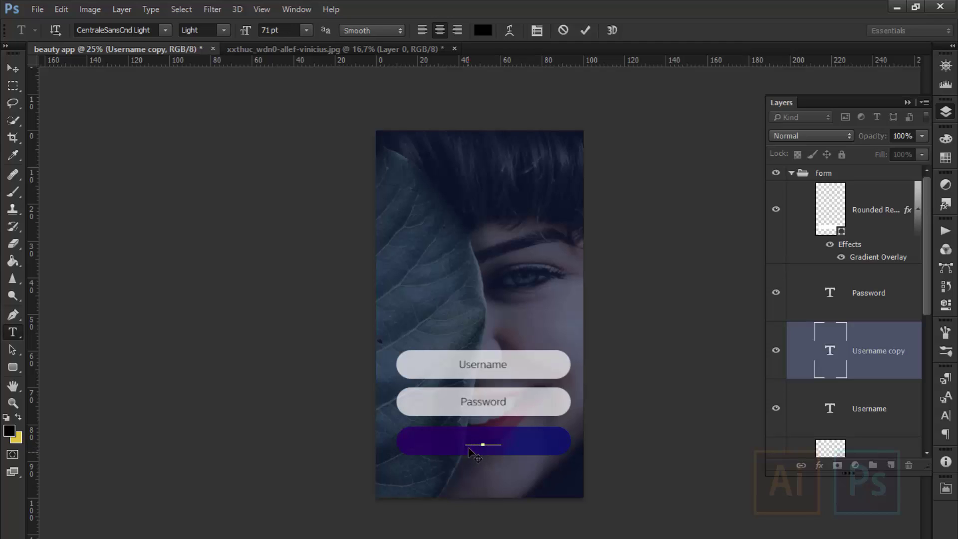
type("Login")
- Make the button label white 'SIGN UP', stack it at the top of the group, and centre it
left_click(10, 430)
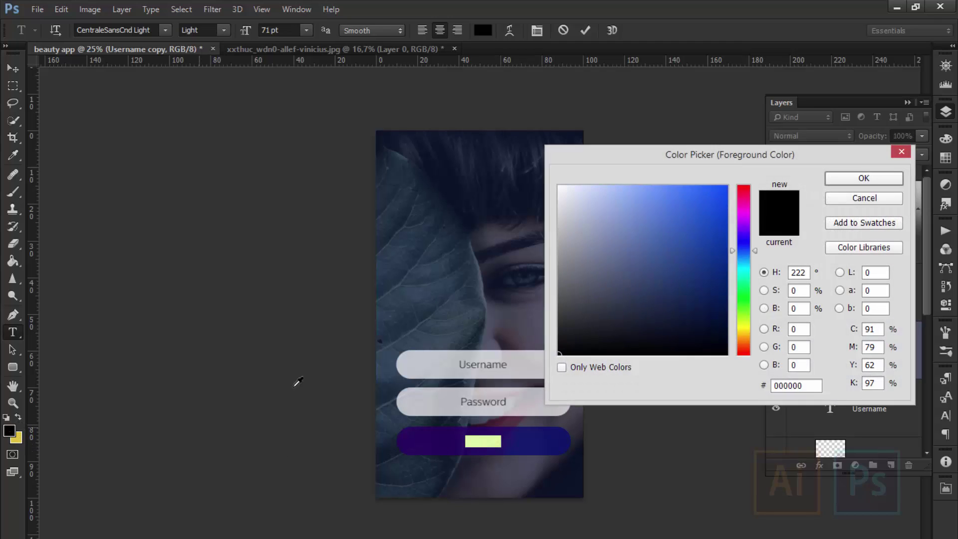
left_click_drag(564, 189, 537, 172)
key("Return")
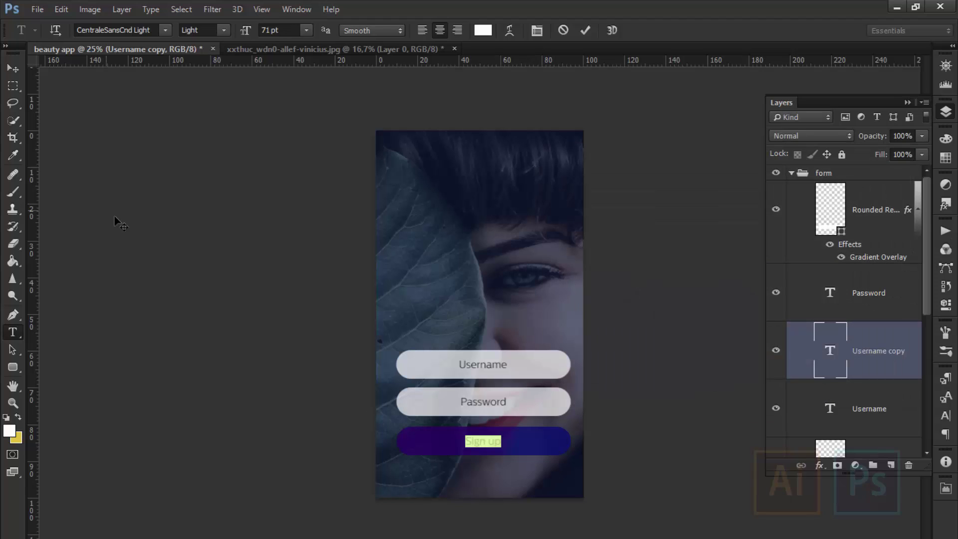
left_click(499, 457)
double_click(487, 441)
triple_click(487, 441)
type("SIGN")
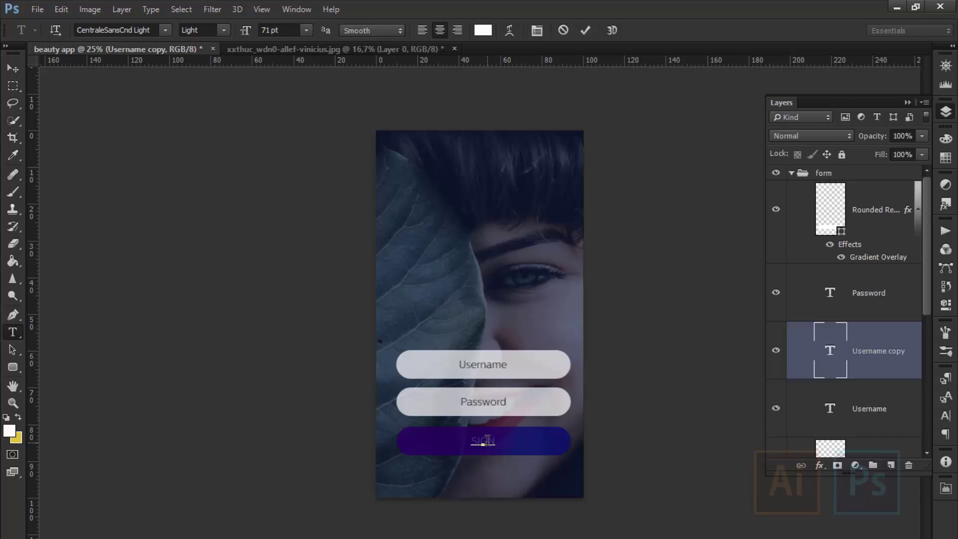
type(" UP")
left_click(12, 68)
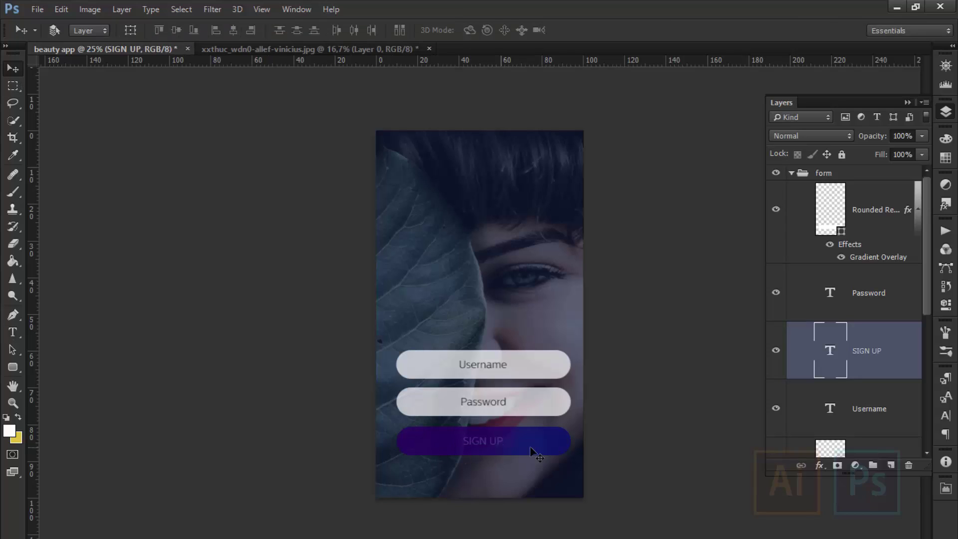
left_click_drag(871, 365, 860, 197)
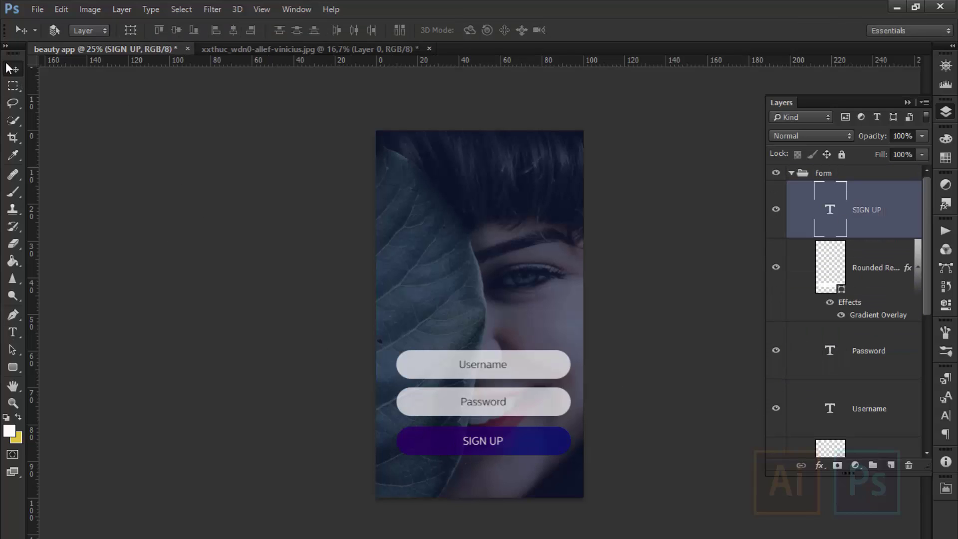
left_click_drag(353, 395, 352, 390)
- Duplicate the purple button below SIGN UP and delete the copy's gradient overlay effect
key("ctrl+plus")
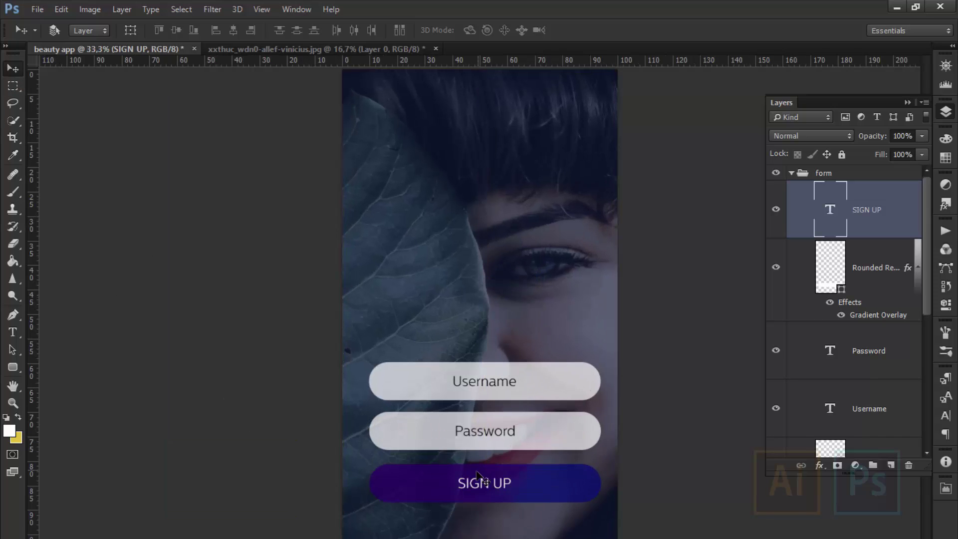
key("ctrl+plus")
key("ctrl+minus")
key("ctrl+minus")
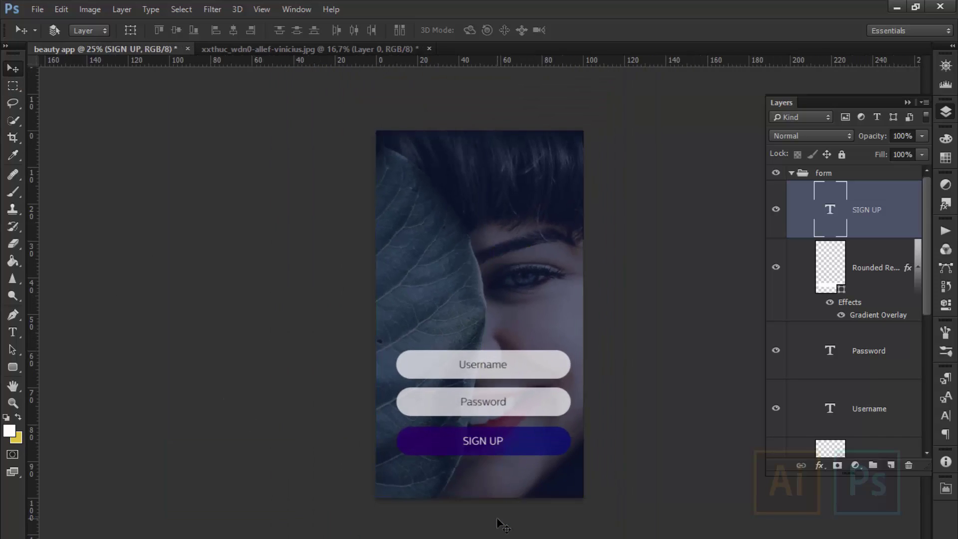
left_click(835, 284)
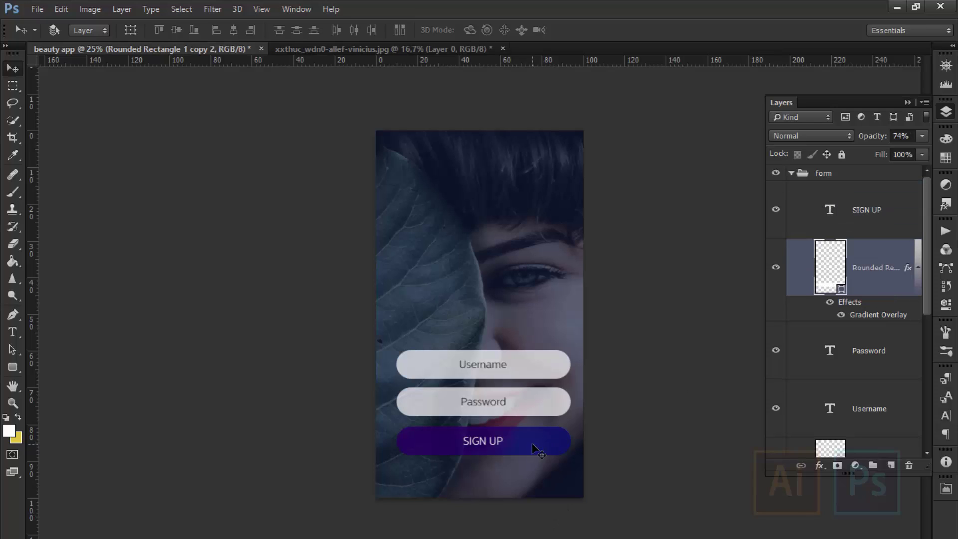
left_click_drag(533, 450, 533, 489)
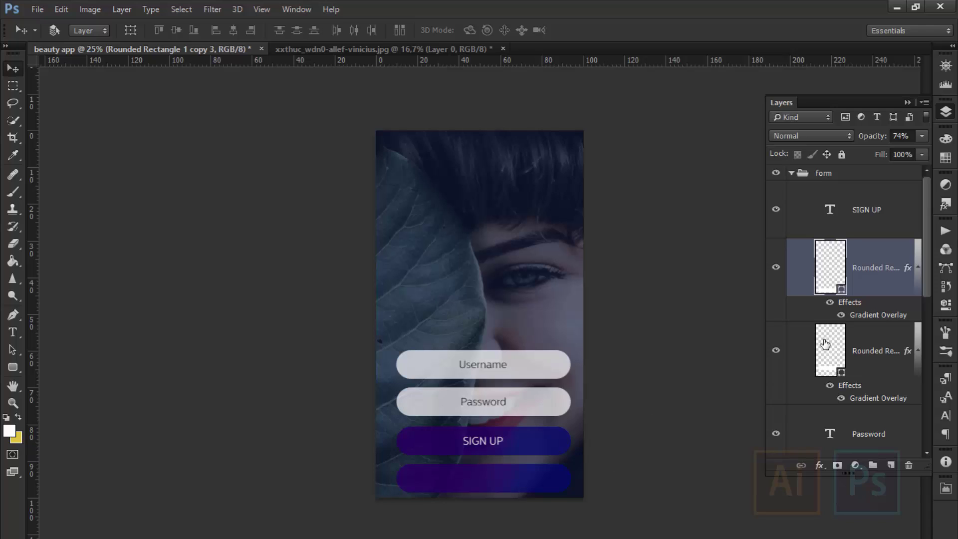
mouse_move(832, 277)
left_mouse_down()
mouse_move(846, 205)
mouse_move(841, 221)
left_mouse_up()
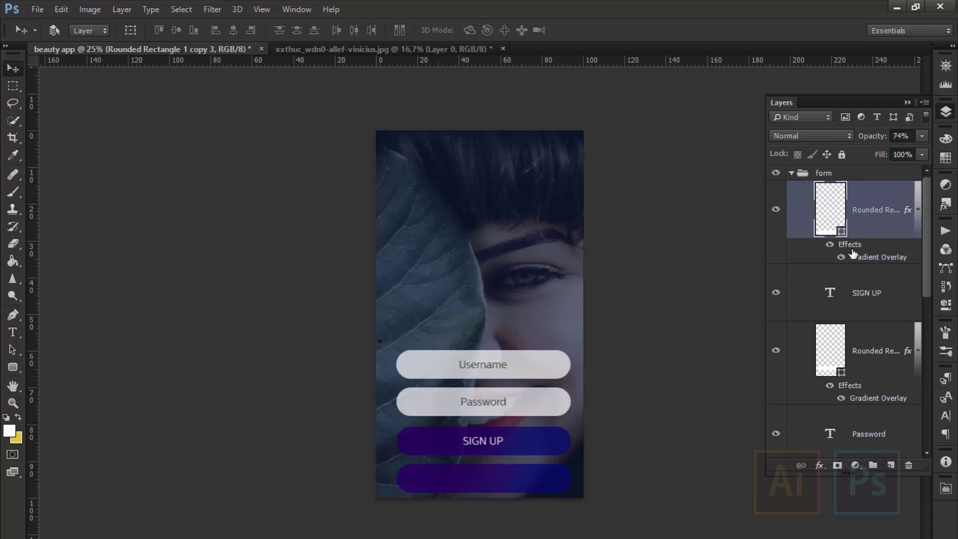
left_click(829, 244)
left_click(829, 244)
left_click_drag(908, 212, 908, 465)
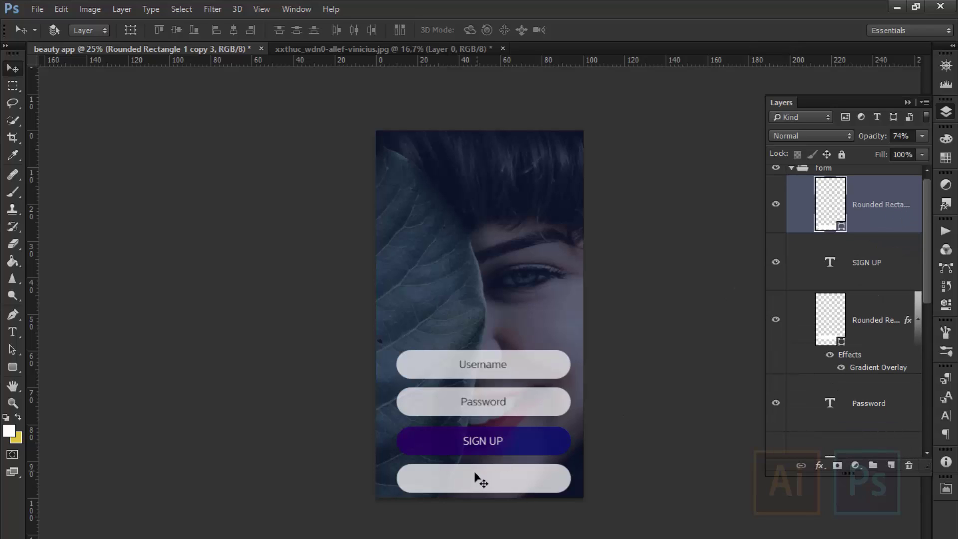
- Pick a saturated blue foreground and try bucket-filling the bottom button, declining rasterization
left_click(9, 430)
left_click_drag(687, 244, 740, 240)
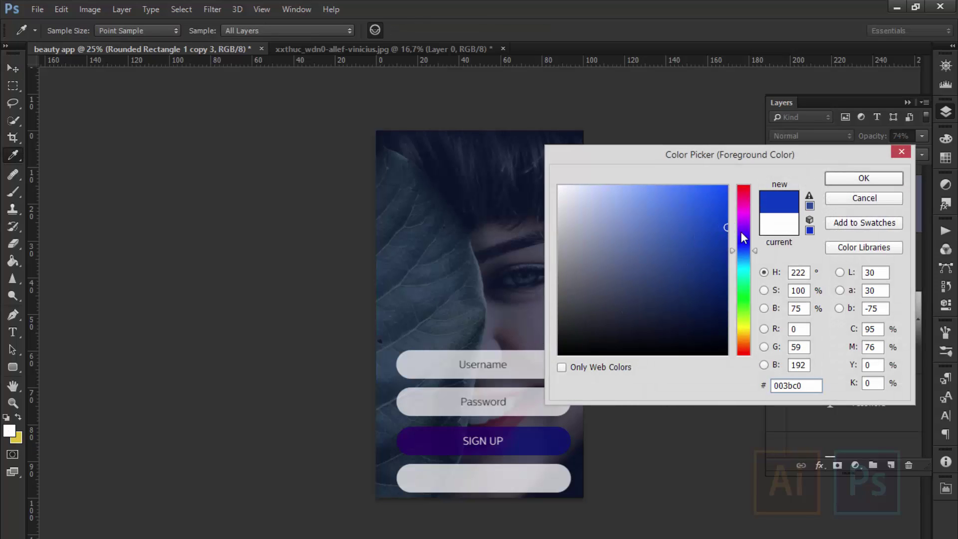
left_click(837, 183)
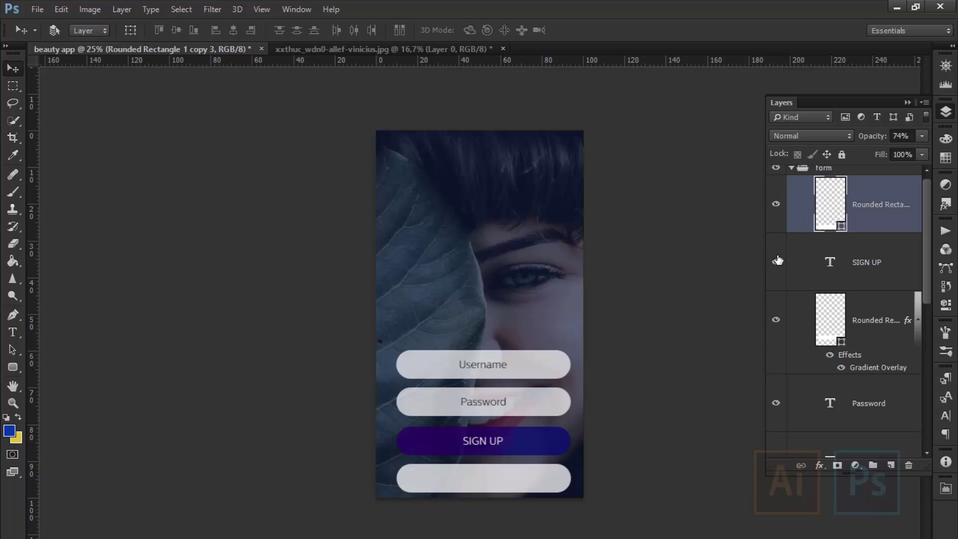
left_click(13, 260)
left_click(475, 483)
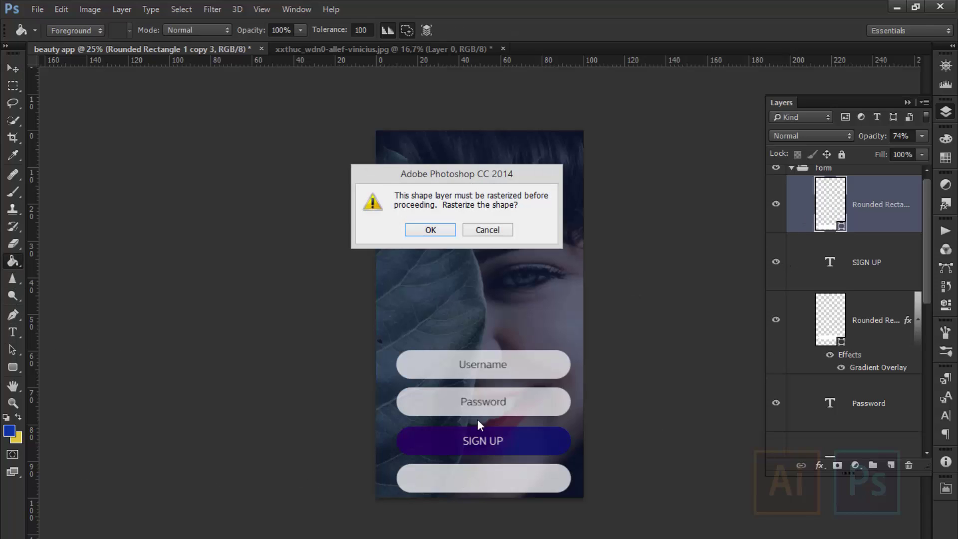
left_click(487, 232)
key("v")
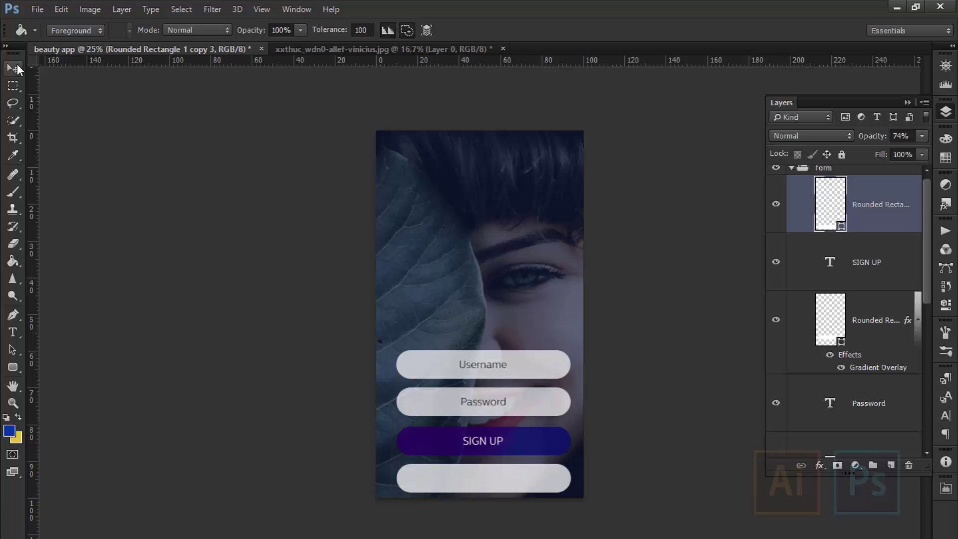
- Set the bottom button's shape fill to dark blue #001893 and nudge it down
double_click(843, 201)
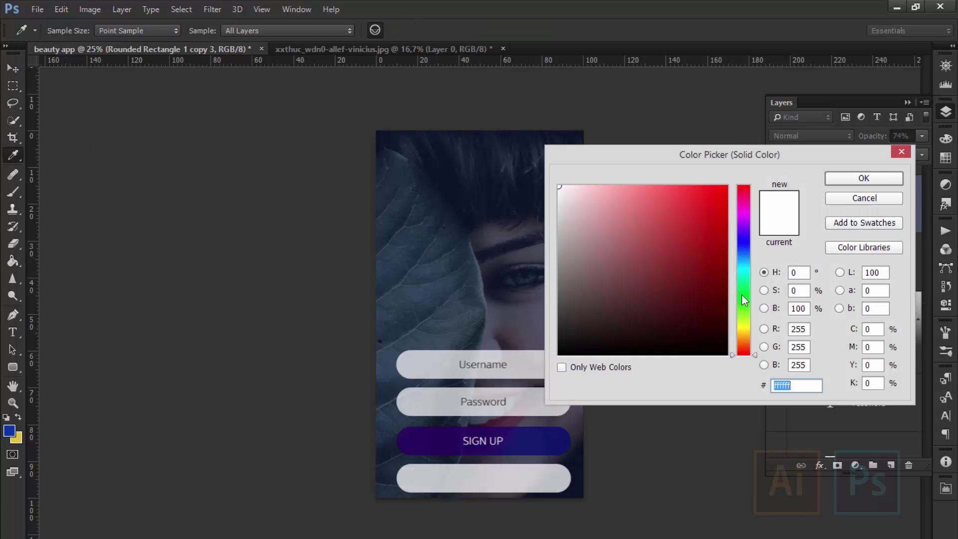
left_click(744, 246)
left_click_drag(727, 242, 726, 257)
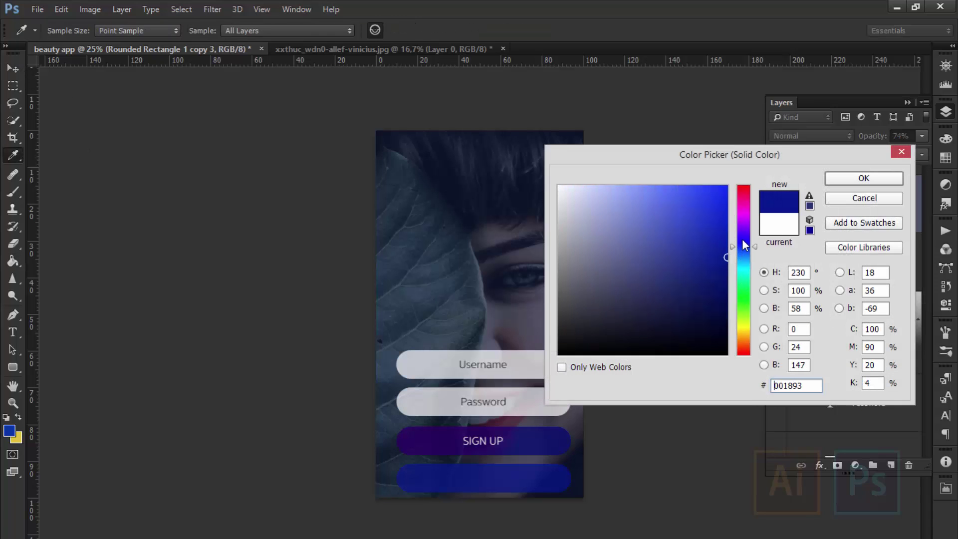
left_click(743, 241)
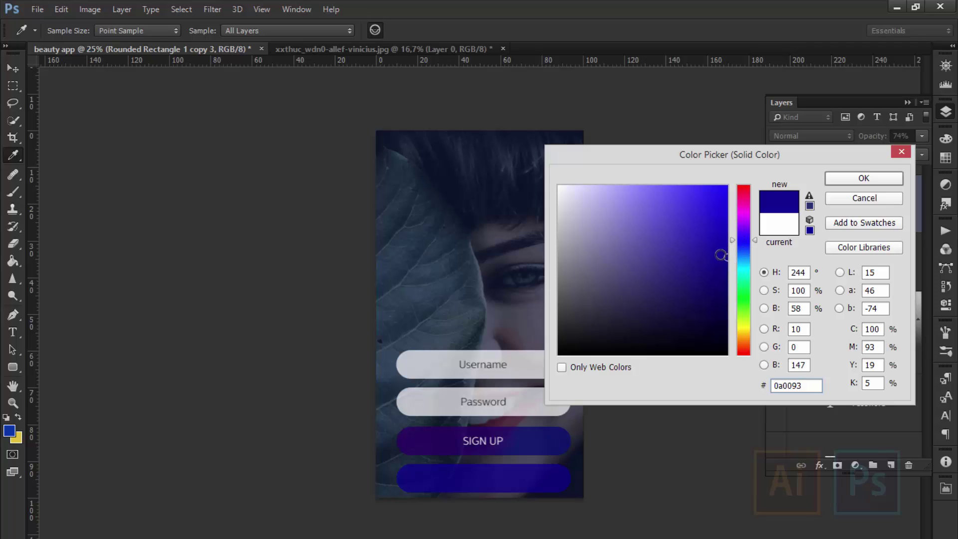
left_click_drag(734, 240, 753, 247)
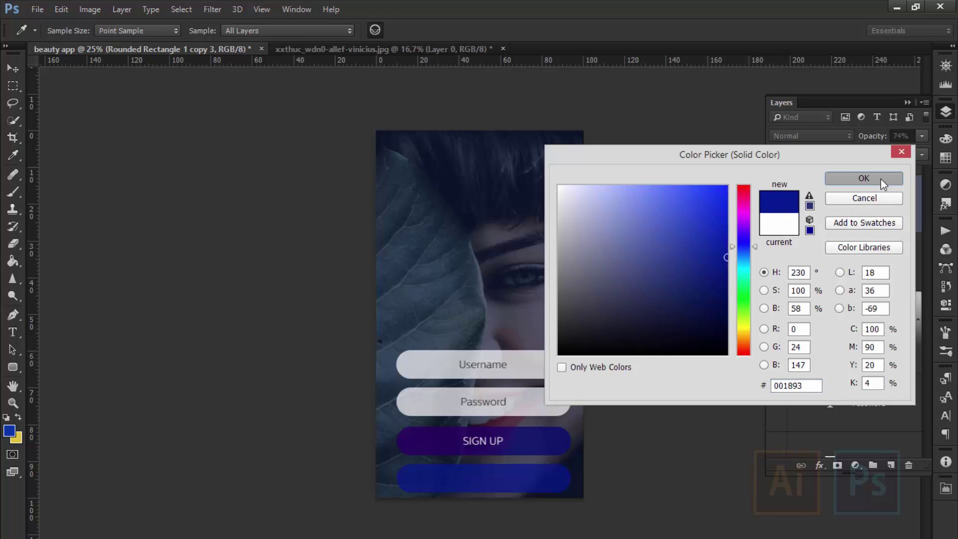
left_click(878, 179)
key("shift+Down")
key("shift+Down")
key("shift+Down")
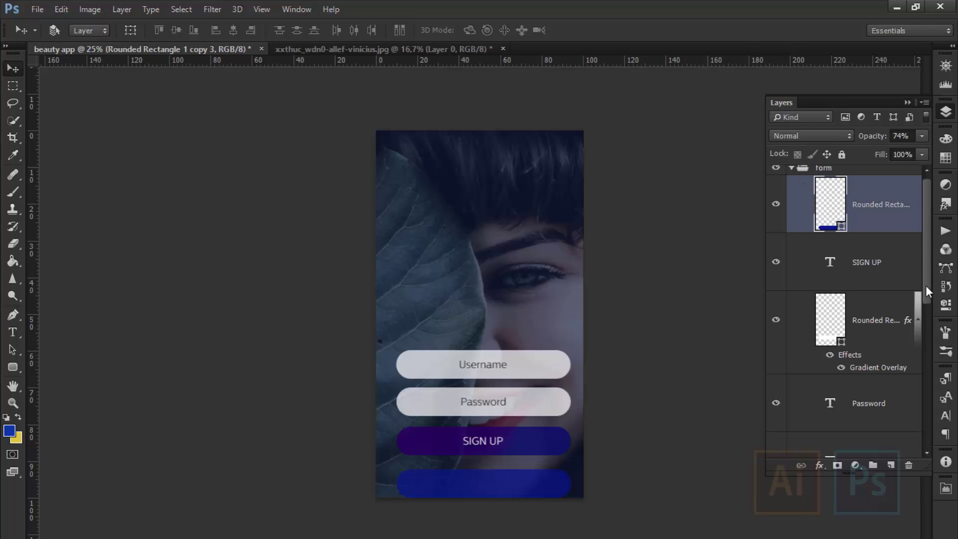
- Group the SIGN UP text with its button shape and name the group SIGN UP
scroll(926, 288, "up", 1)
left_click(863, 284)
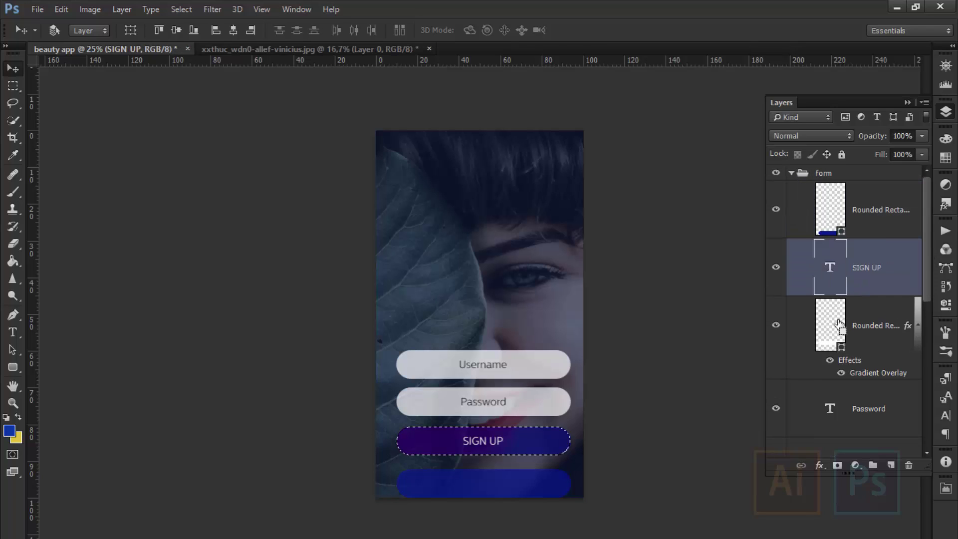
left_click(823, 328, "ctrl")
left_click(811, 322)
left_click(813, 274, "shift")
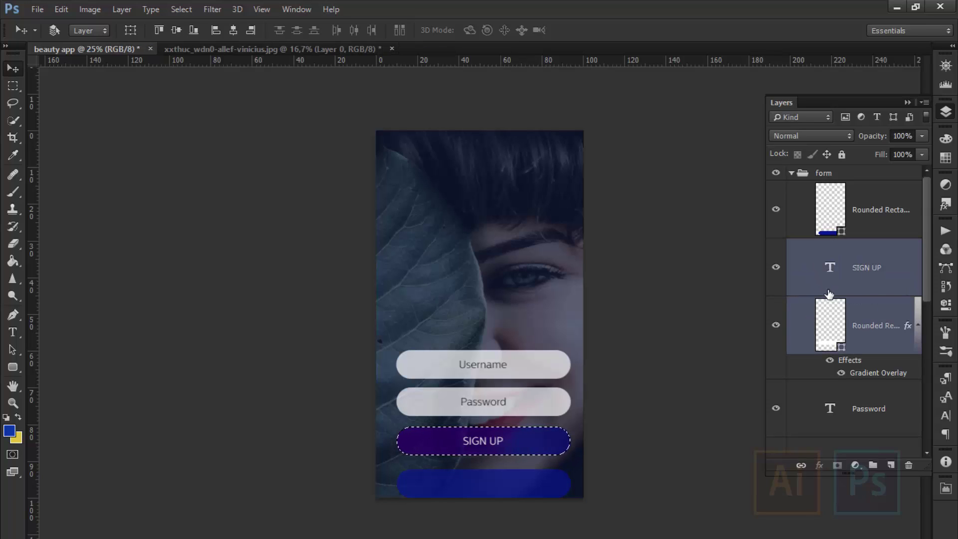
key("ctrl+g")
double_click(852, 246)
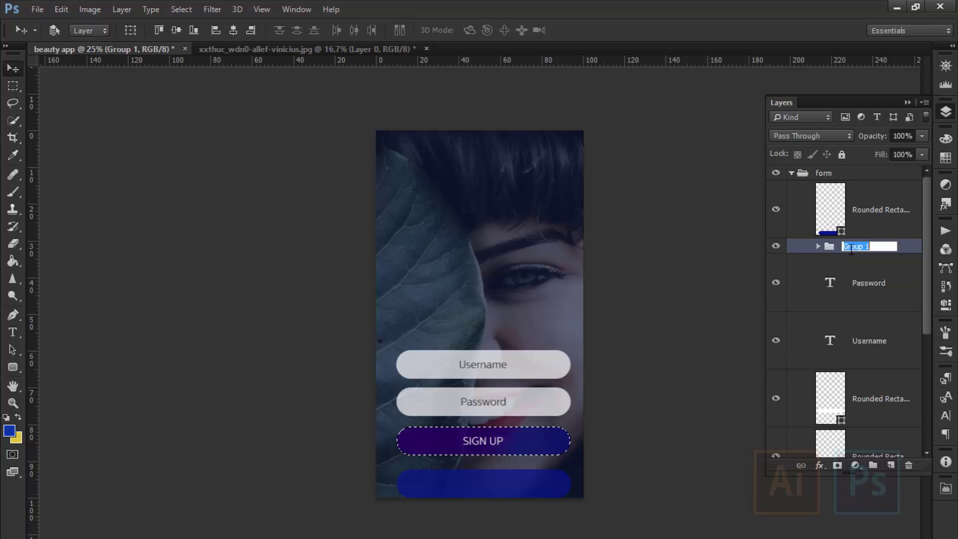
type("SIGN UP")
key("Return")
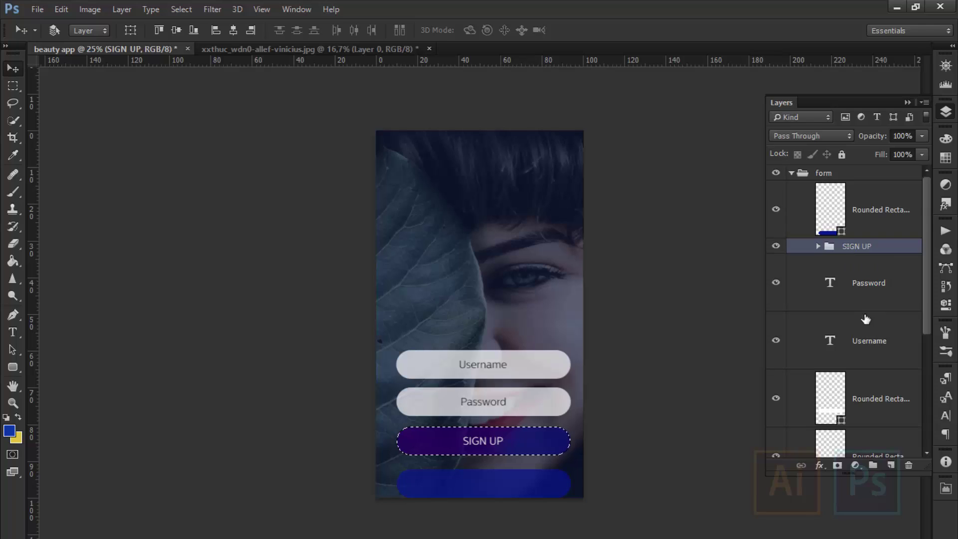
- Reorder the field layers and group the Password text with its field shape as Group 1
left_click(855, 293)
left_click(865, 344, "shift")
left_click_drag(929, 318, 929, 349)
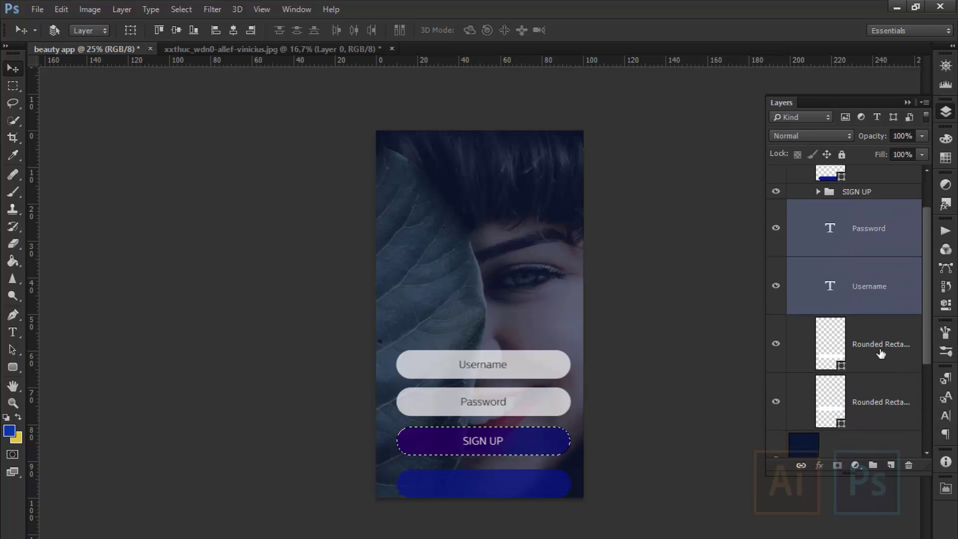
left_click(882, 354, "shift")
left_click(859, 391, "shift")
left_click(863, 298)
left_click(866, 242)
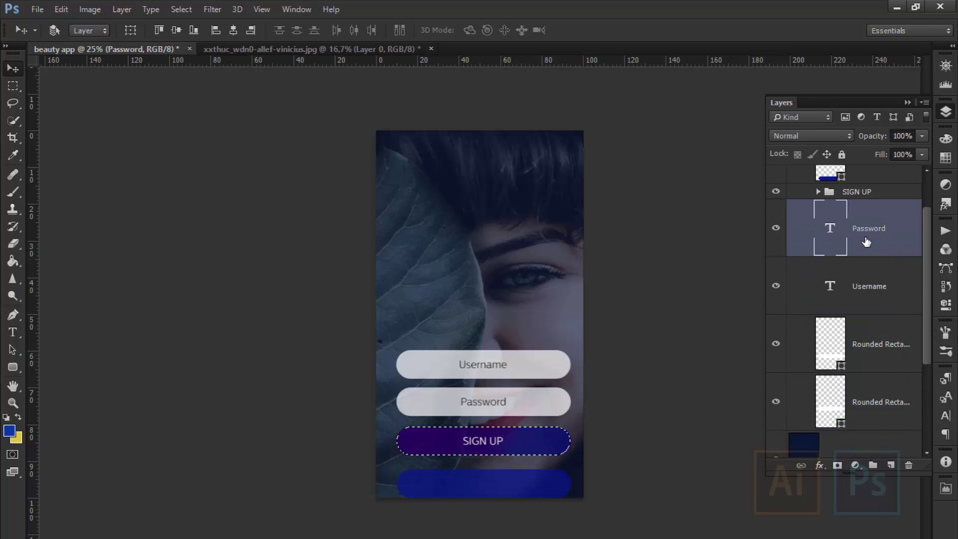
left_click_drag(867, 242, 854, 245)
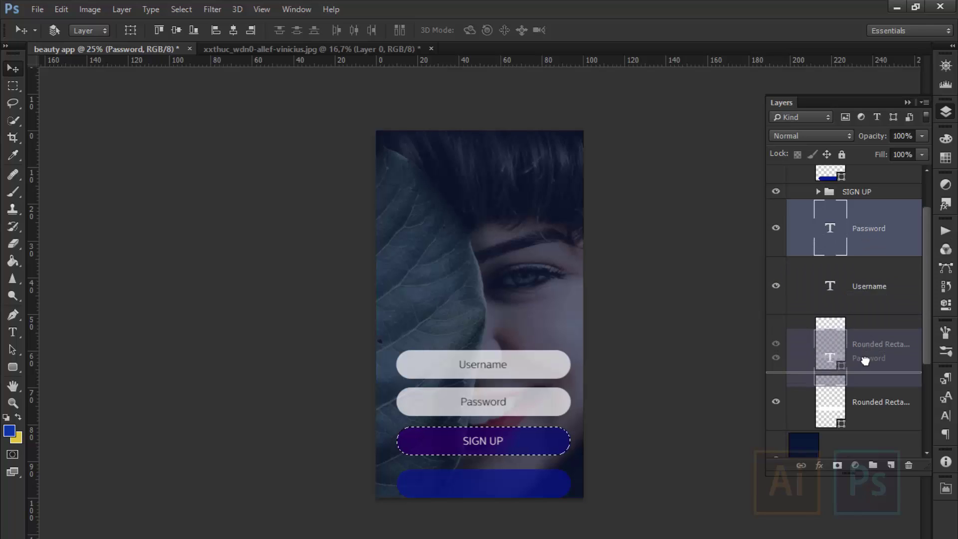
left_click_drag(854, 285, 854, 372)
left_click(854, 240)
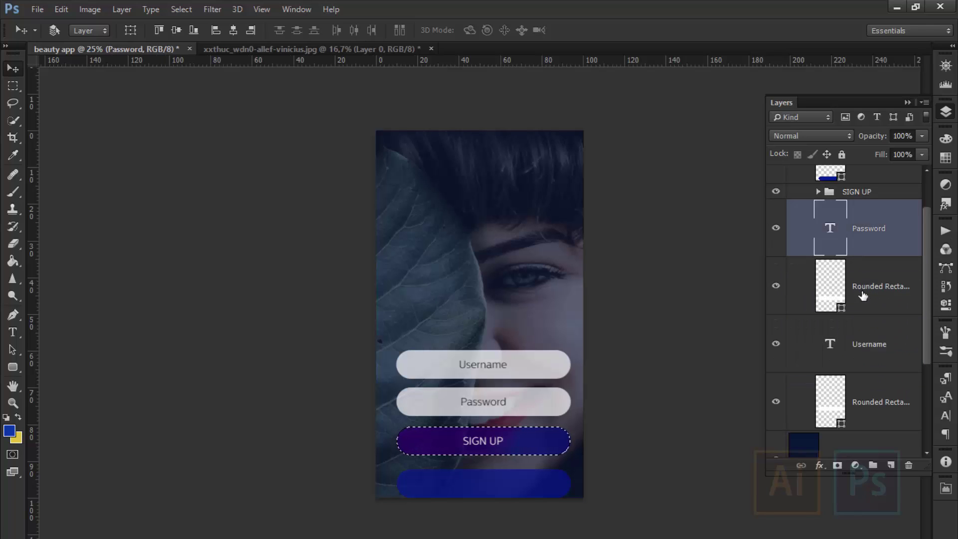
left_click(862, 296, "shift")
key("ctrl+g")
- Group the Username text with its field shape as Group 2
left_click(865, 247)
left_click(858, 295, "shift")
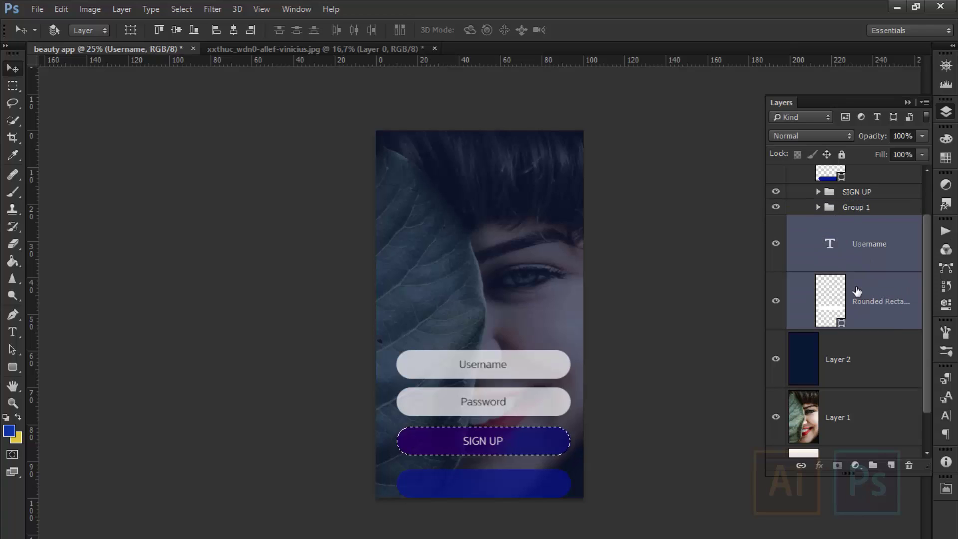
key("ctrl+g")
left_click(829, 212)
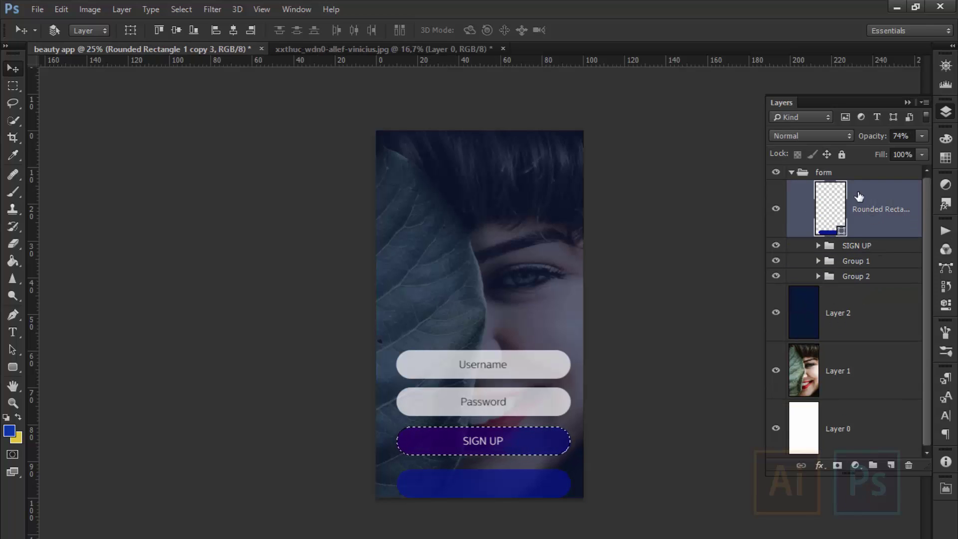
- Move the blue button, SIGN UP group and both field groups slightly higher together
key("ctrl+d")
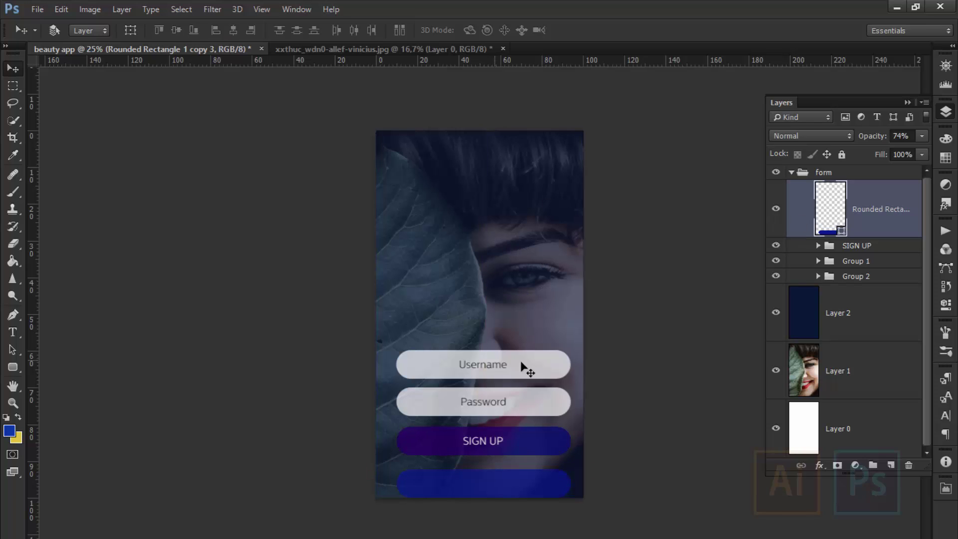
left_click(851, 261, "shift")
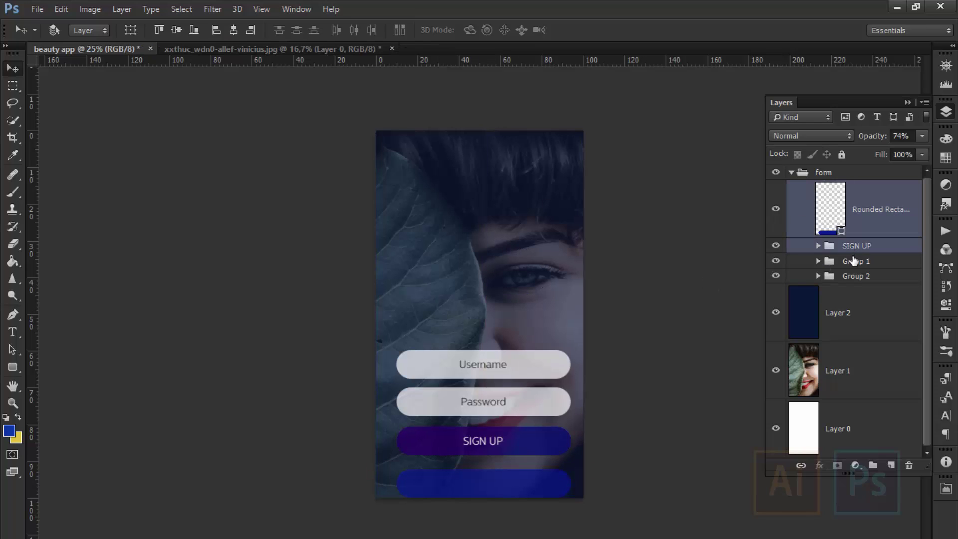
left_click(850, 277, "shift")
key("shift+Up")
key("shift+Up")
key("shift+Up")
key("shift+Up")
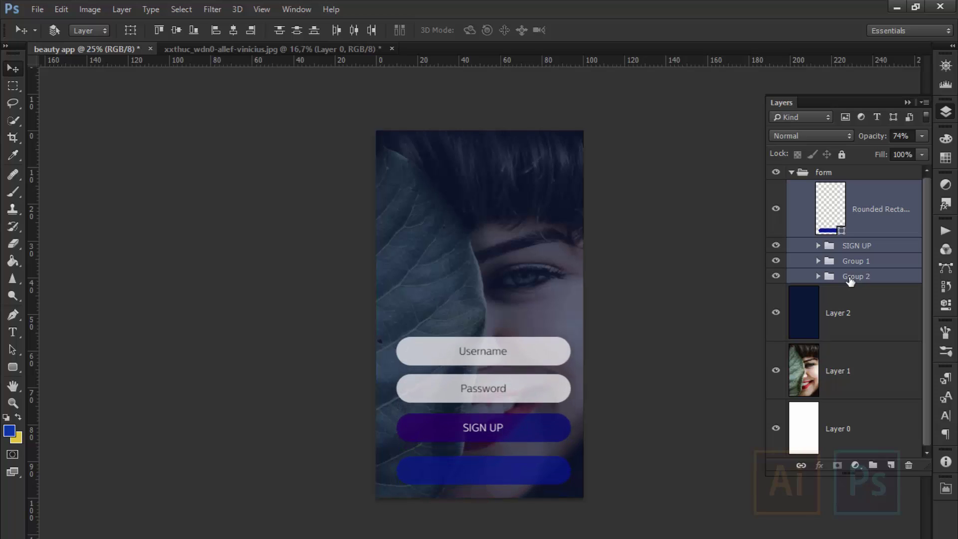
key("shift+Up")
key("shift+Up")
key("shift+Up")
key("shift+Up")
key("shift+Up")
key("shift+Up")
key("shift+Down")
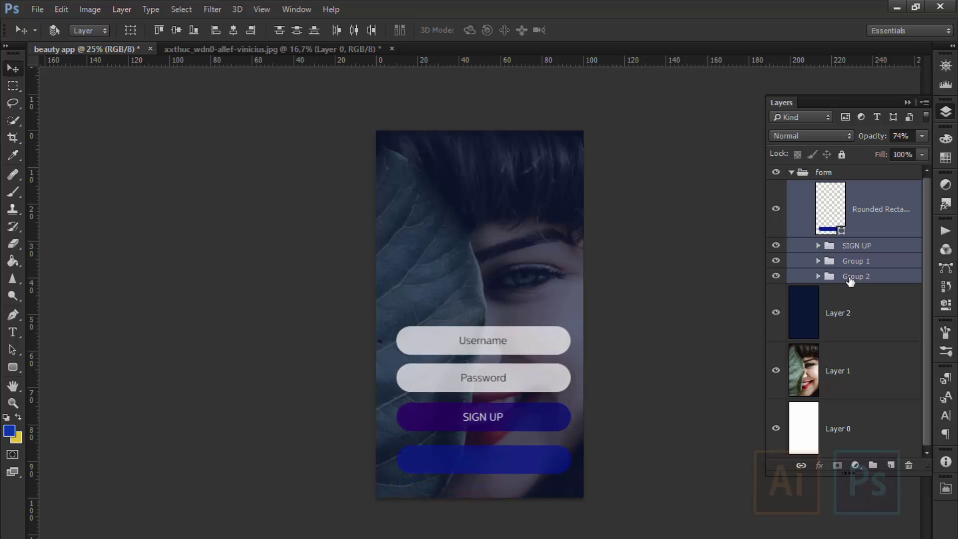
key("shift+Down")
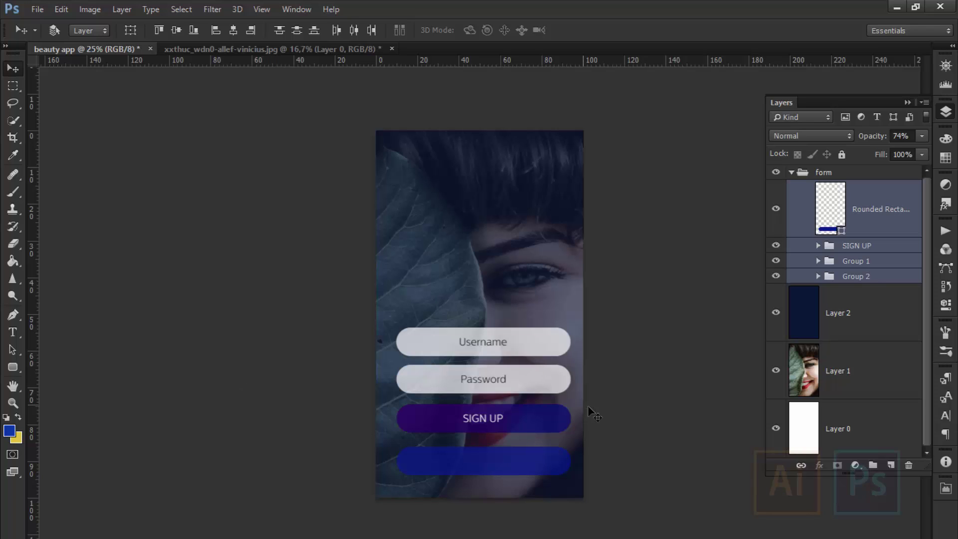
left_click(296, 30)
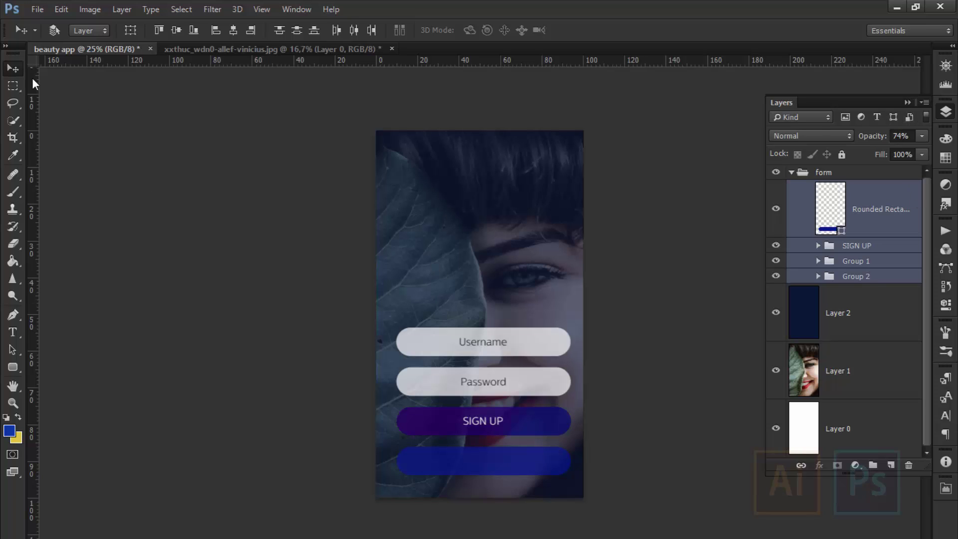
- Lower the Username and Password groups, fine-tuning each with small arrow nudges
left_click(847, 260)
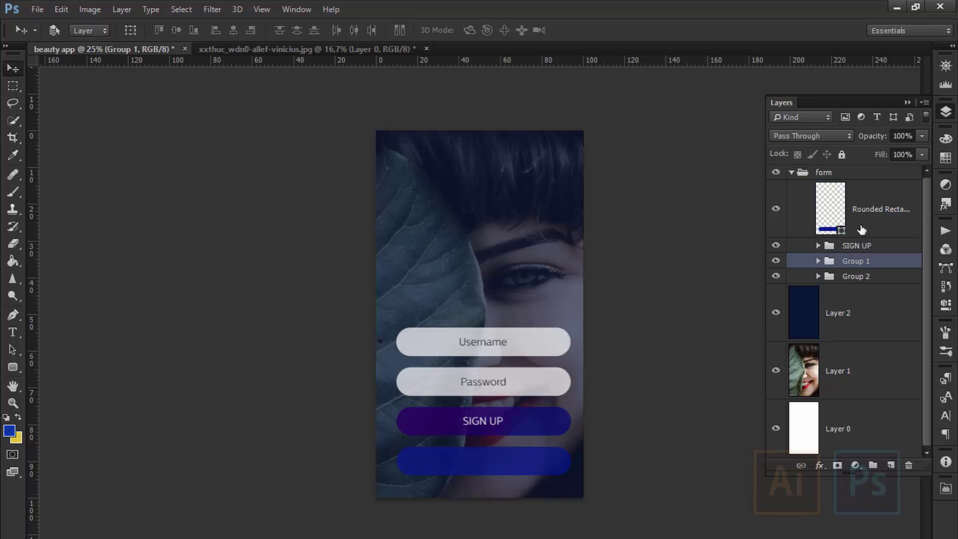
left_click(861, 231)
left_click(855, 277)
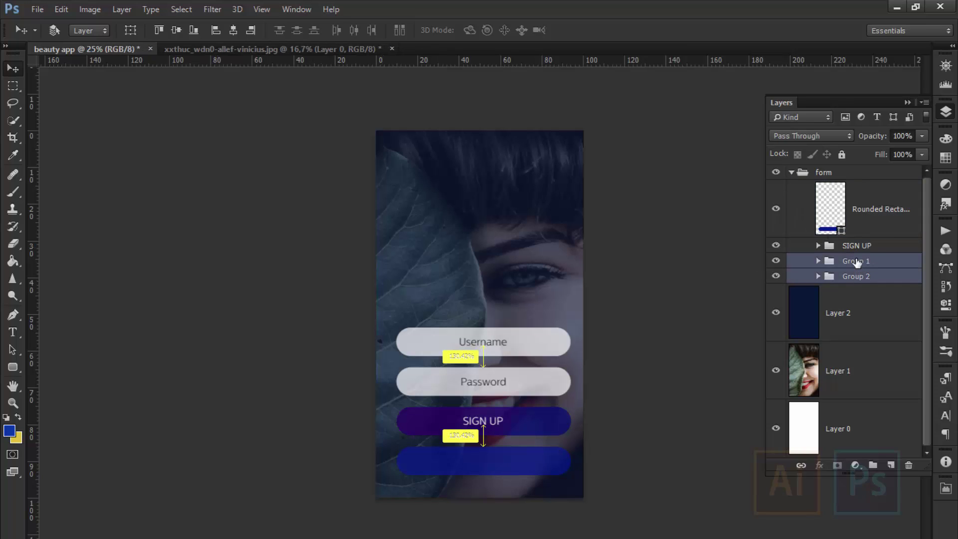
key("shift+Down")
key("shift+Down")
key("shift+Down")
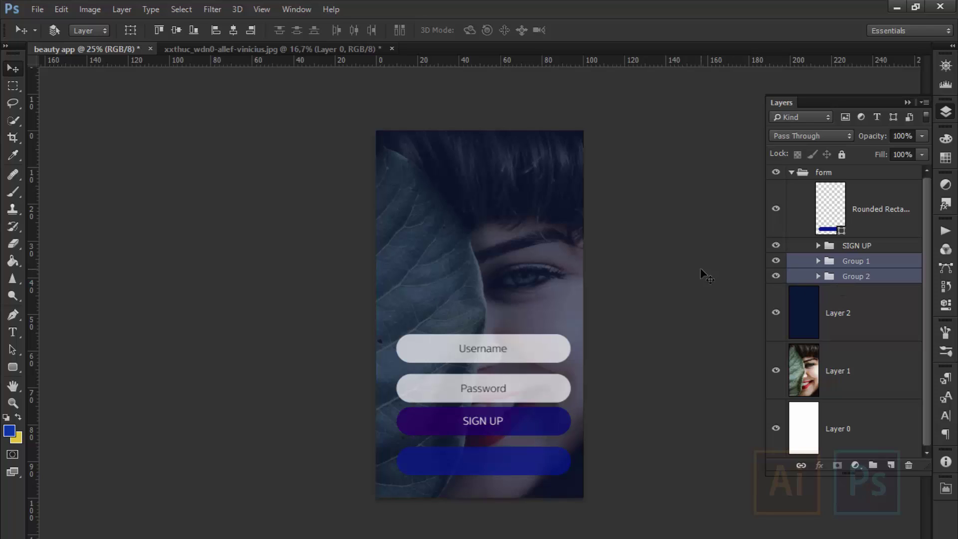
left_click(866, 246)
left_click(857, 265)
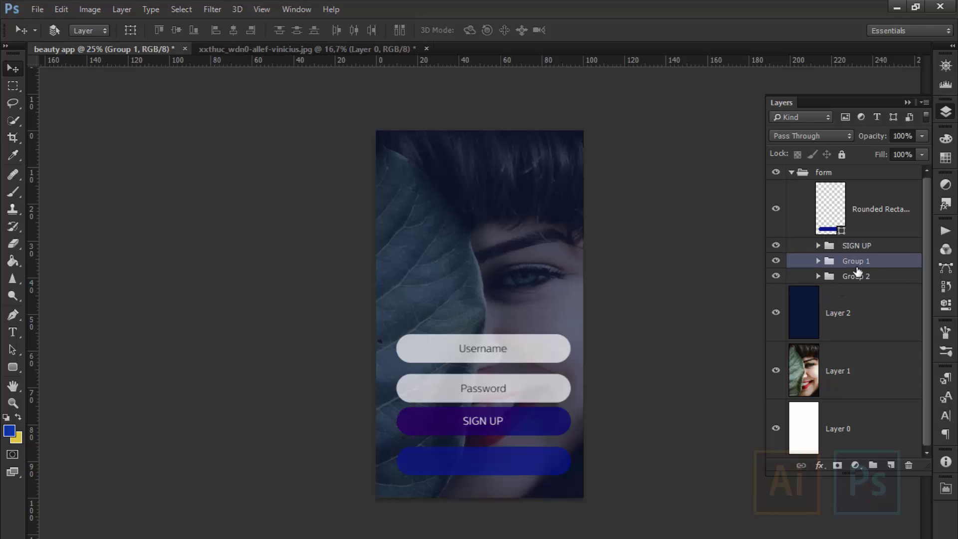
key("Down")
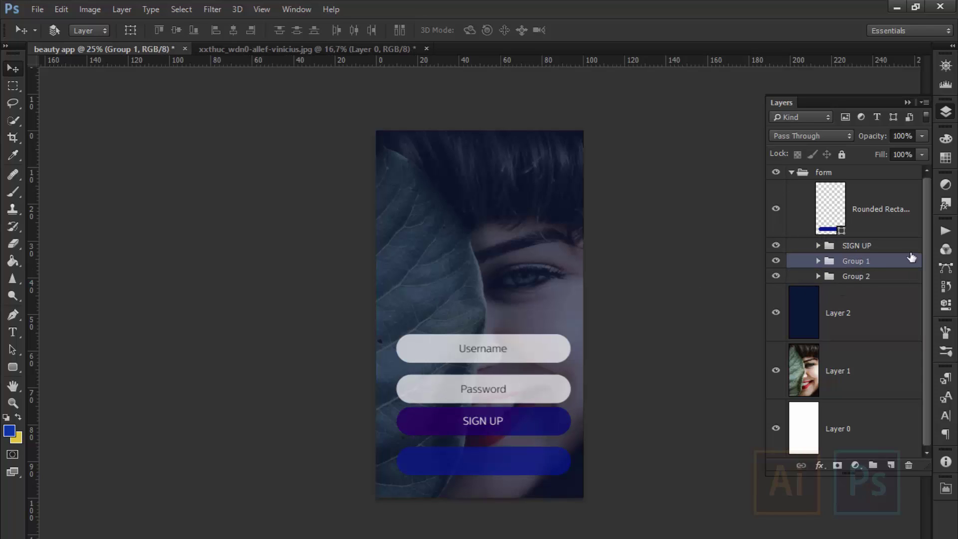
left_click(856, 276)
key("shift+Down")
key("shift+Down")
key("shift+Down")
key("shift+Down")
key("shift+Down")
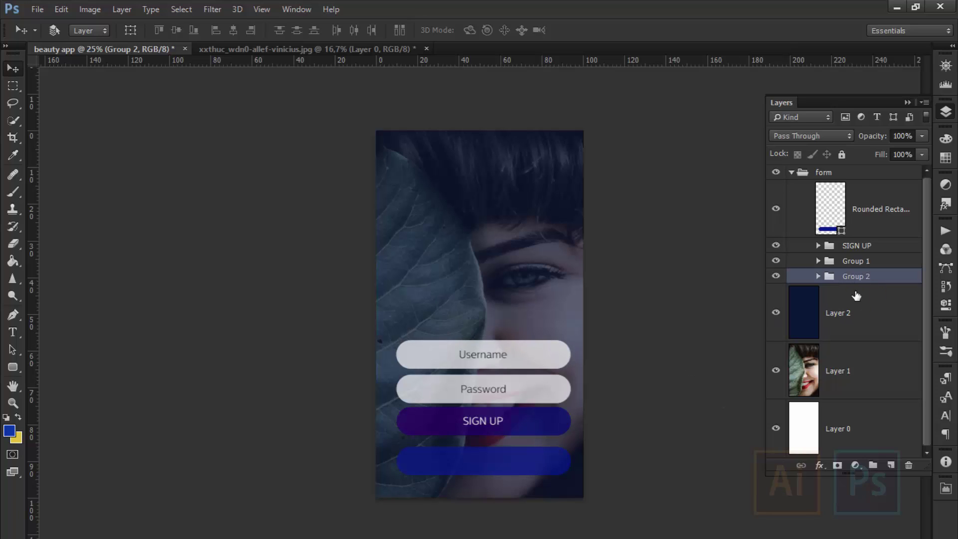
key("Down")
key("Down")
key("Down")
key("Down")
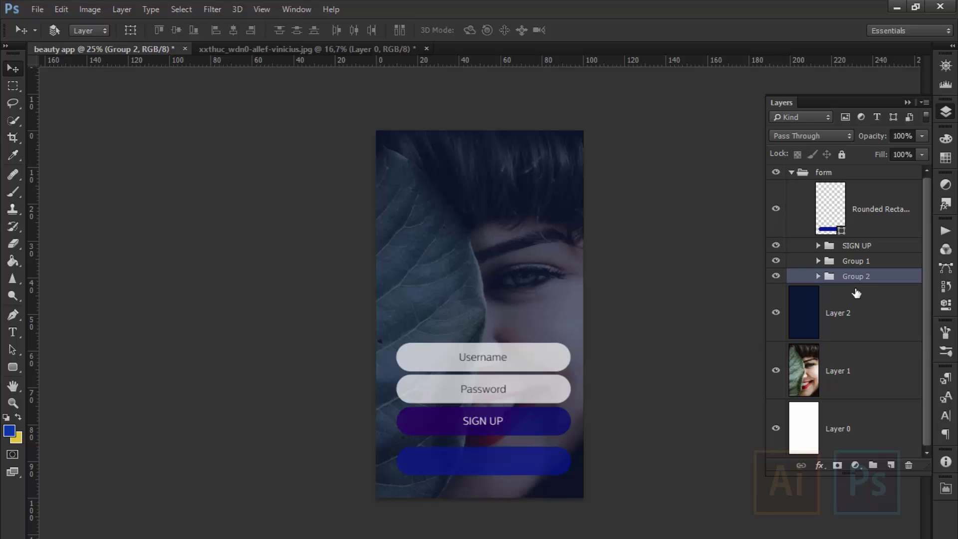
key("Up")
- Shift both field groups down a touch and nudge the blue bar upward
left_click(859, 264)
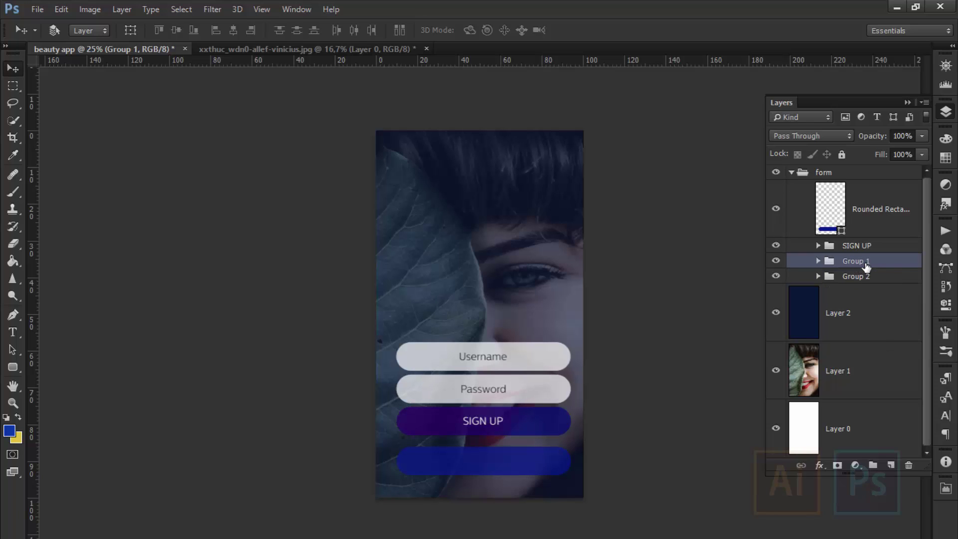
left_click(850, 277)
key("shift+Down")
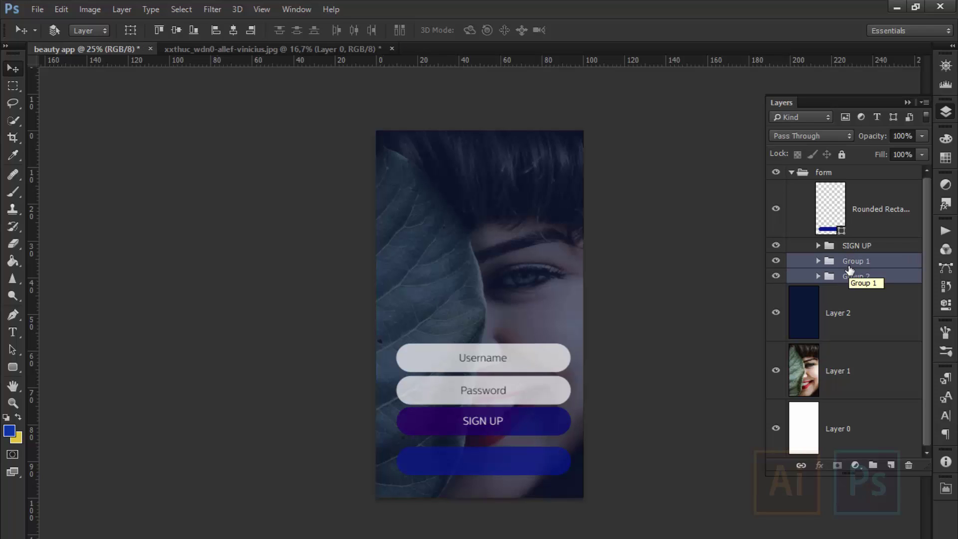
key("Up")
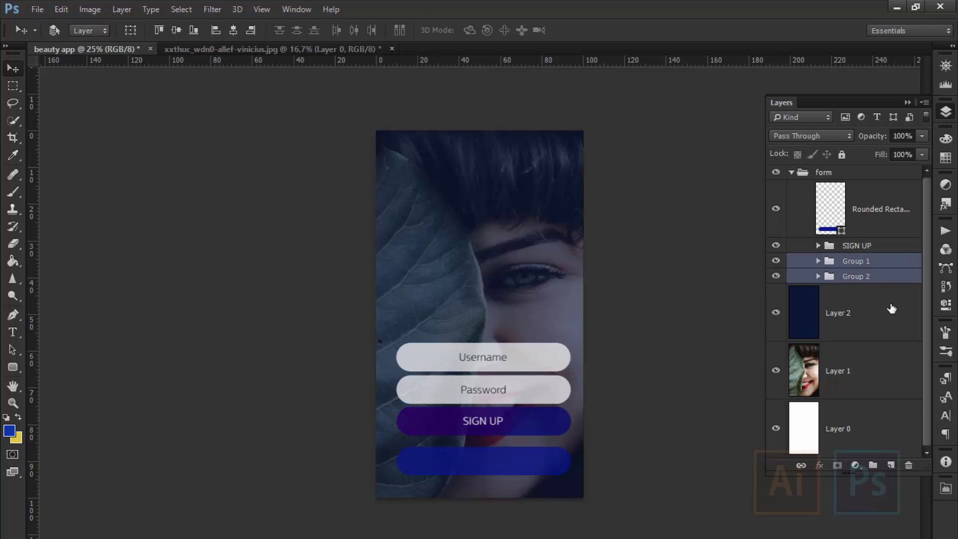
left_click(854, 215)
key("shift+Up")
key("shift+Up")
key("shift+Up")
key("shift+Up")
key("shift+Up")
key("shift+Up")
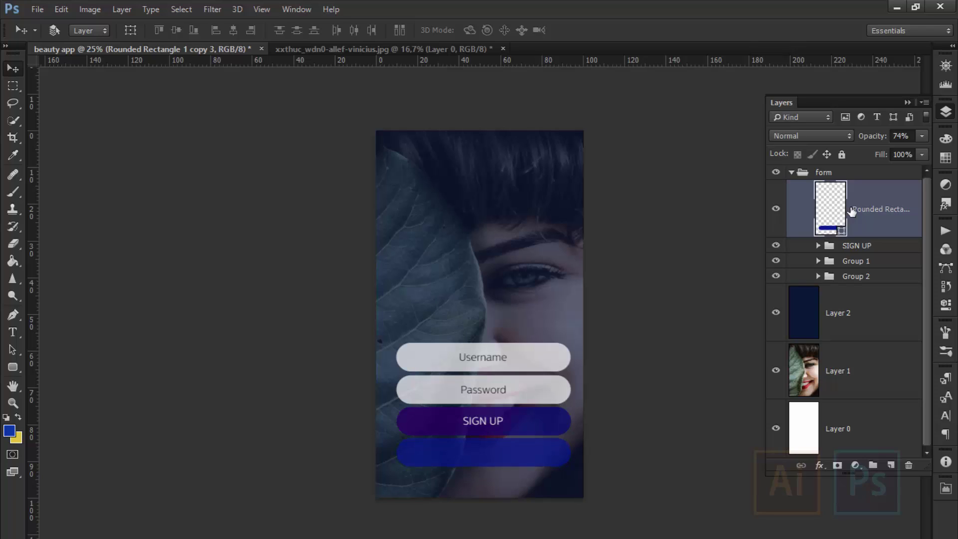
- Distribute the SIGN UP group and both field groups evenly, nudging them up slightly
left_click(848, 245, "ctrl")
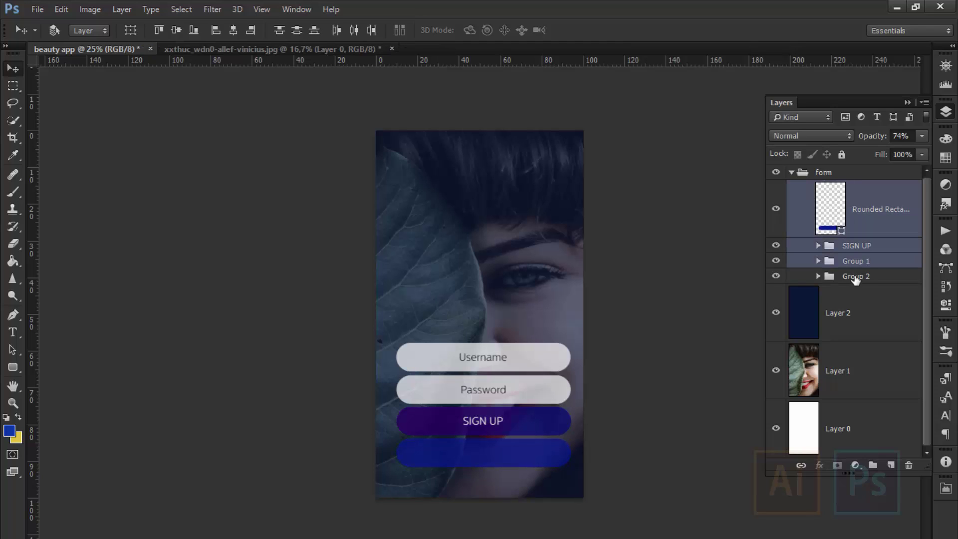
left_click(854, 276, "ctrl")
left_click(310, 32)
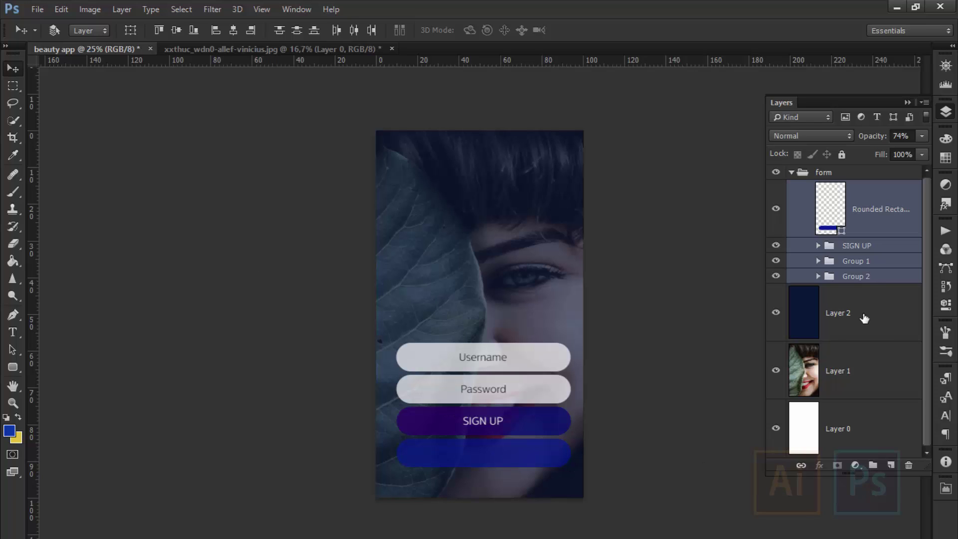
key("Up")
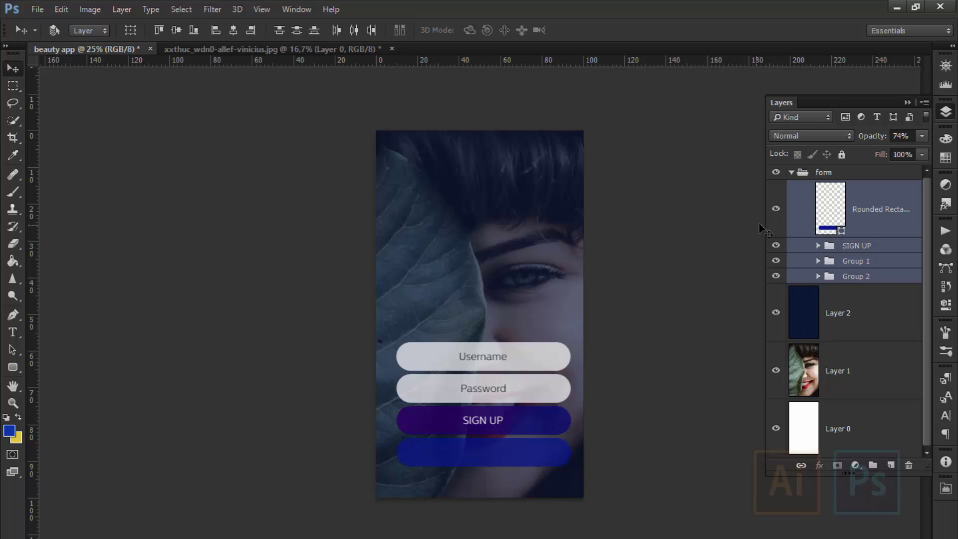
- Move the SIGN UP button and blue bar slightly lower
left_click(853, 245)
left_click(861, 227, "ctrl")
key("shift+Down")
key("shift+Down")
key("shift+Down")
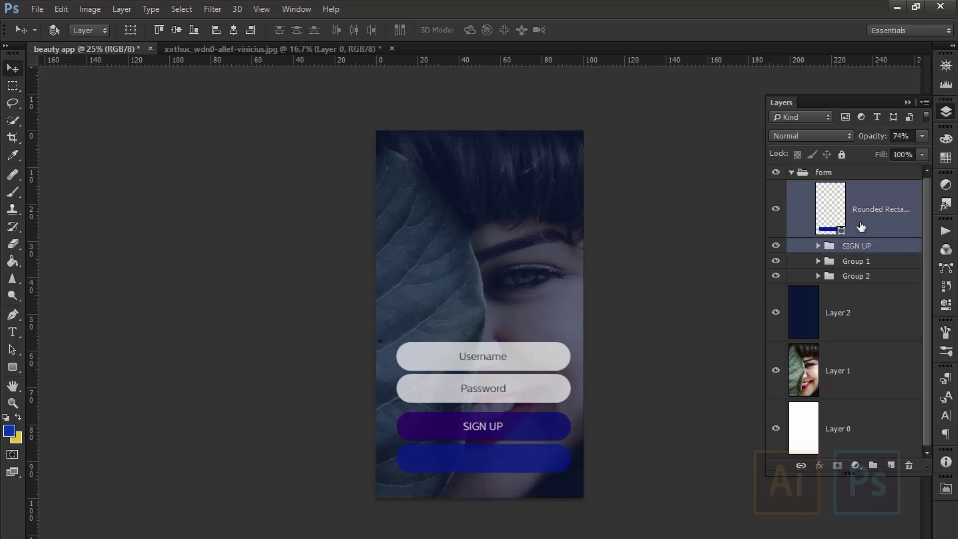
key("shift+Down")
key("shift+Down")
key("shift+Up")
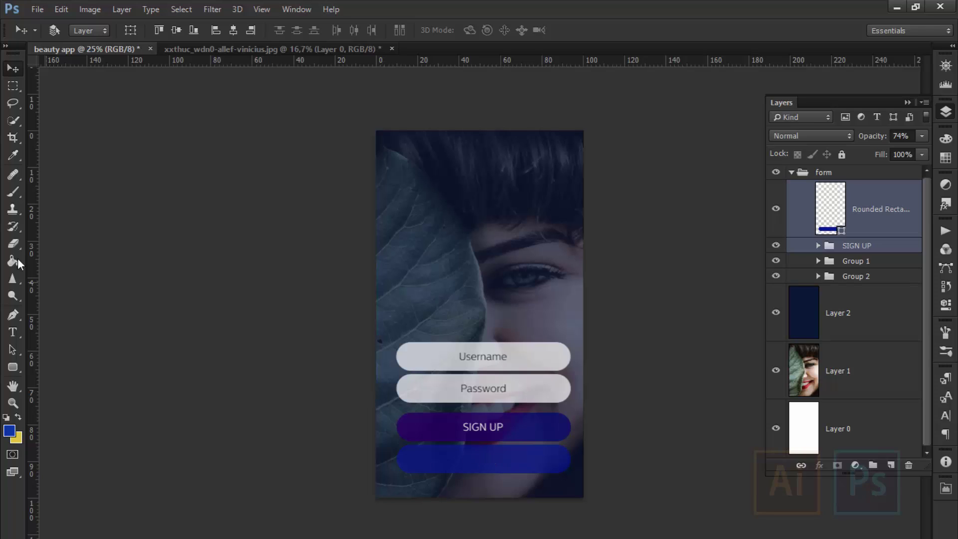
left_click(13, 332)
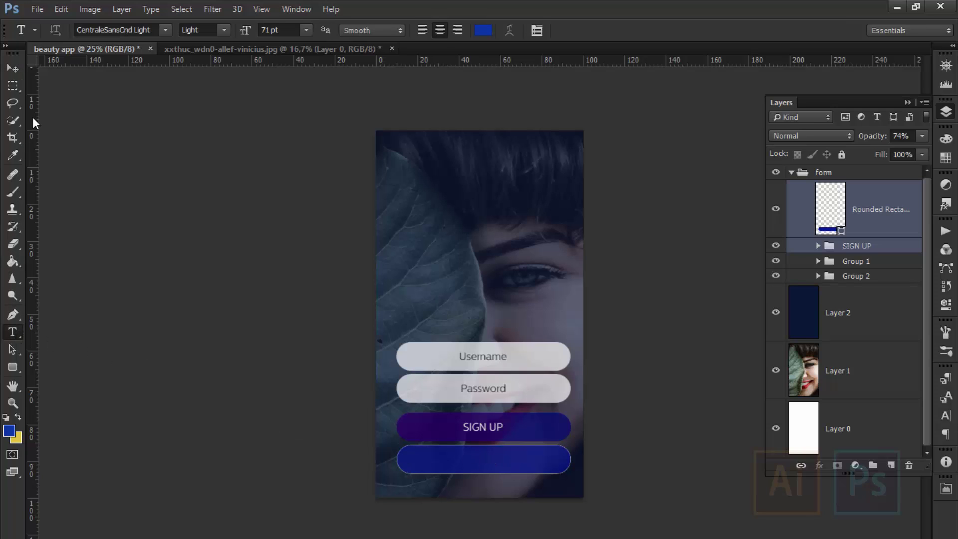
- Start a new text layer on the canvas with white as the text colour
left_click(431, 246)
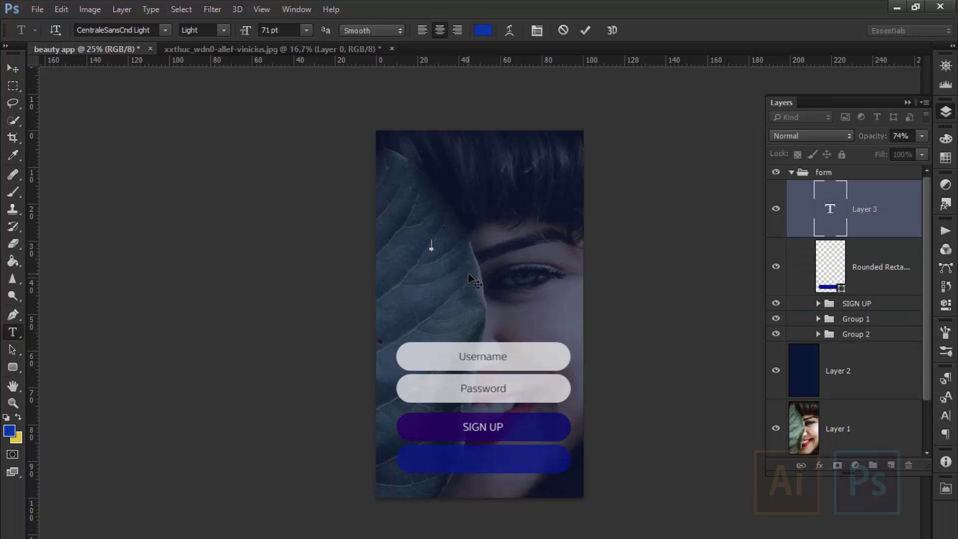
left_click(9, 429)
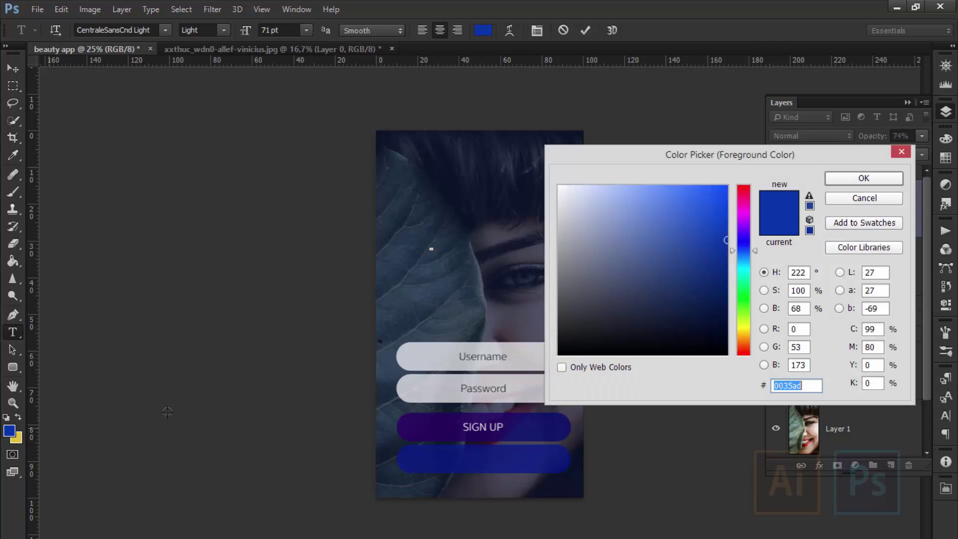
left_click_drag(576, 195, 561, 188)
key("Return")
type("Sign up w")
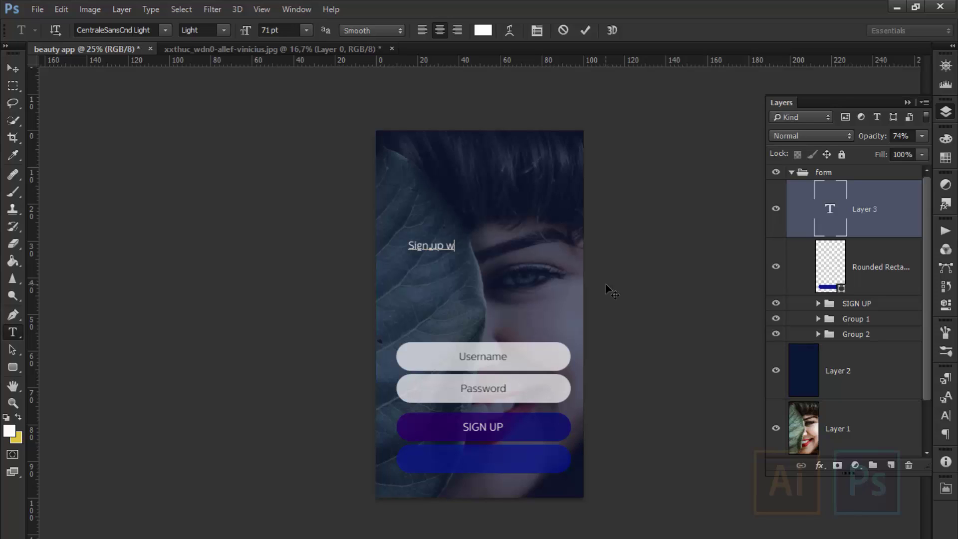
- Type 'Sign up with facebook' and move the text onto the blue button
type("ith fac")
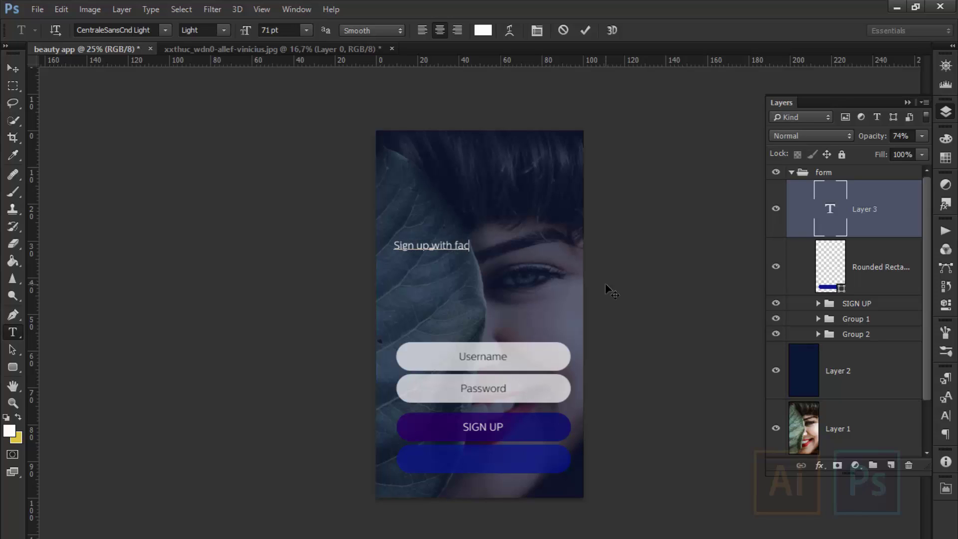
type("ebb")
key("BackSpace")
key("BackSpace")
type("ook")
key("BackSpace")
key("BackSpace")
key("BackSpace")
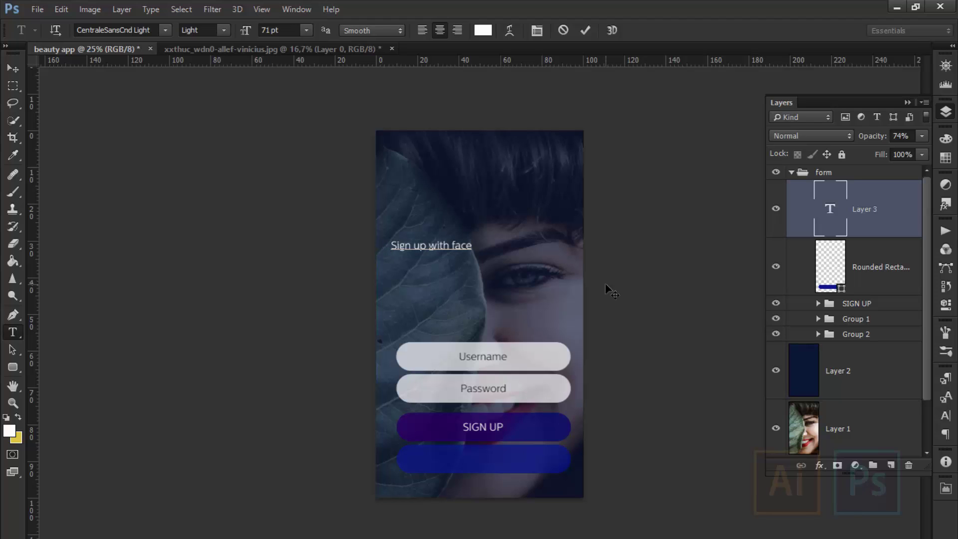
type("book")
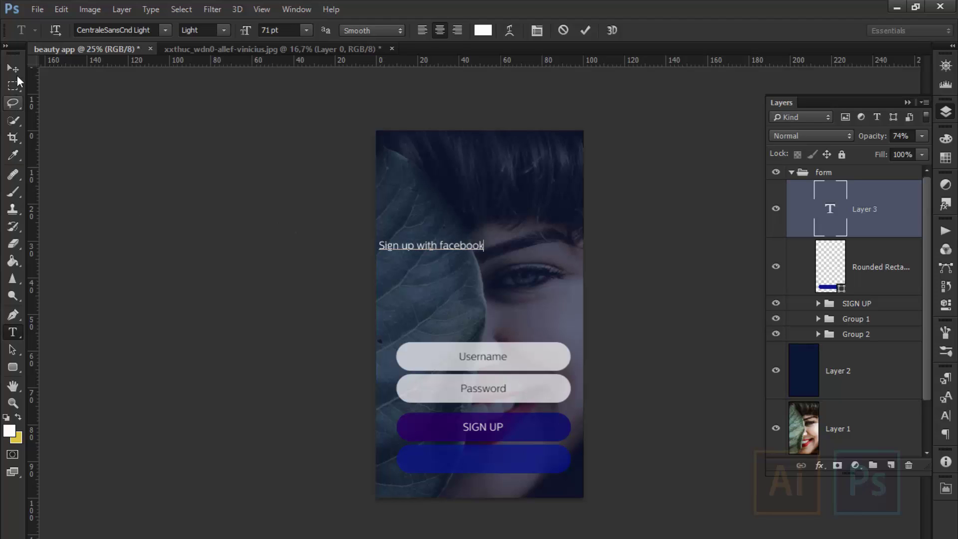
left_click(13, 68)
mouse_move(409, 250)
left_mouse_down()
mouse_move(469, 465)
mouse_move(459, 460)
left_mouse_up()
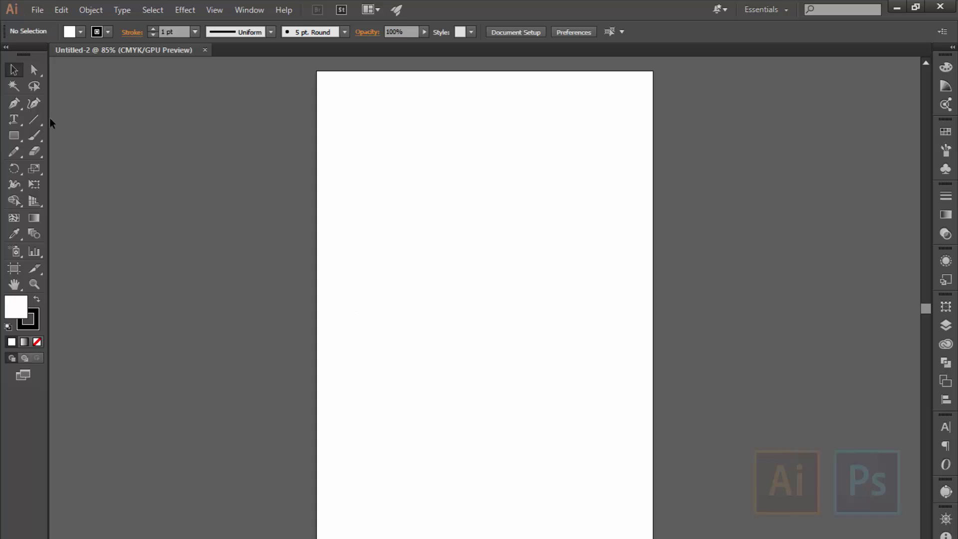
- Draw a 68 mm unfilled square left of the artboard and shift it slightly down-right
left_click(13, 136)
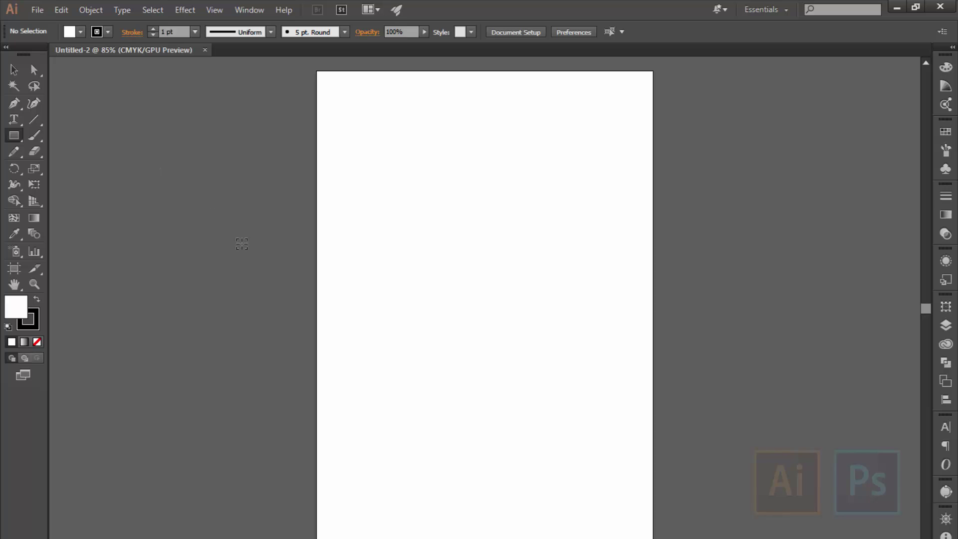
left_click_drag(159, 162, 213, 217)
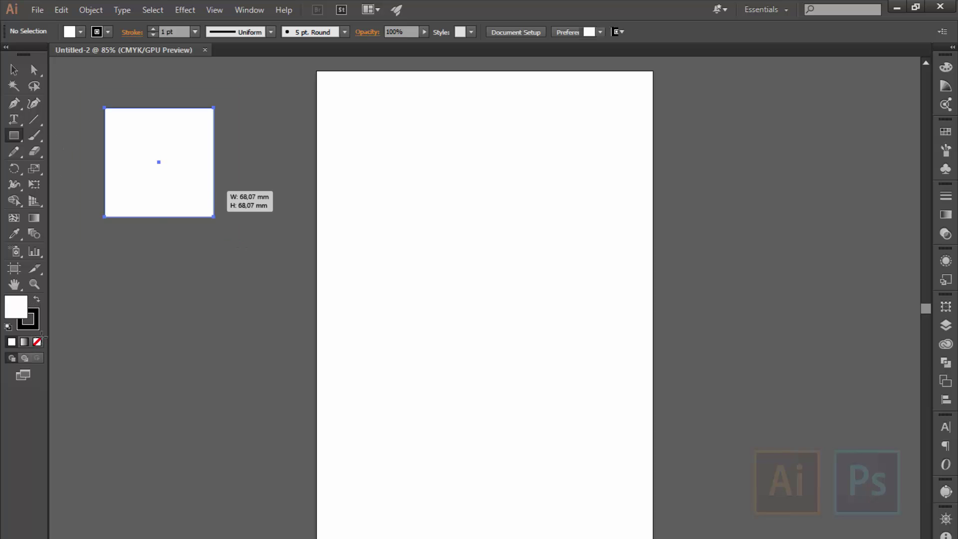
key("slash")
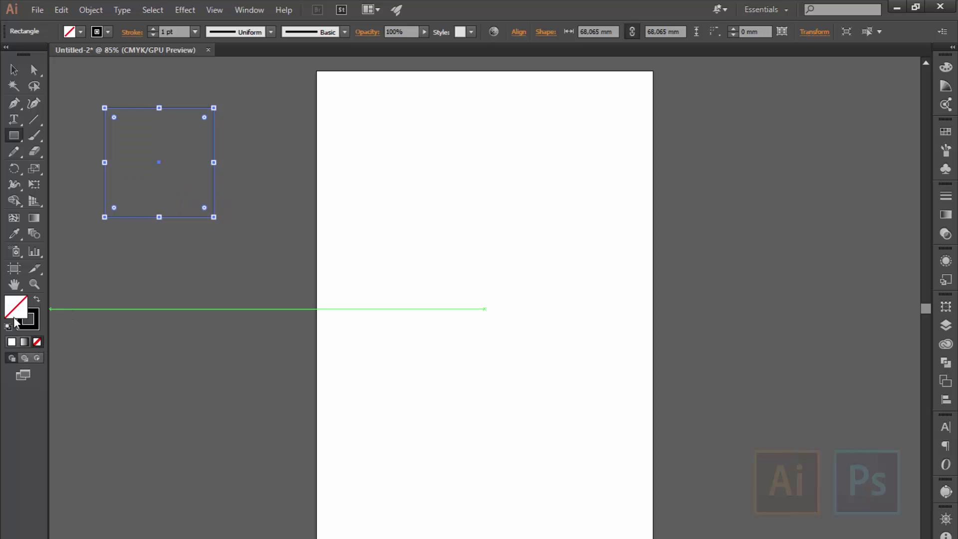
left_click(332, 197)
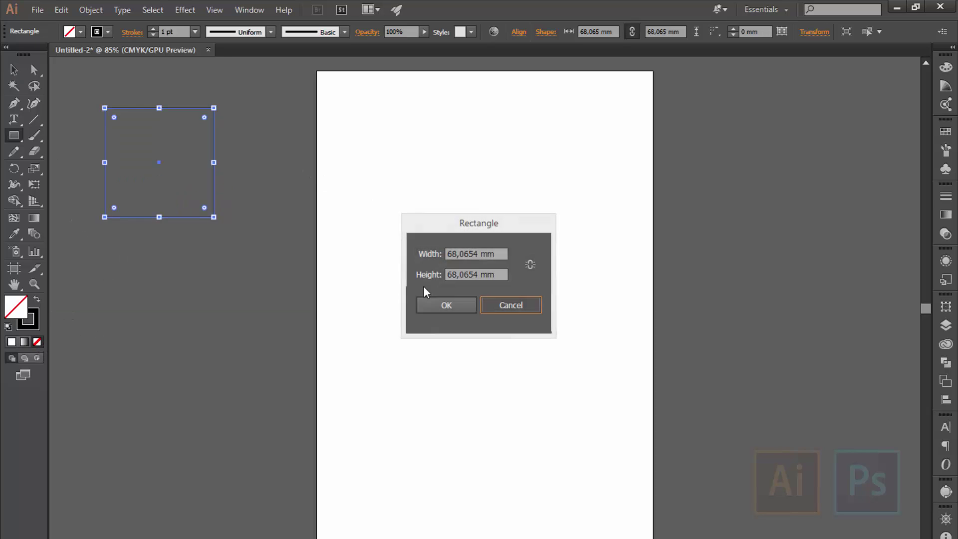
key("Escape")
left_click(11, 69)
left_click(100, 101)
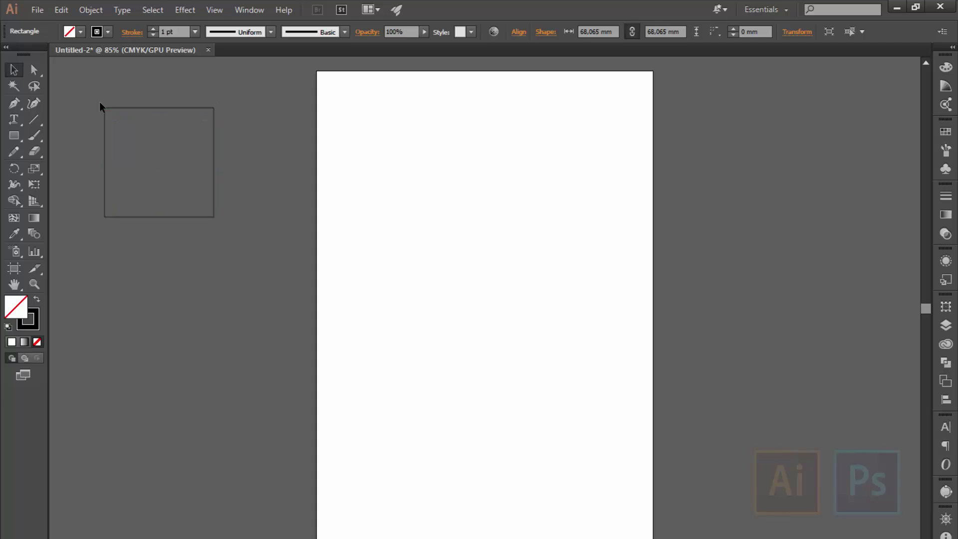
left_click_drag(144, 107, 176, 151)
- Narrow the square into a taller rectangle and shorten it from the bottom for the padlock body
mouse_move(161, 287)
left_mouse_down()
mouse_move(253, 319)
mouse_move(445, 425)
left_mouse_up()
key("ctrl+plus")
key("ctrl+plus")
left_click(446, 324)
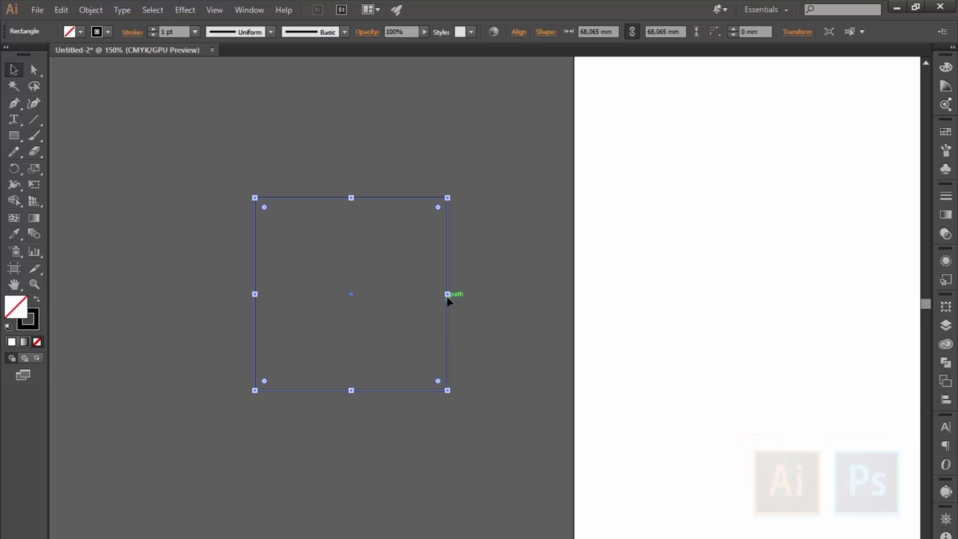
left_click_drag(448, 293, 421, 293)
left_click(393, 341)
left_click(344, 390)
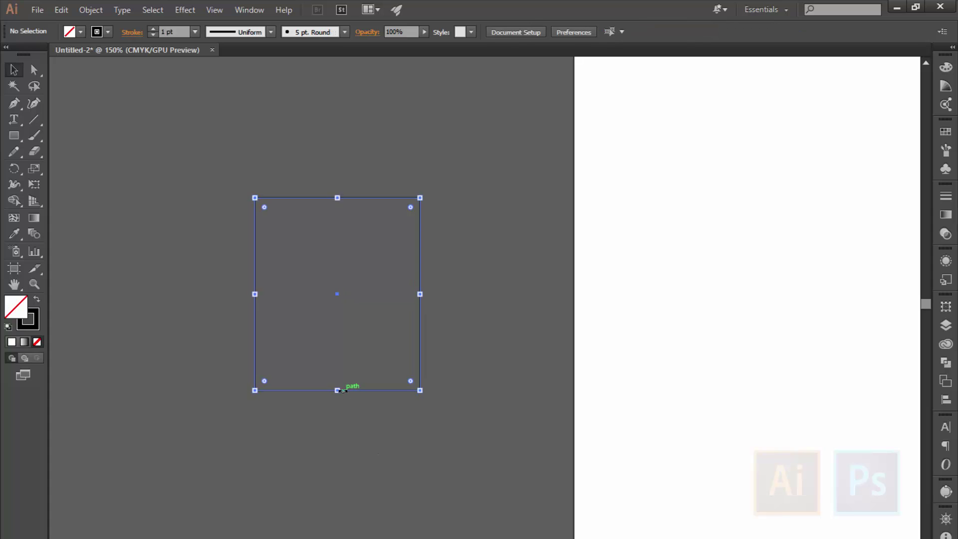
mouse_move(338, 388)
left_mouse_down()
mouse_move(337, 373)
mouse_move(374, 422)
mouse_move(361, 253)
left_mouse_up()
- Narrow the upper rectangle from both sides and shorten it from the top; alignment tried and undone
scroll(355, 248, "up", 3)
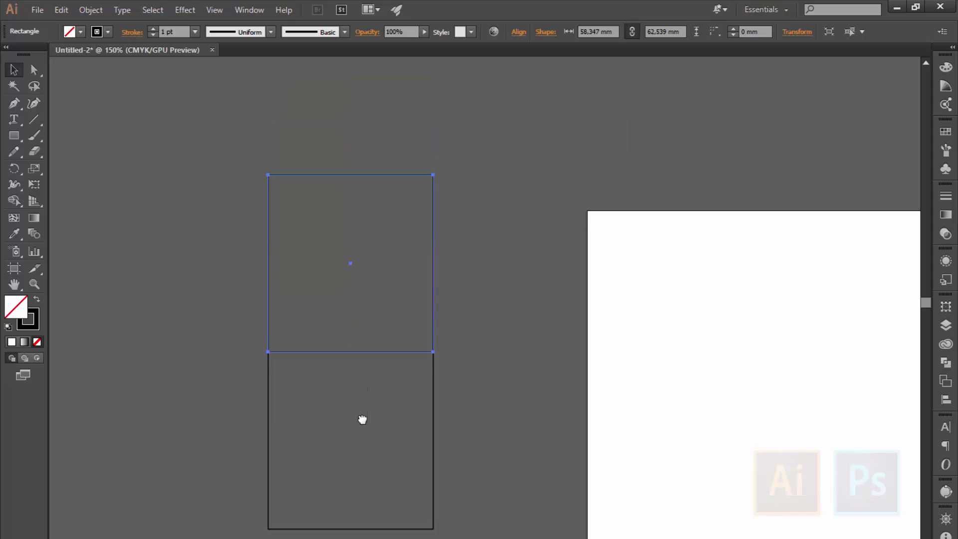
left_click(451, 325)
left_click(432, 298)
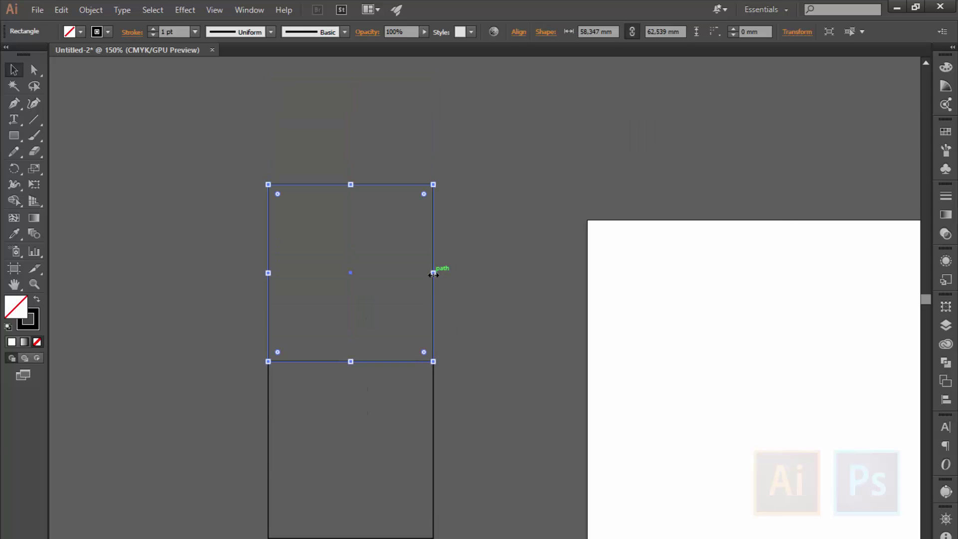
left_click_drag(433, 273, 420, 273)
left_click_drag(268, 273, 286, 273)
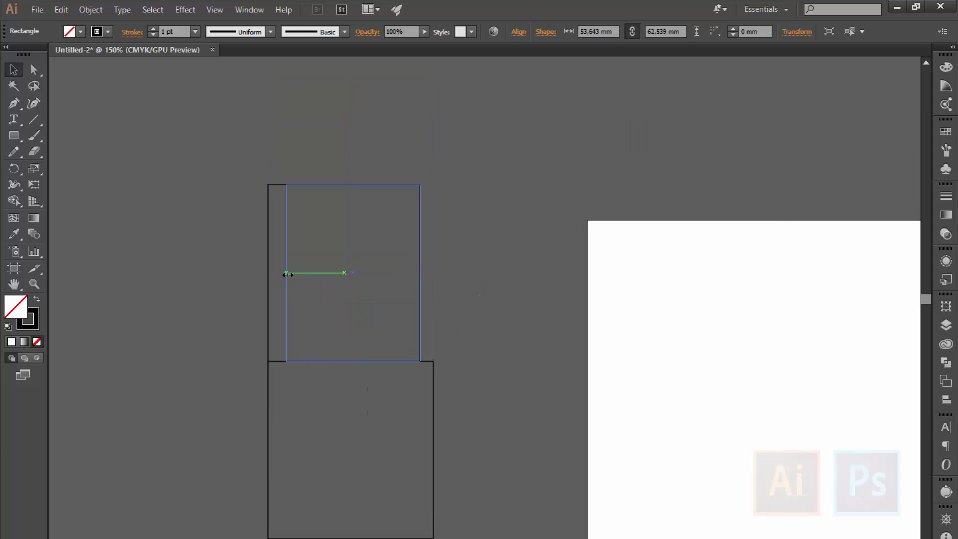
left_click_drag(353, 184, 353, 238)
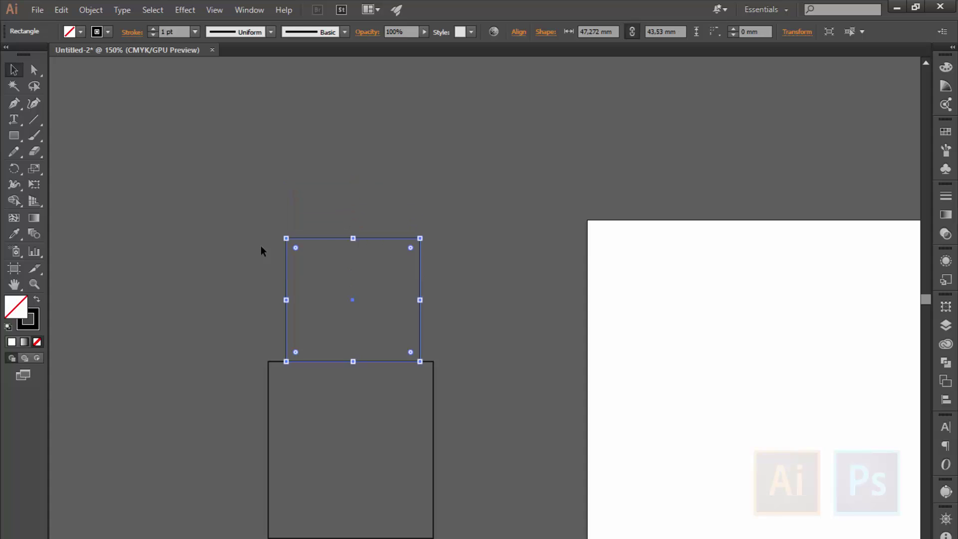
left_click_drag(221, 230, 435, 431)
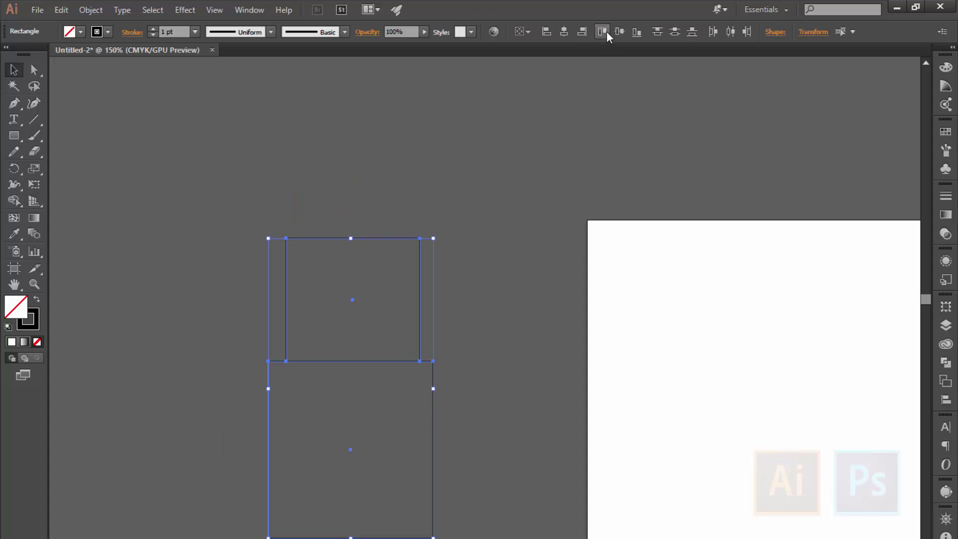
left_click(619, 31)
key("ctrl+z")
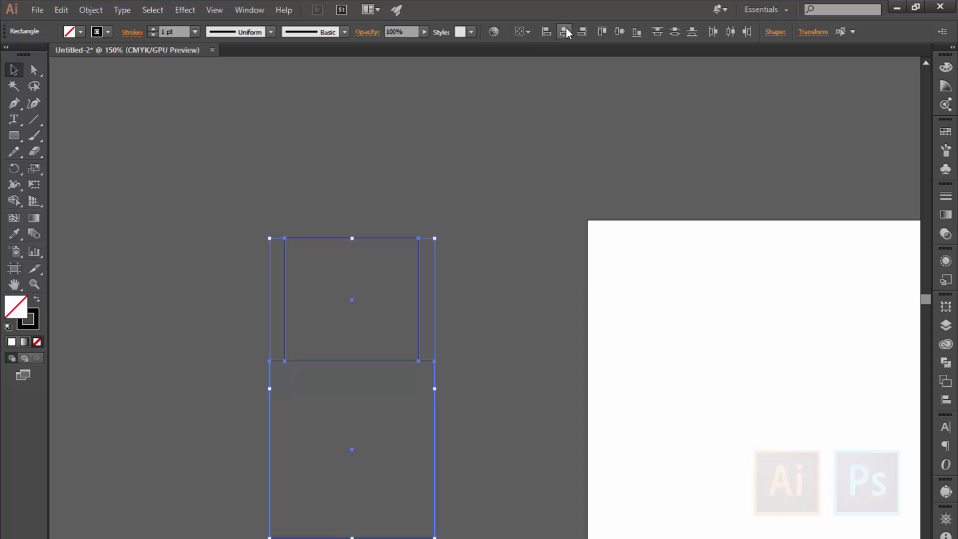
left_click(464, 244)
scroll(438, 426, "down", 3)
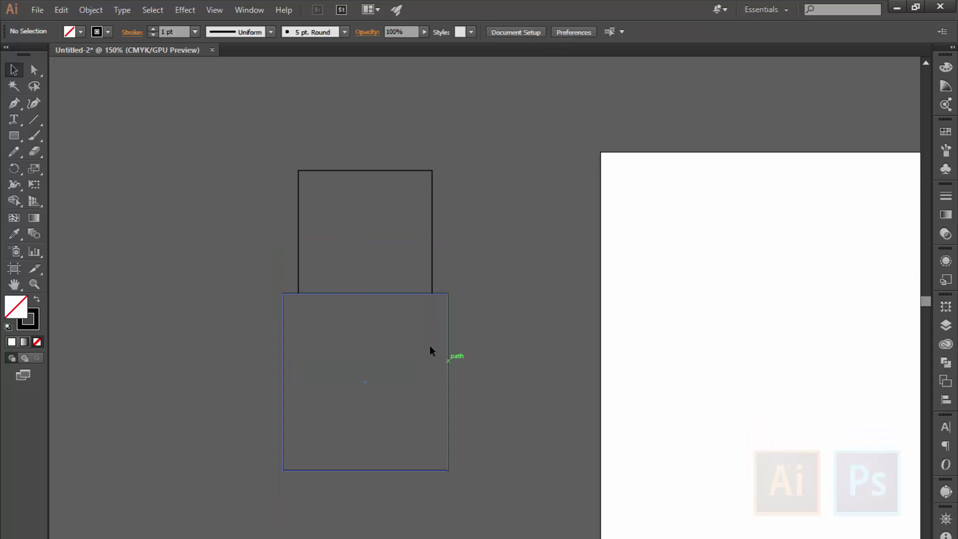
- Round the body's bottom corners and the upper rectangle's top corners into a semicircular dome
left_click(37, 72)
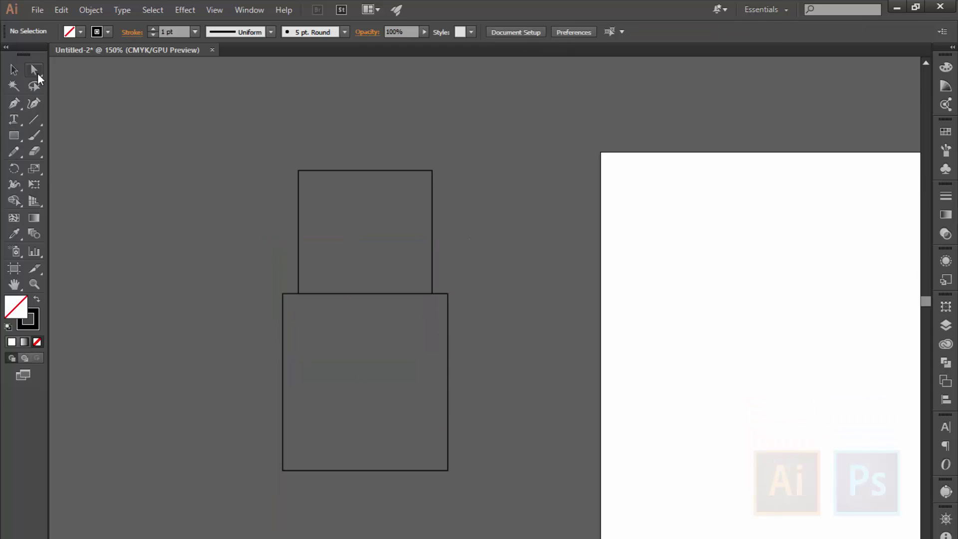
left_click(440, 470)
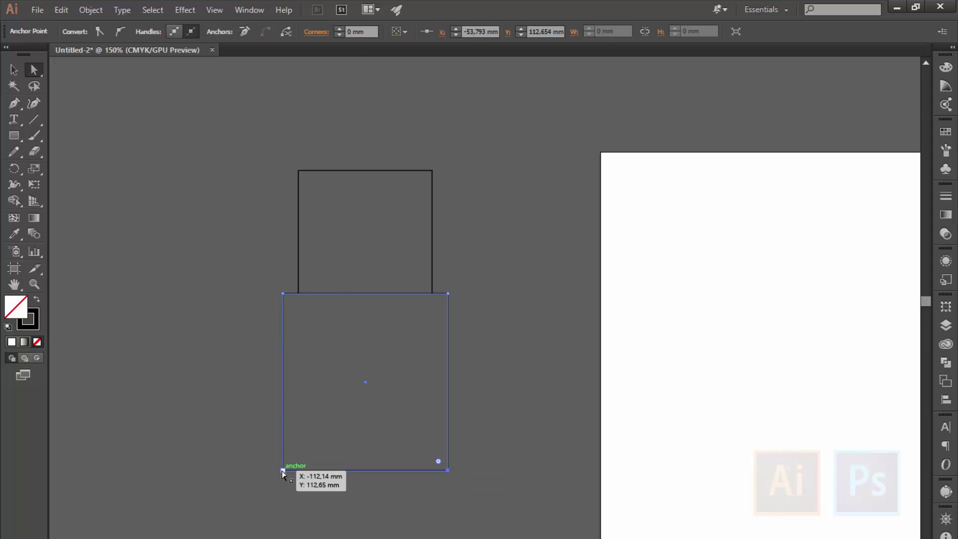
left_click_drag(299, 465, 294, 457)
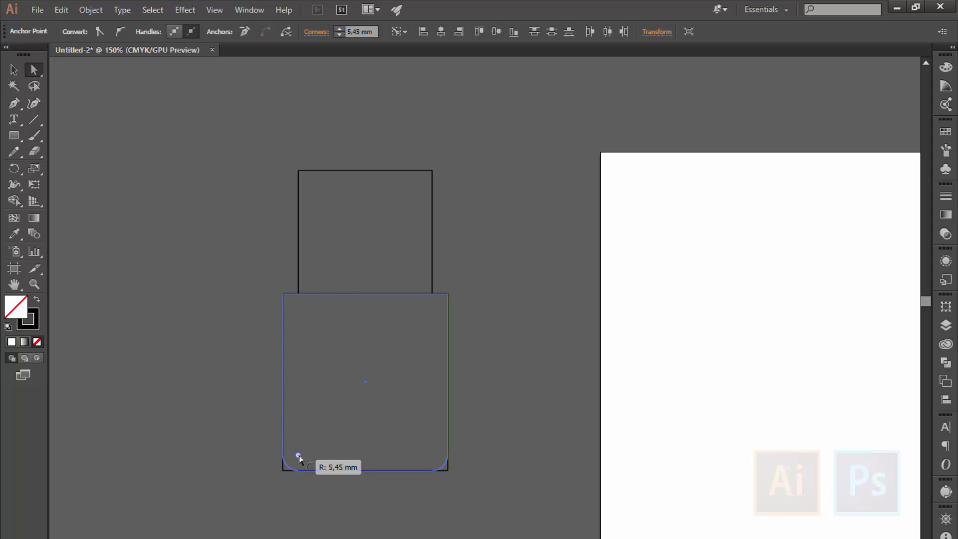
left_click(235, 484)
left_click(432, 171)
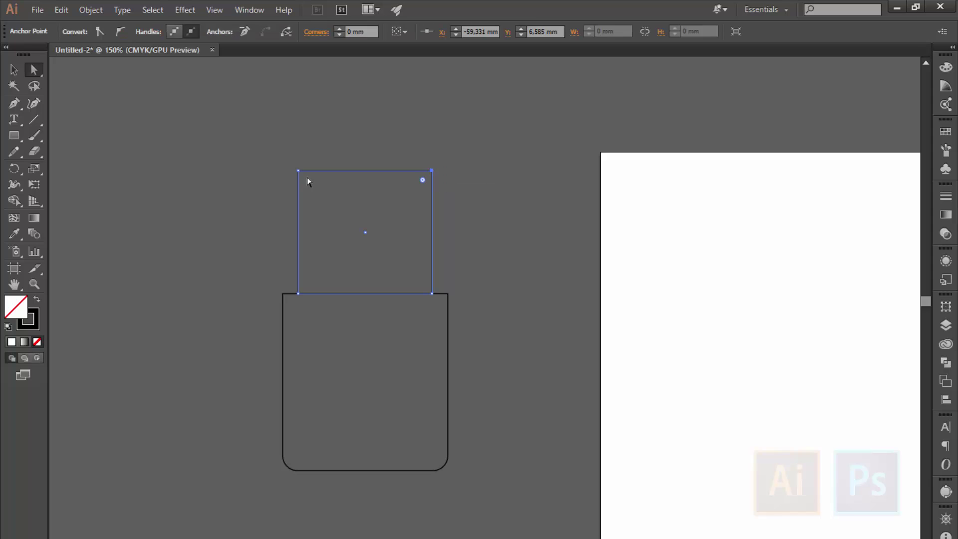
left_click(298, 170)
left_click_drag(307, 181, 373, 237)
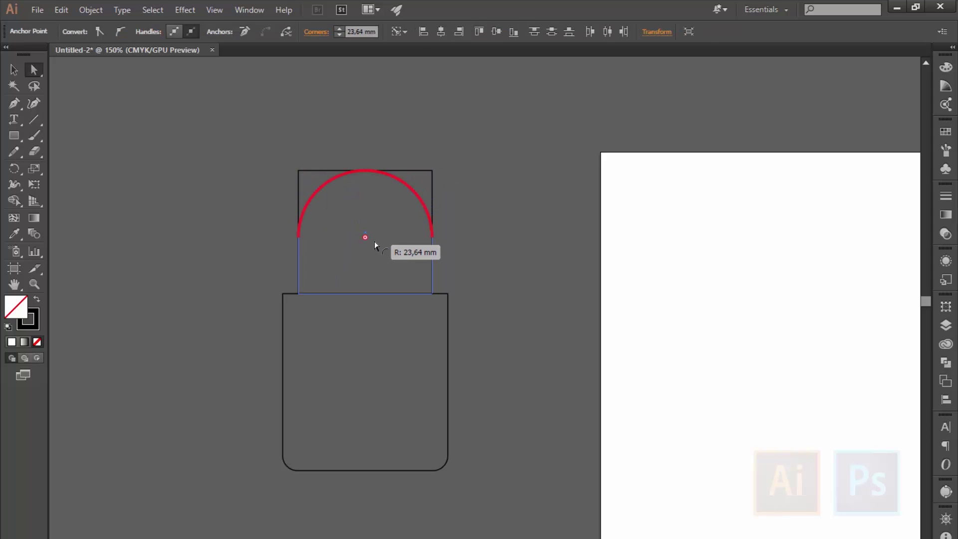
left_click(224, 238)
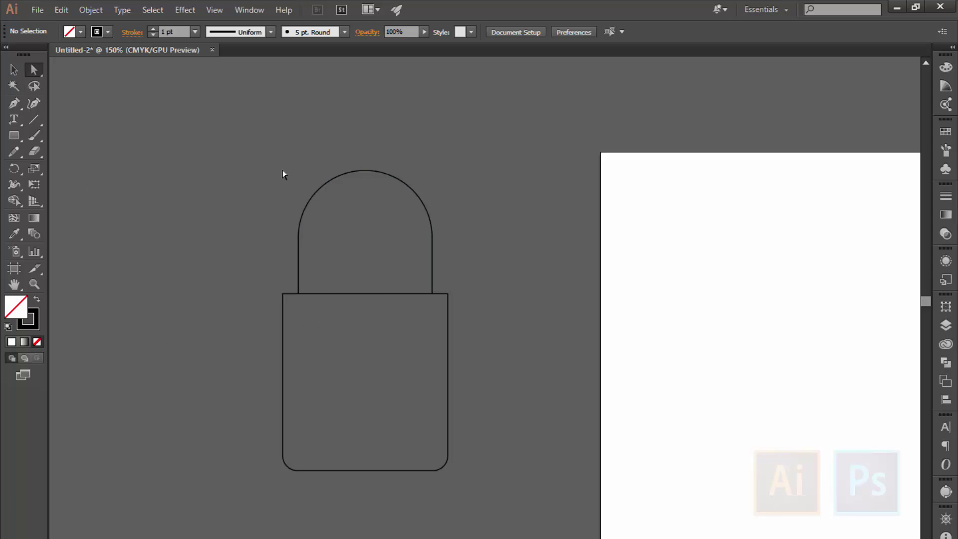
- Shorten the body, lower the dome onto it, and centre both shapes horizontally
left_click(359, 294)
left_click(315, 330)
left_click(291, 313)
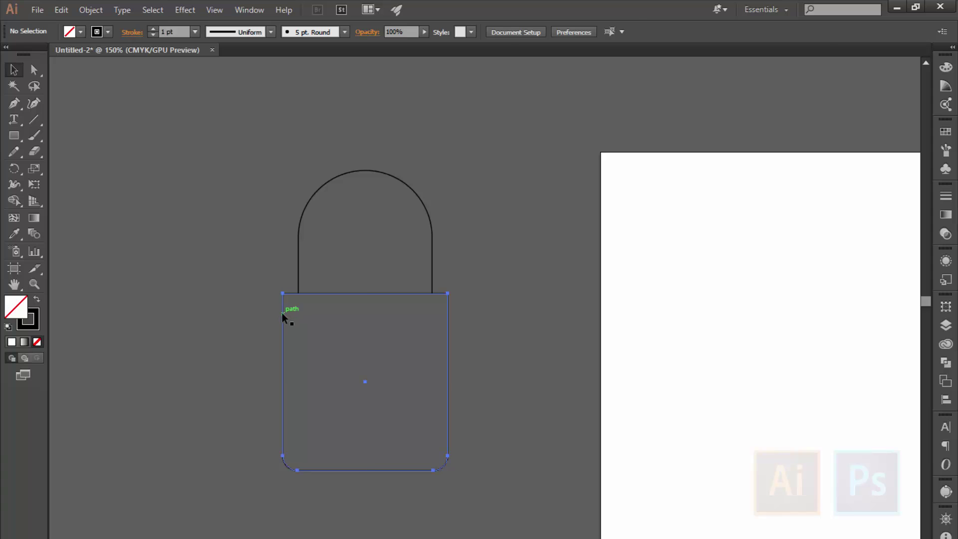
left_click_drag(365, 294, 360, 332)
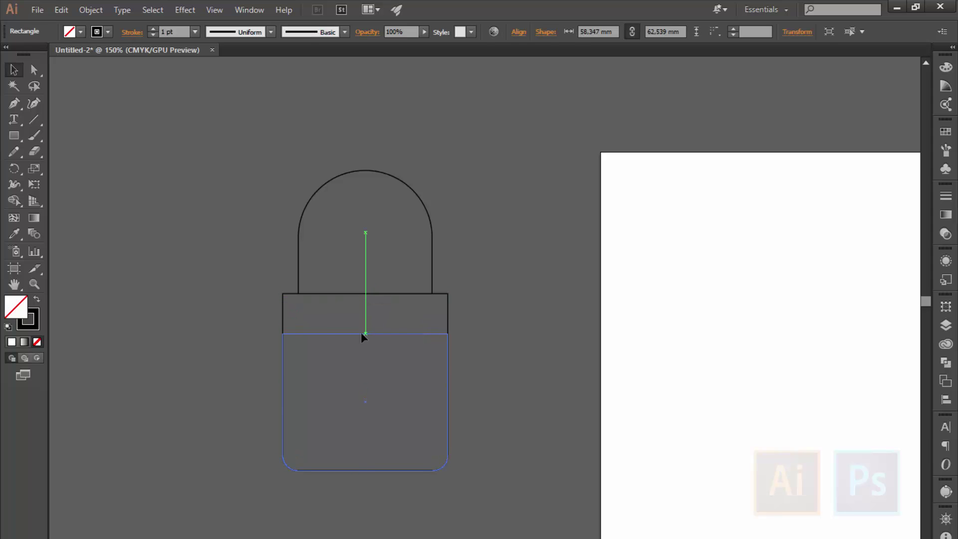
left_click_drag(352, 297, 357, 332)
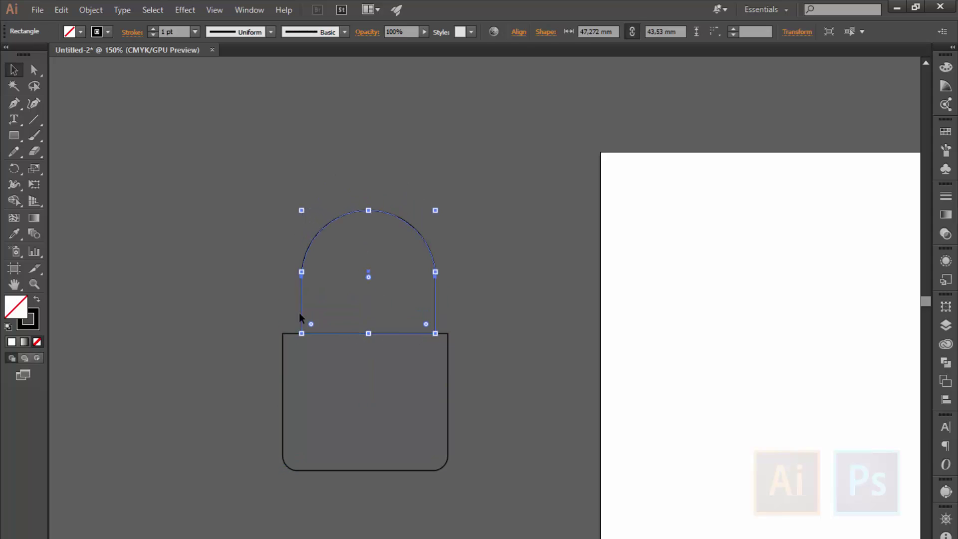
left_click(260, 352)
left_click_drag(540, 397, 540, 398)
left_click(565, 34)
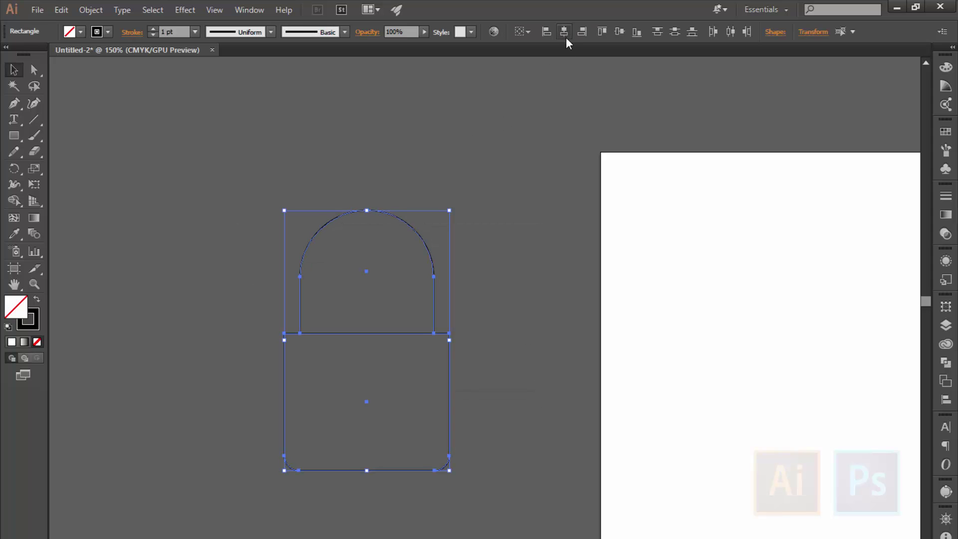
left_click(503, 352)
left_click(13, 136)
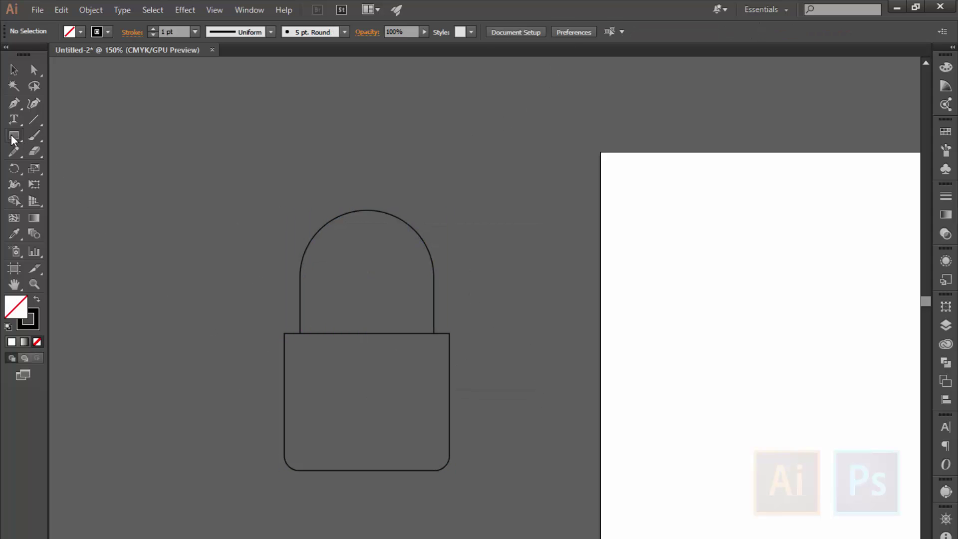
- Draw a small circle for the keyhole and reposition it
left_click_drag(13, 136, 55, 169)
left_click_drag(117, 191, 145, 218)
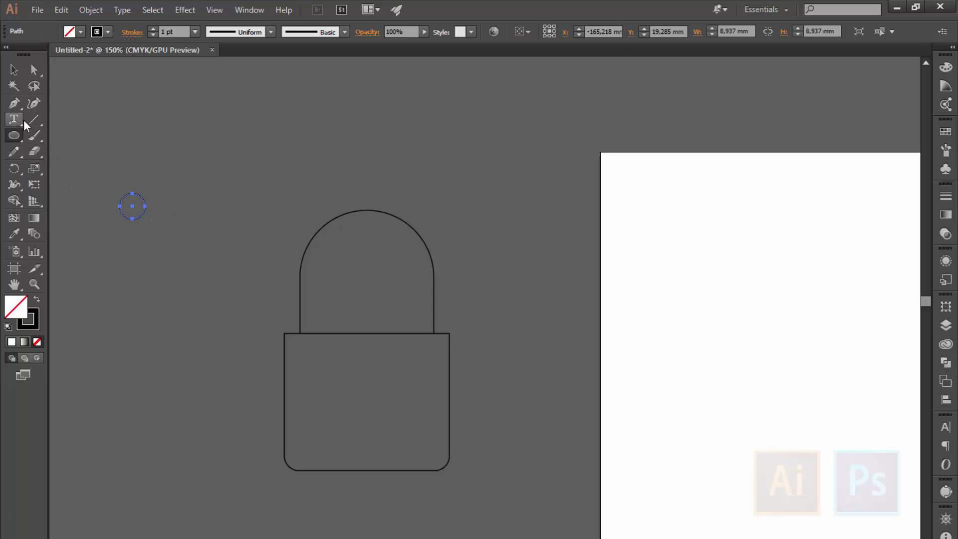
key("v")
left_click(143, 235)
left_click(86, 219)
mouse_move(213, 235)
left_mouse_down()
mouse_move(268, 235)
mouse_move(237, 258)
left_mouse_up()
- Add a vertical line under the circle and group the circle and line into a keyhole
left_click(33, 119)
left_click(34, 85)
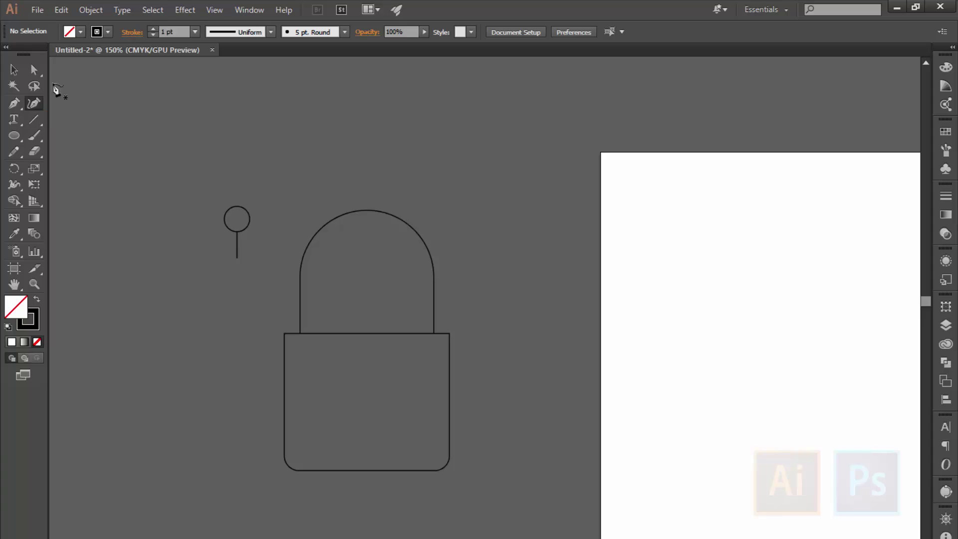
left_click(13, 71)
left_click_drag(196, 187, 246, 255)
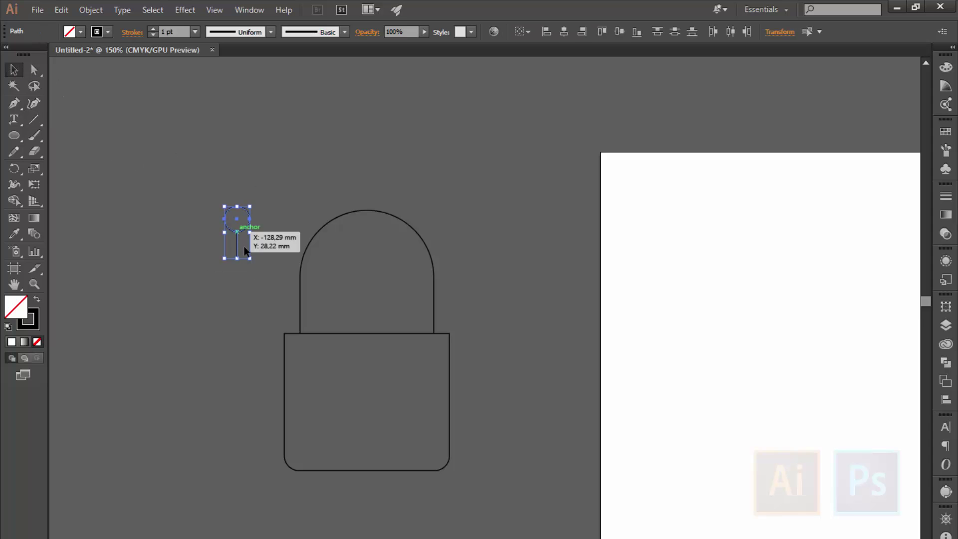
right_click(236, 230)
left_click(221, 280)
- Group the dome with the body, move the keyhole into the body, and group everything
left_click_drag(348, 291, 423, 416)
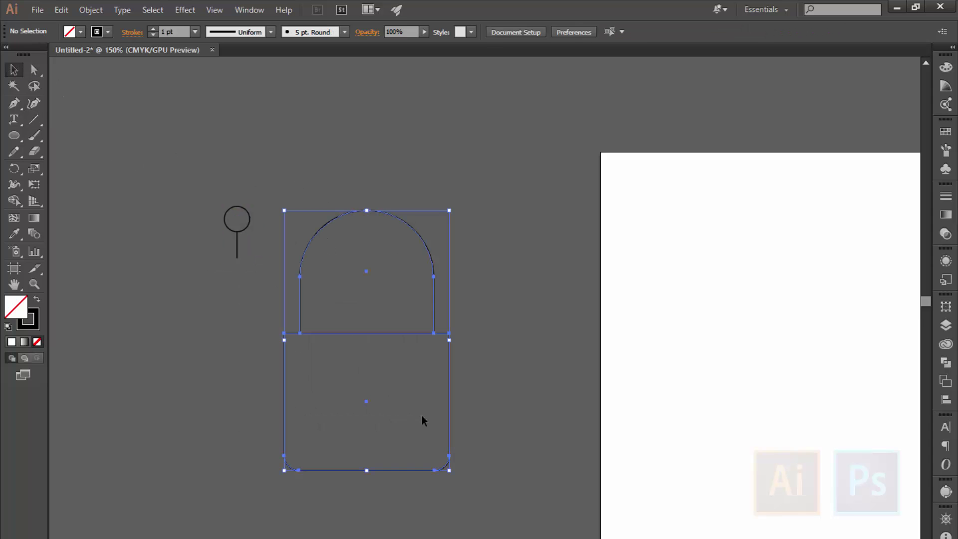
right_click(399, 406)
left_click(456, 283)
left_click(234, 294)
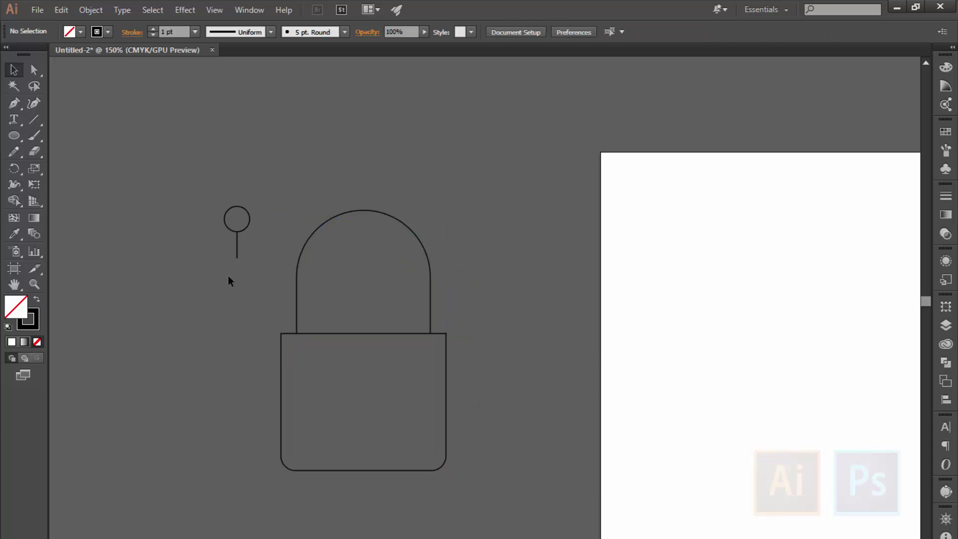
left_click_drag(238, 256, 363, 408)
left_click_drag(208, 237, 452, 421)
key("ctrl+g")
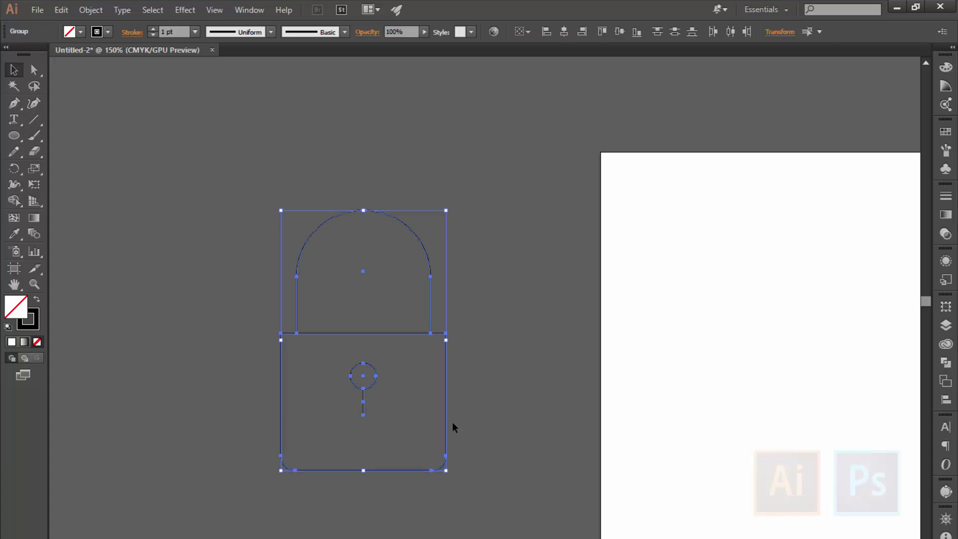
- Move the padlock to the upper left and duplicate it to its right
right_click(317, 274)
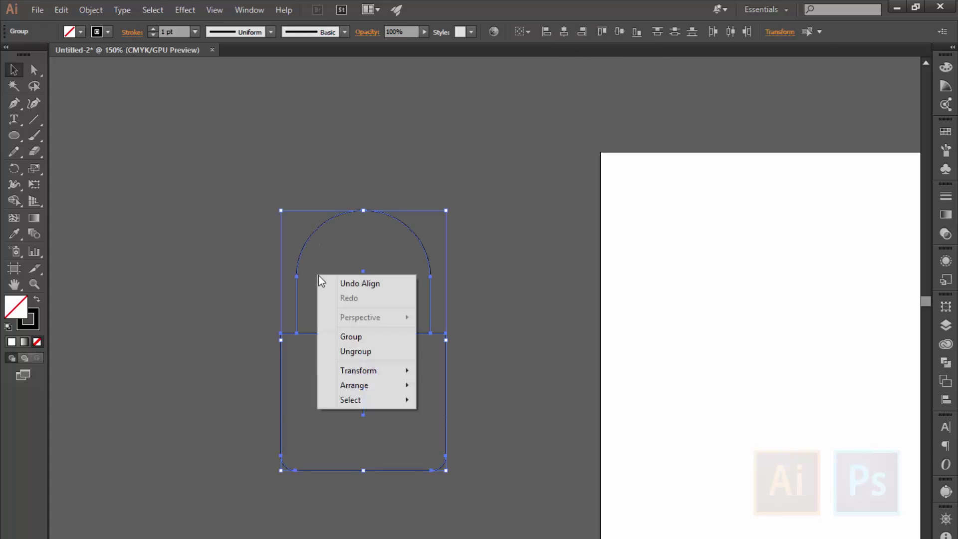
left_click(340, 340)
left_click(262, 331)
key("ctrl+minus")
key("ctrl+minus")
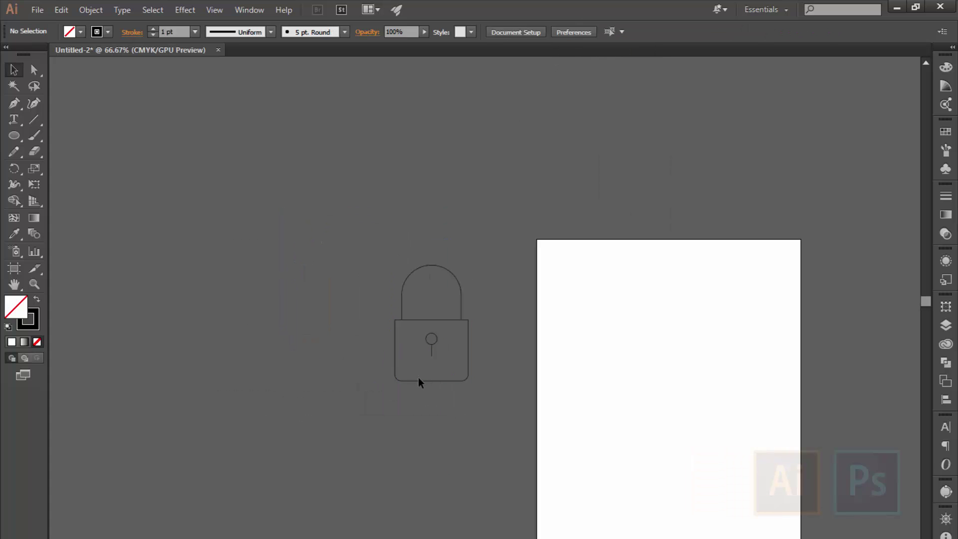
mouse_move(418, 377)
left_mouse_down()
mouse_move(130, 222)
mouse_move(448, 238)
left_mouse_up()
left_click(167, 330)
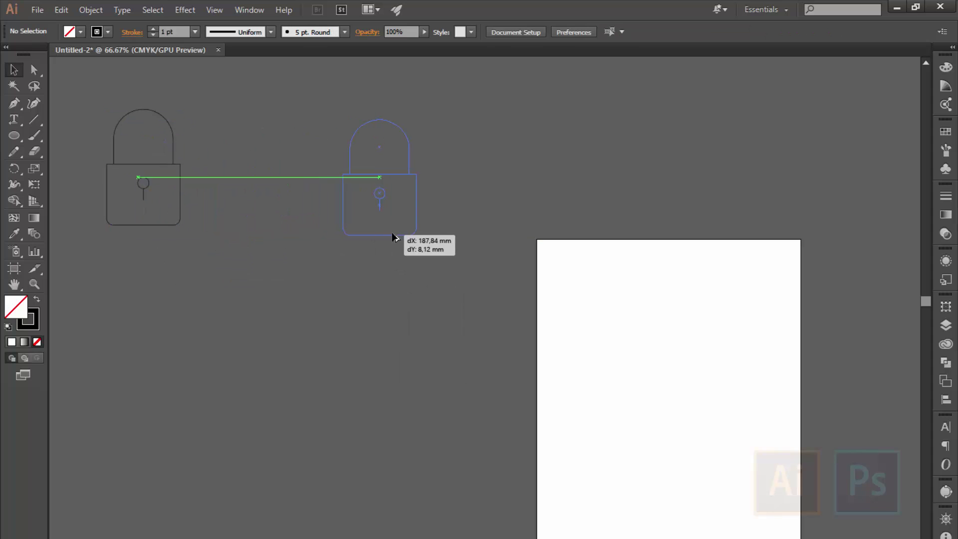
- Move the copied padlock down and to the left
left_click(406, 288)
left_click_drag(331, 370, 381, 379)
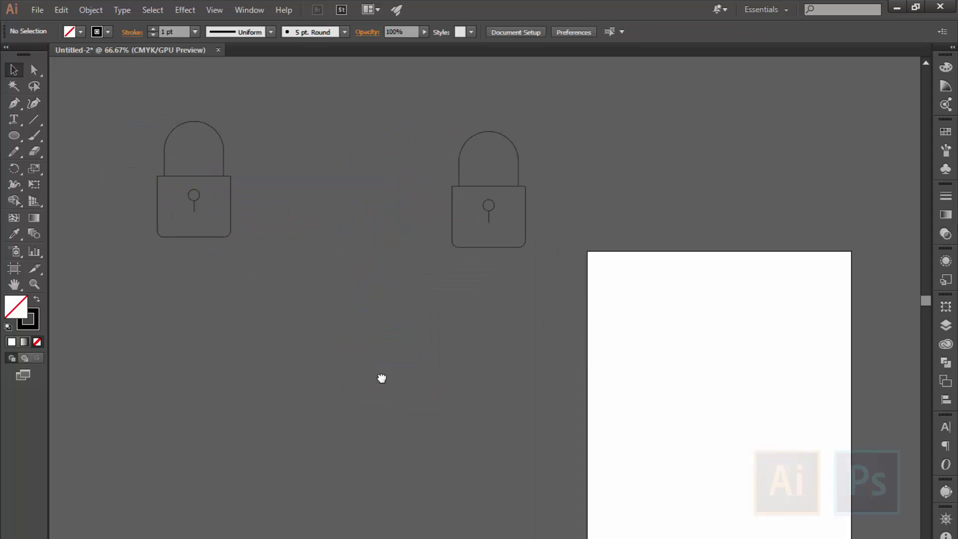
key("ctrl+plus")
mouse_move(306, 382)
left_mouse_down()
mouse_move(374, 444)
mouse_move(339, 378)
left_mouse_up()
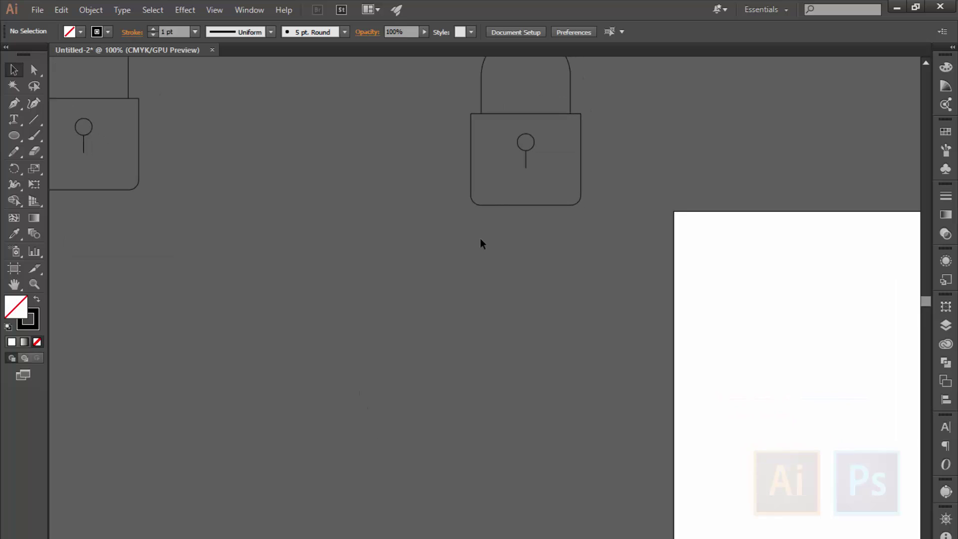
left_click_drag(477, 255, 261, 430)
left_click(191, 281)
- Draw a small circle head and a larger circle below it for the shoulders
key("l")
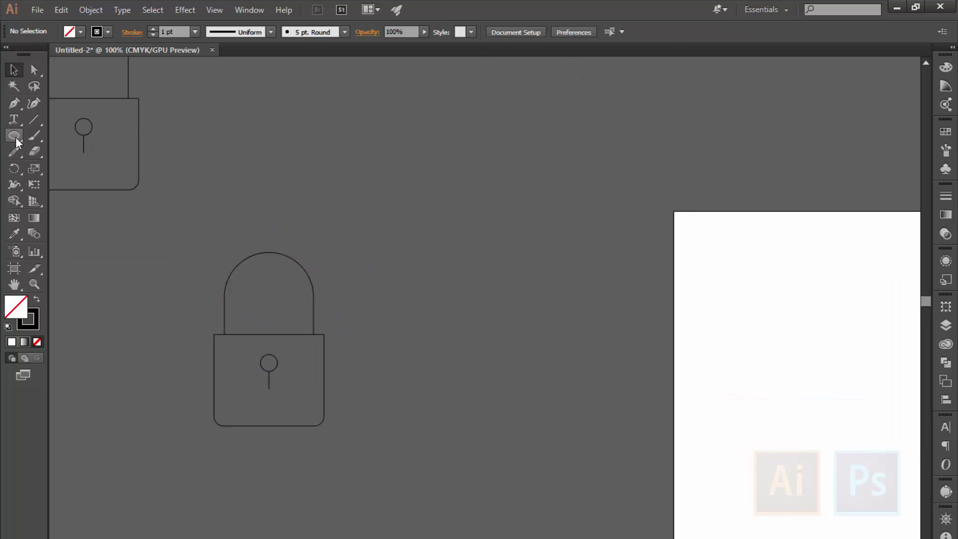
left_click_drag(434, 297, 469, 334)
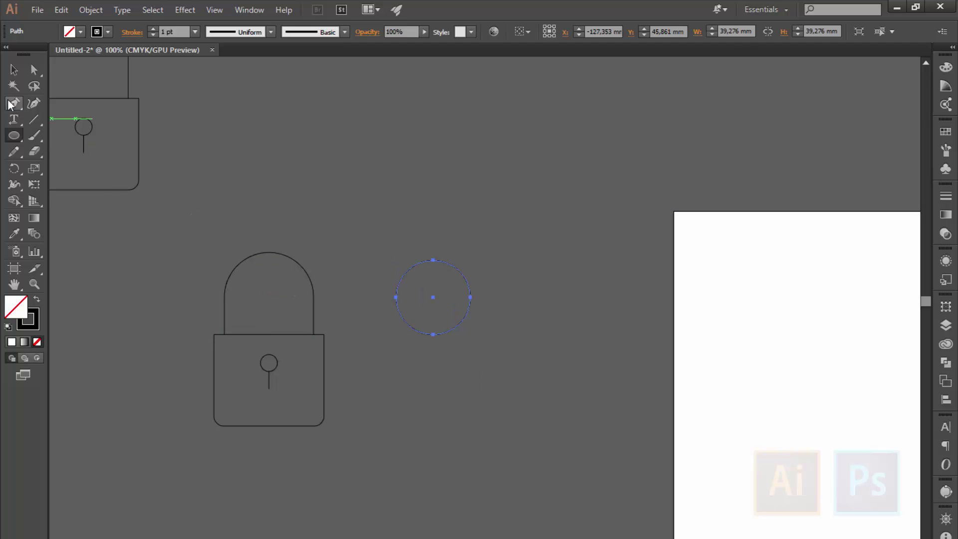
left_click(14, 70)
left_click(469, 322)
mouse_move(449, 331)
left_mouse_down()
mouse_move(448, 316)
mouse_move(448, 332)
mouse_move(466, 330)
mouse_move(445, 394)
mouse_move(511, 428)
left_mouse_up()
left_click(452, 348)
left_click(510, 427)
left_click_drag(451, 434, 451, 477)
left_click(520, 402)
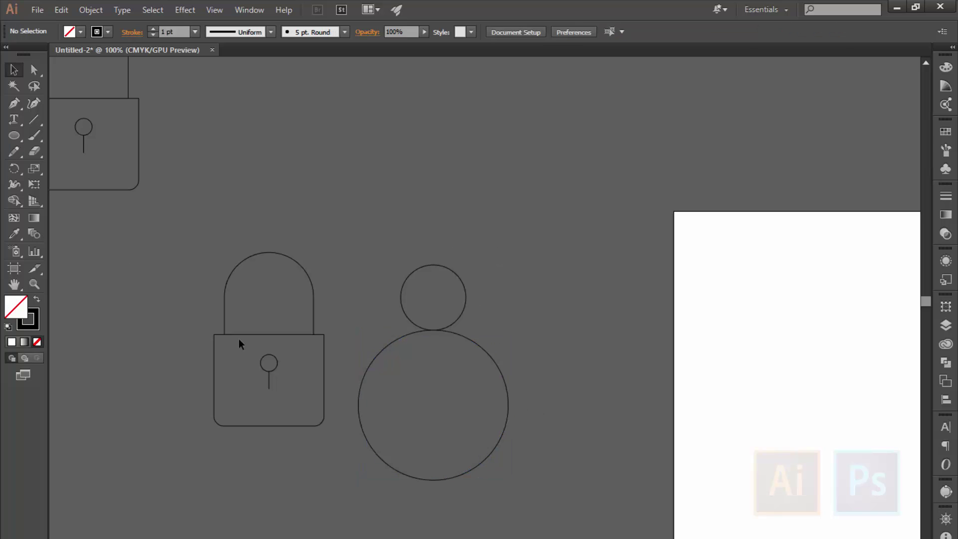
left_click(374, 363)
- Cut the large circle at its left and right anchors with Scissors and delete the lower half
left_click_drag(35, 152, 67, 170)
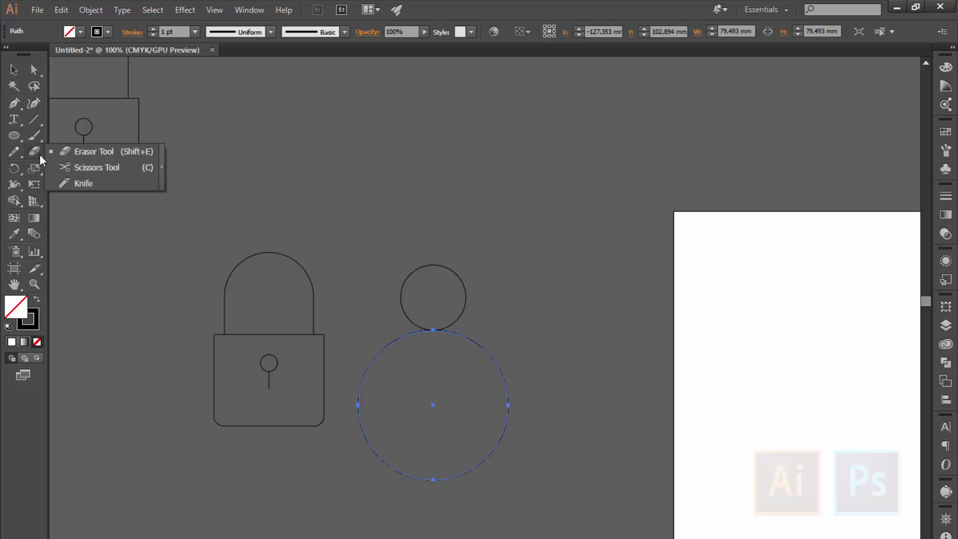
left_click(358, 404)
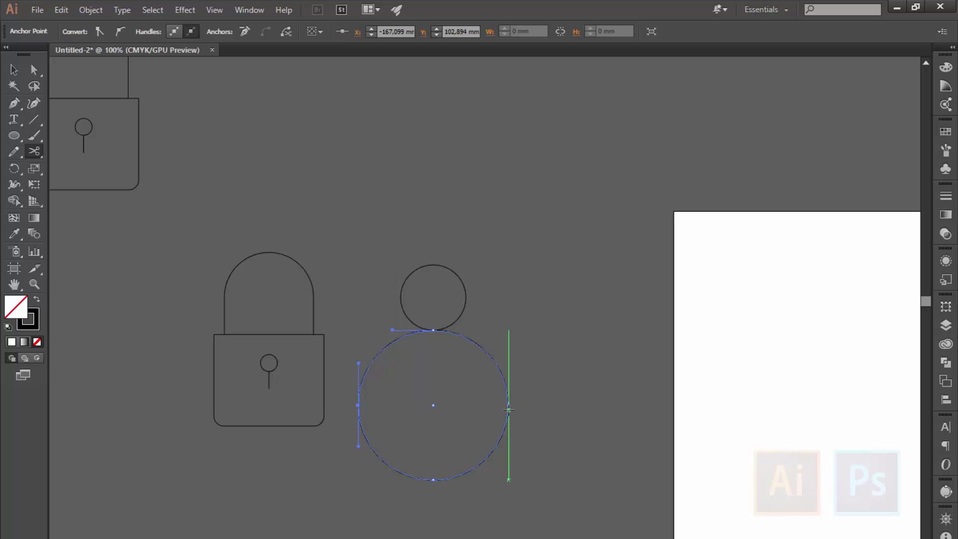
left_click(508, 405)
left_click(14, 70)
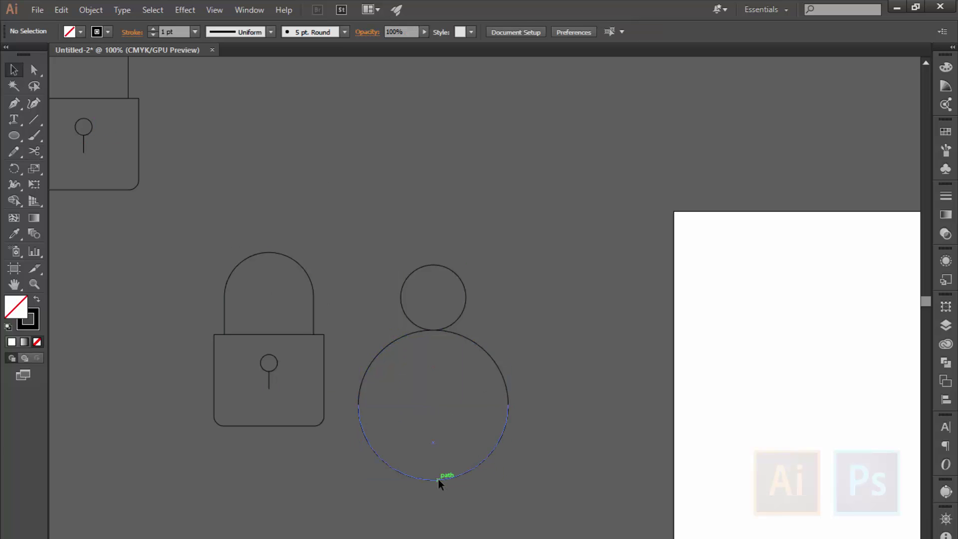
left_click_drag(439, 480, 566, 217)
key("Delete")
scroll(474, 348, "up", 1)
scroll(539, 389, "up", 2)
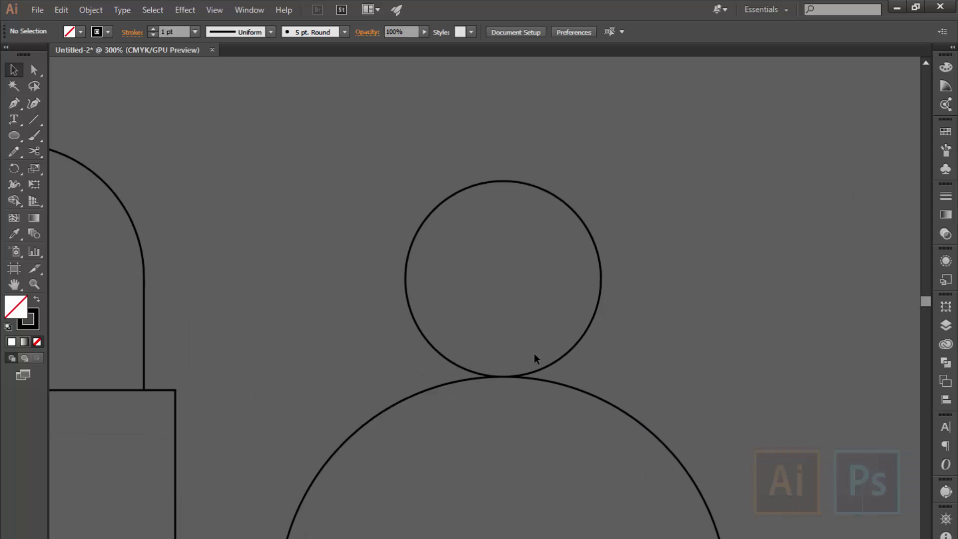
scroll(537, 364, "down", 1)
scroll(540, 370, "down", 3)
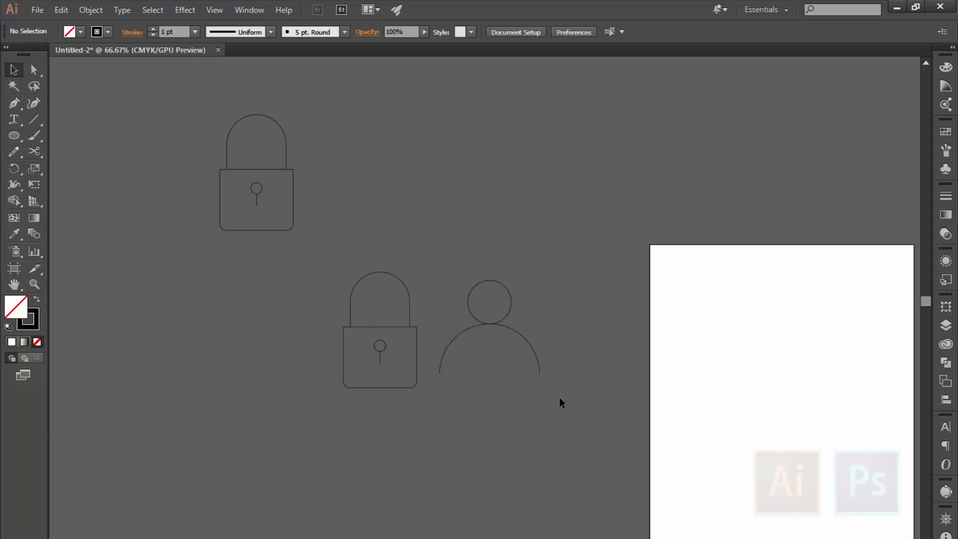
- Delete the leftover rectangle and copy the person icon beside the top padlock
left_click(469, 378)
right_click(497, 356)
left_click(537, 419)
left_click_drag(535, 355, 430, 210)
left_click(534, 385)
left_click_drag(541, 369, 428, 372)
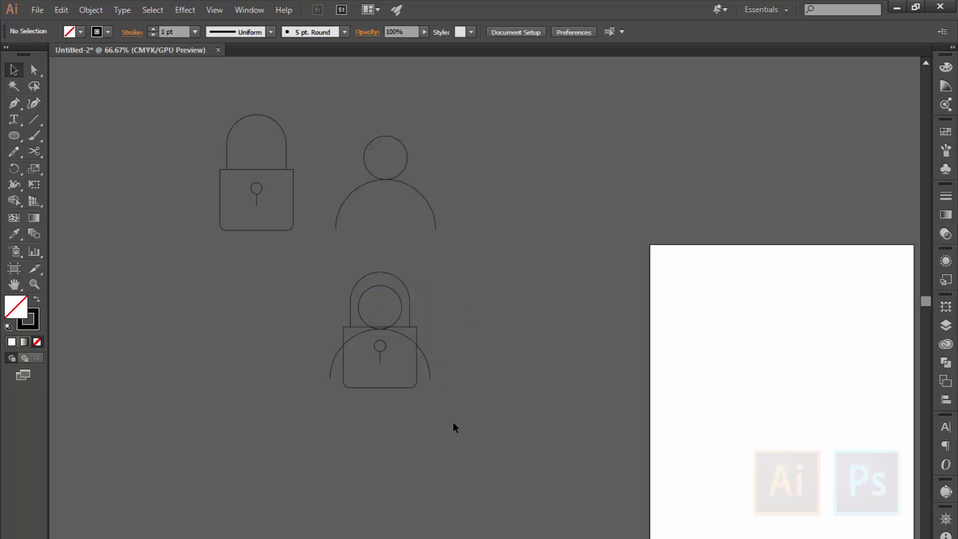
- Expand the person and padlock fills and strokes and set the outline weight to 3 pt
left_click_drag(453, 422, 325, 276)
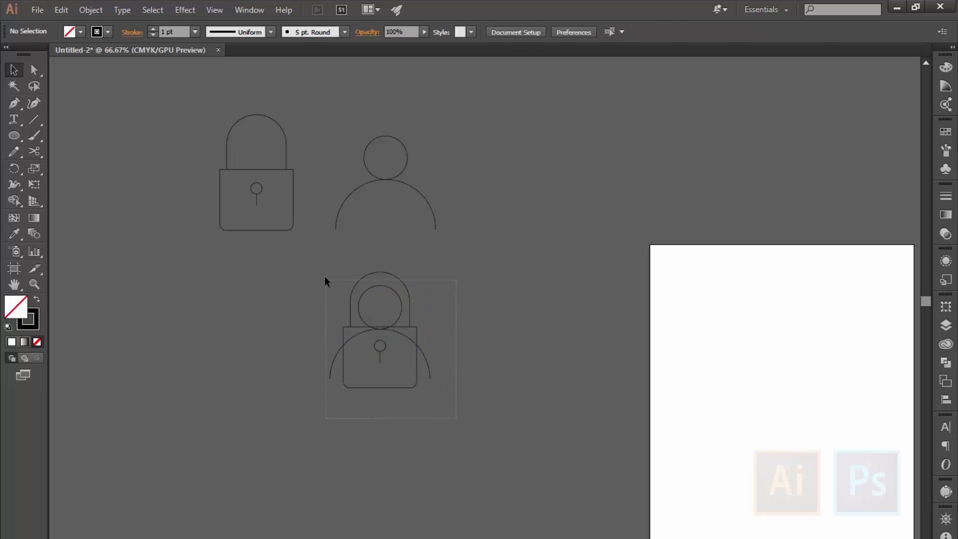
left_click(95, 13)
left_click(113, 154)
left_click(418, 361)
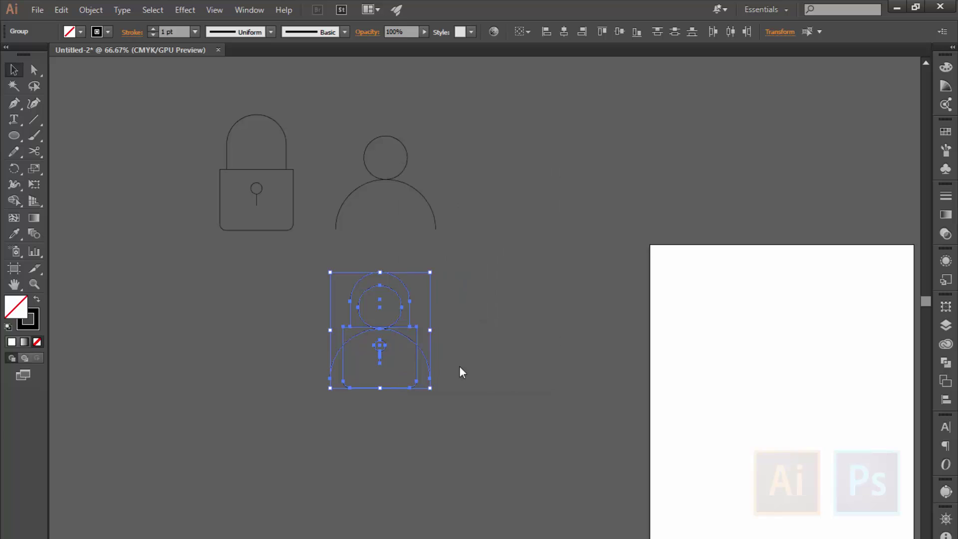
left_click(151, 29)
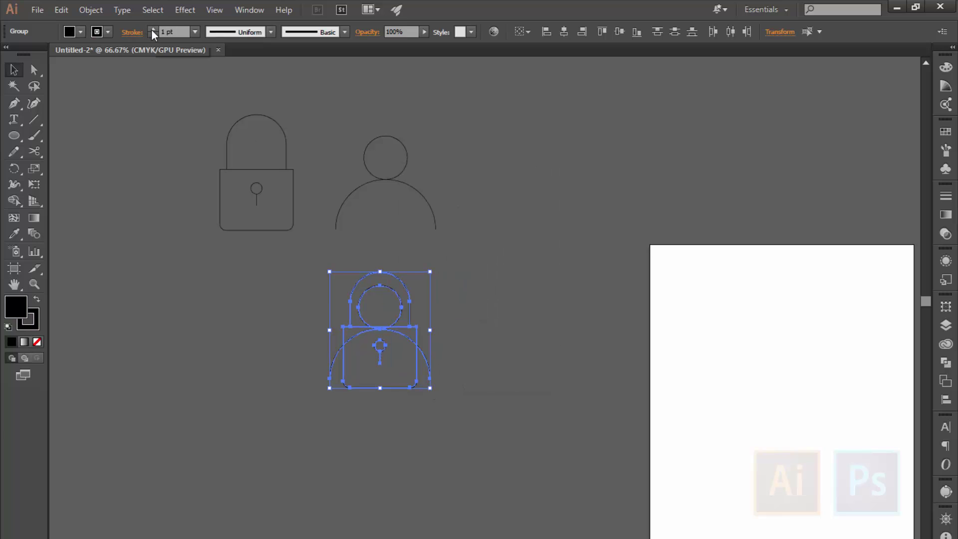
left_click(151, 29)
- Scale the icon group down and set the person icon beside the lock
left_click(301, 358)
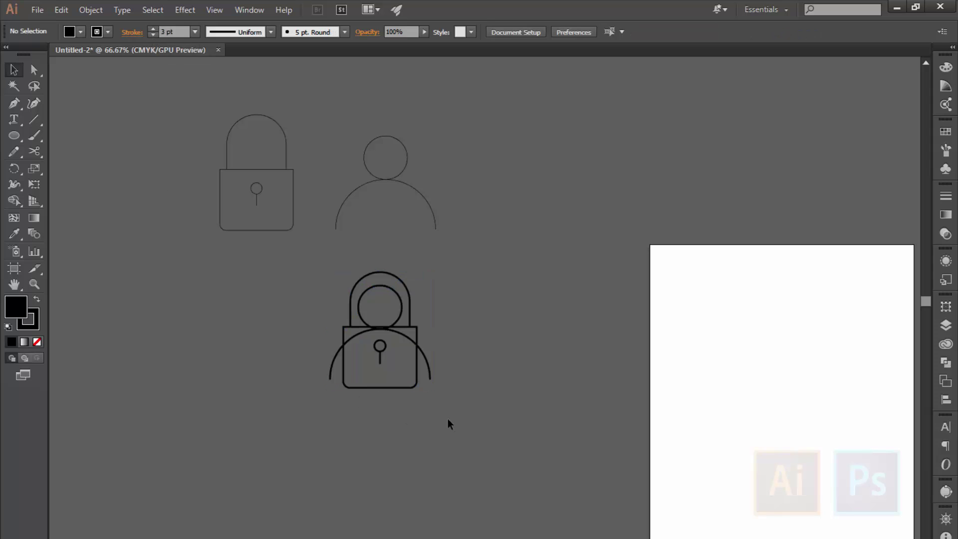
left_click_drag(447, 419, 316, 285)
left_click_drag(429, 388, 402, 355)
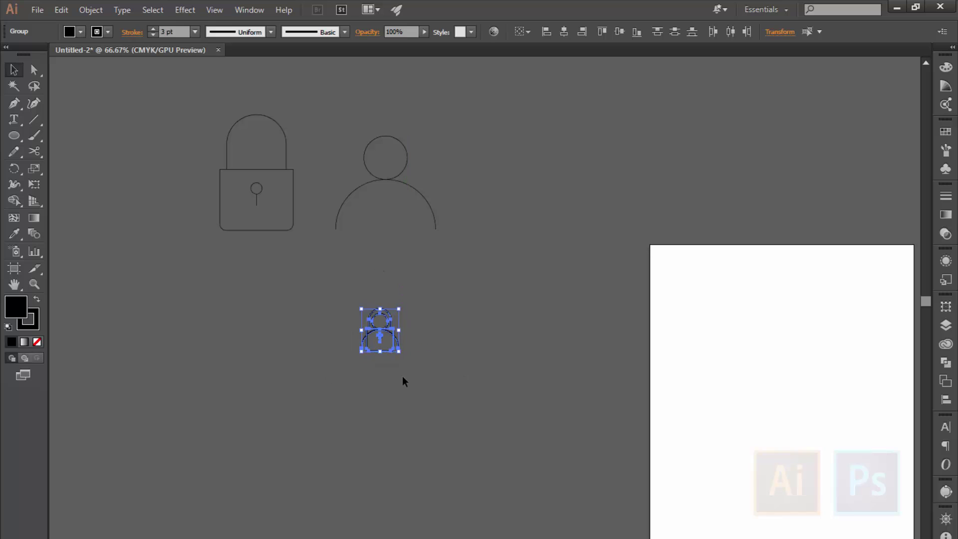
left_click(403, 391)
key("ctrl+plus")
key("ctrl+plus")
left_click_drag(401, 394, 440, 332)
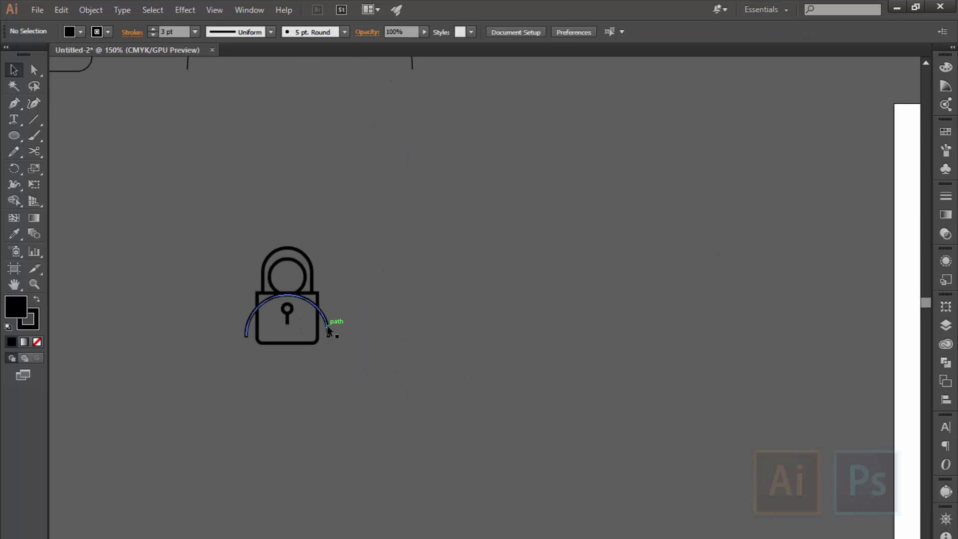
left_click_drag(327, 327, 433, 331)
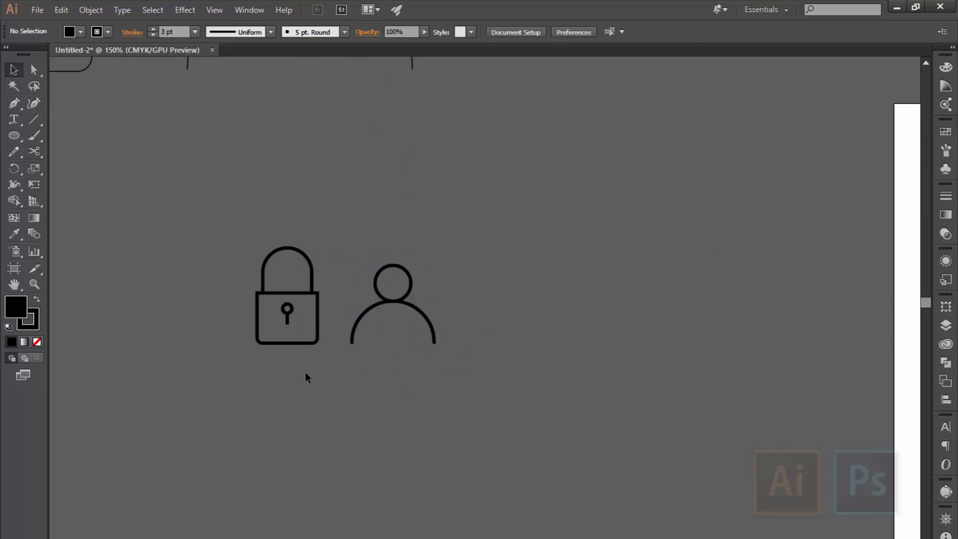
left_click_drag(305, 372, 280, 319)
mouse_move(367, 265)
left_mouse_down()
mouse_move(472, 294)
mouse_move(438, 372)
left_mouse_up()
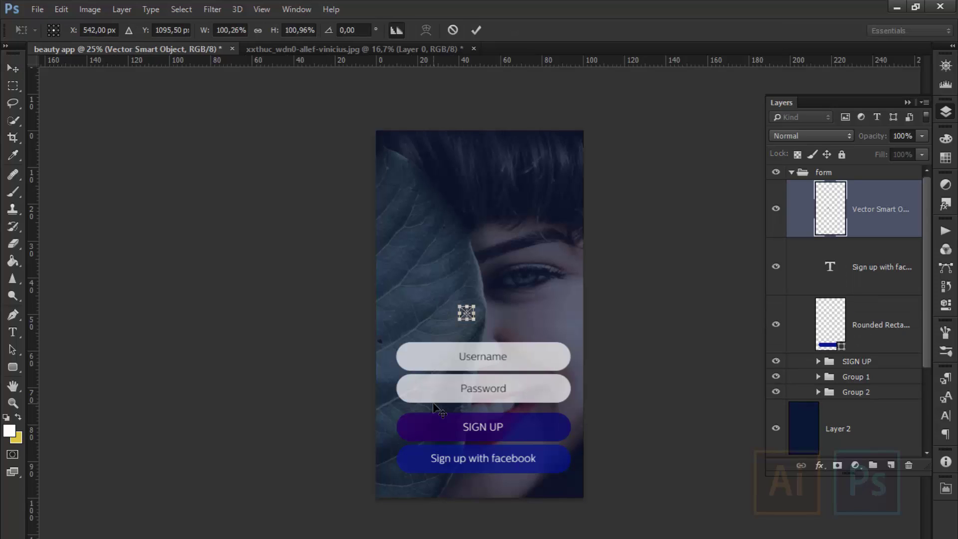
- Place the person icon and move it to the left end of the Username field
key("ctrl+plus")
key("Return")
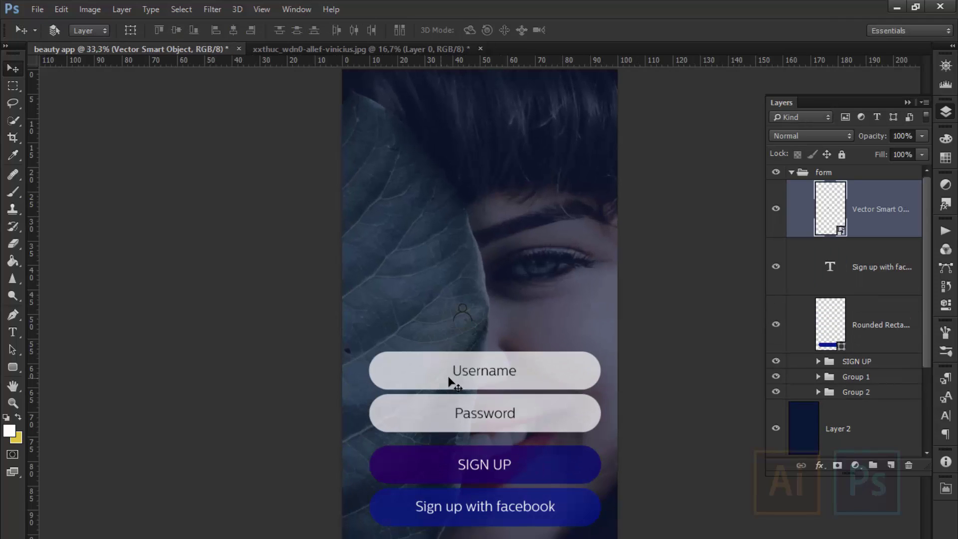
left_click_drag(471, 320, 399, 378)
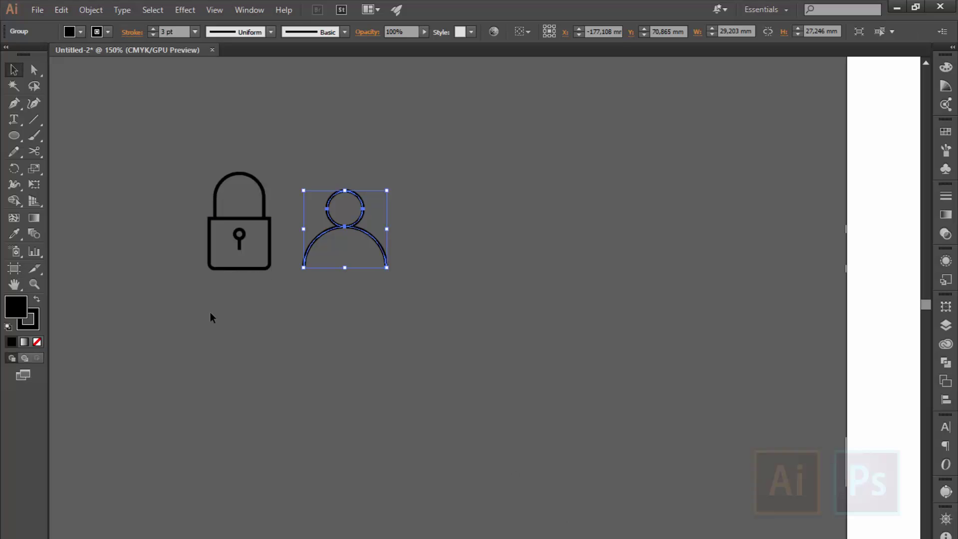
- Select the lock icon in Illustrator and copy it
left_click(232, 272)
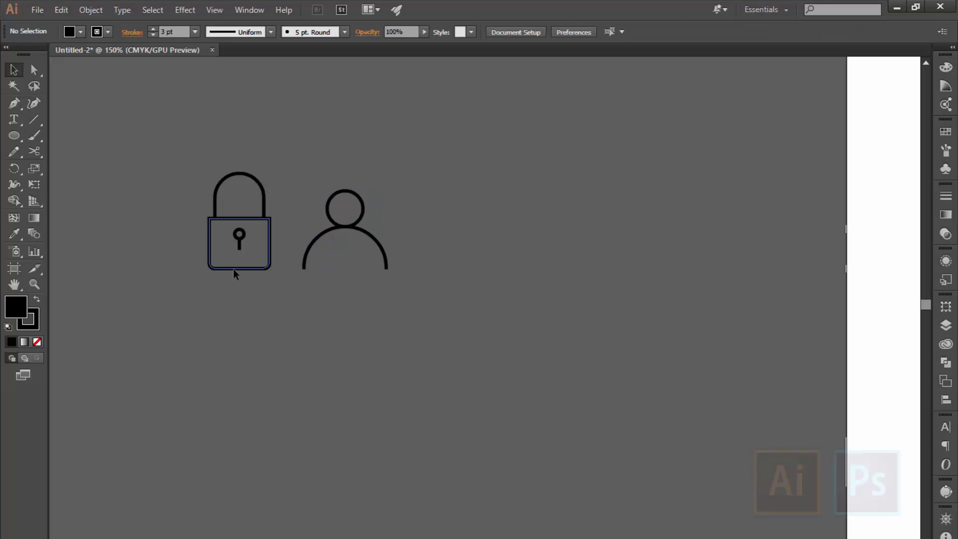
left_click(271, 295)
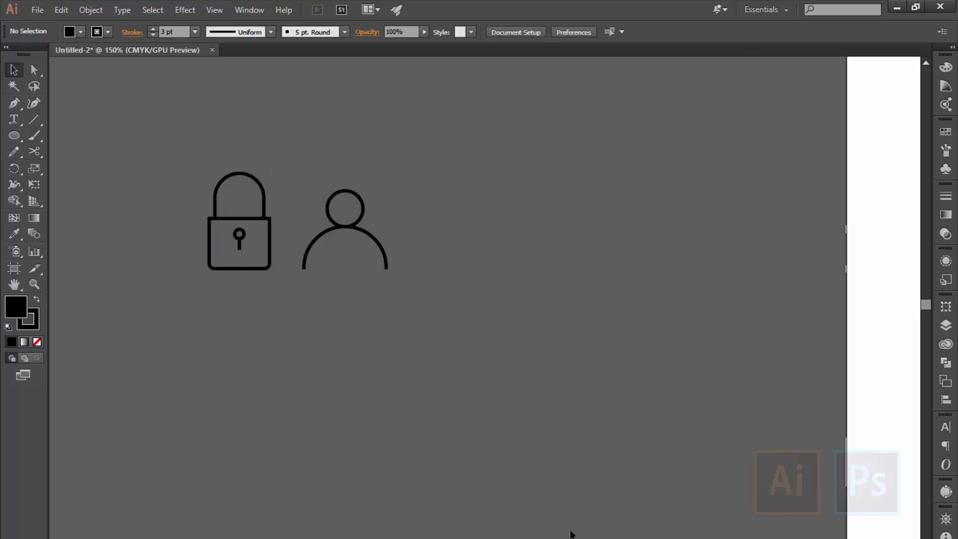
left_click(226, 268)
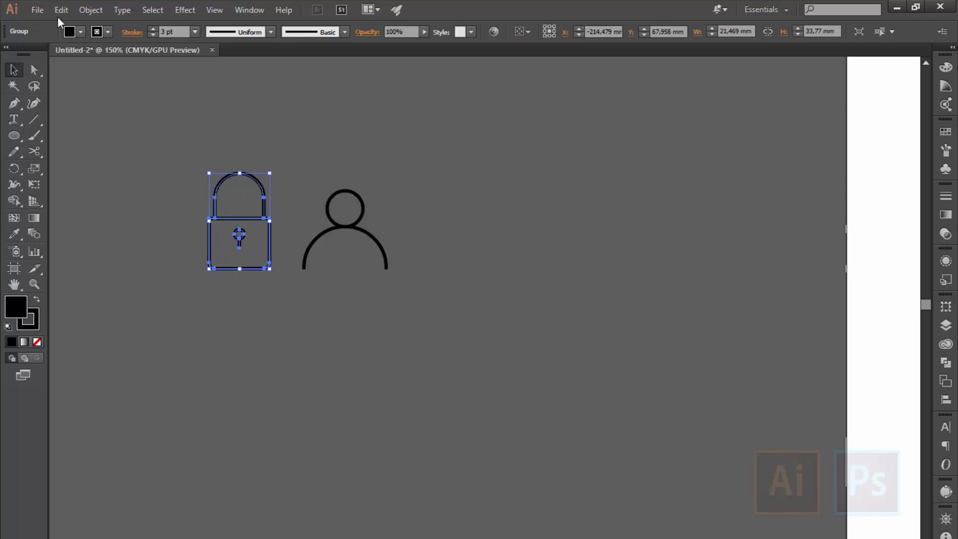
left_click(61, 10)
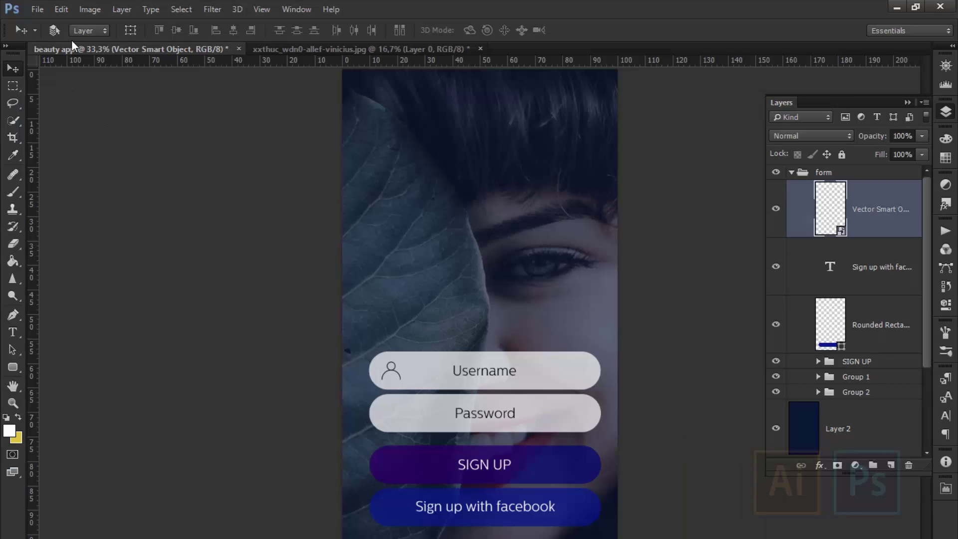
- Paste the lock as a Smart Object and move it into the Password field
left_click(61, 9)
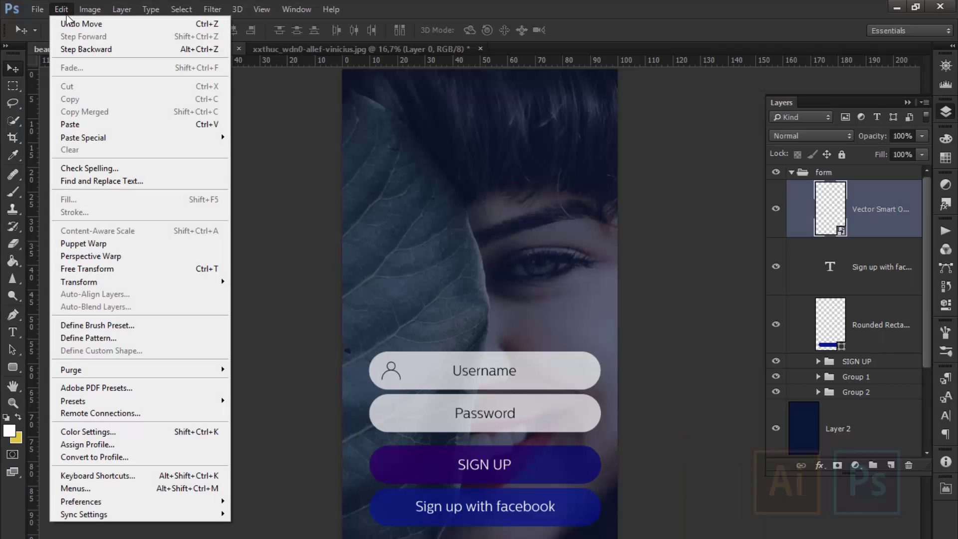
left_click(75, 122)
left_click(527, 187)
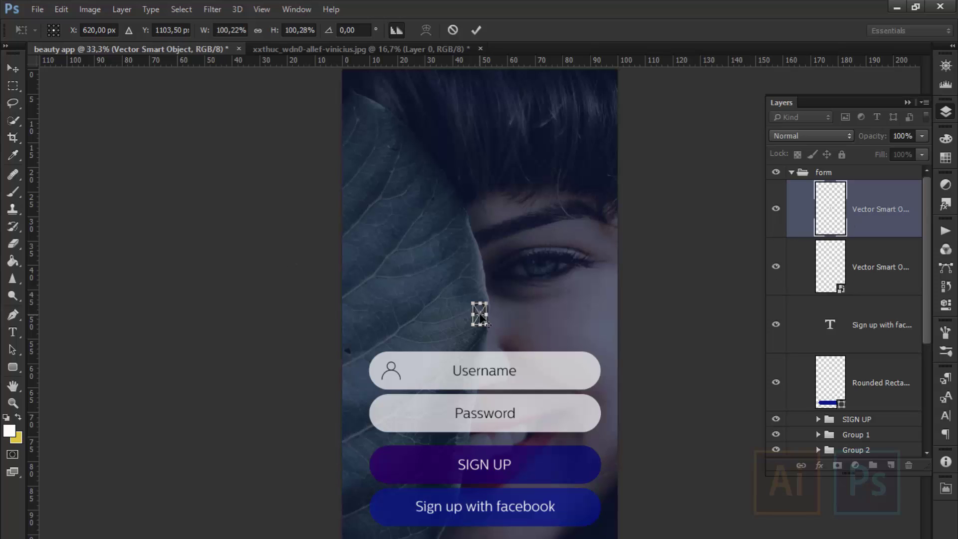
key("Return")
left_click_drag(478, 314, 391, 423)
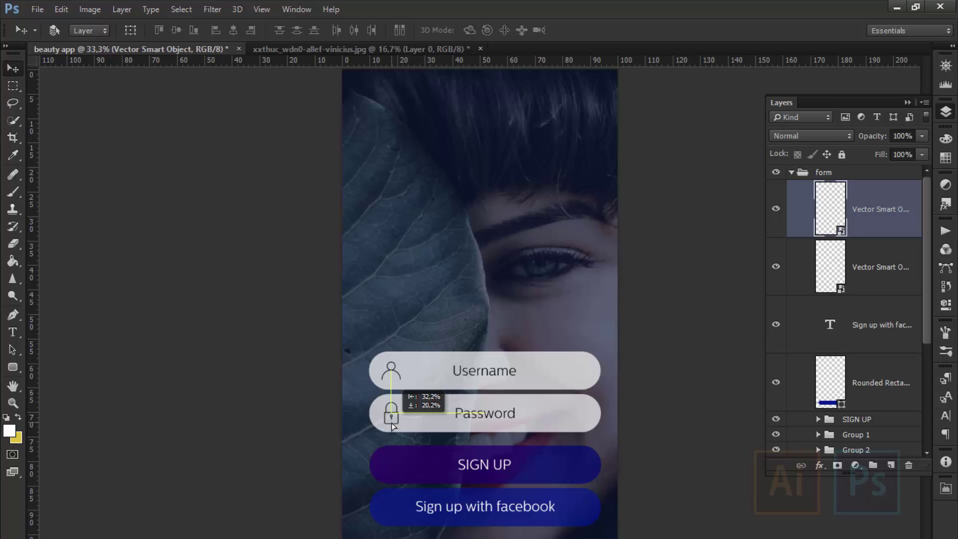
- Zoom in to inspect the field icons, then zoom back out to the whole phone layout
key("ctrl+plus")
key("ctrl+plus")
left_click_drag(285, 398, 307, 290)
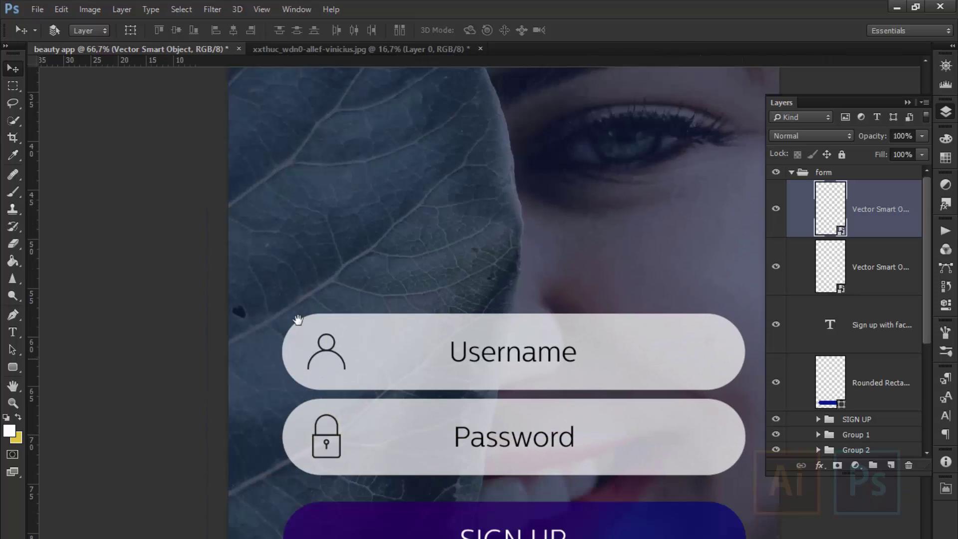
key("ctrl+plus")
scroll(346, 261, "down", 3)
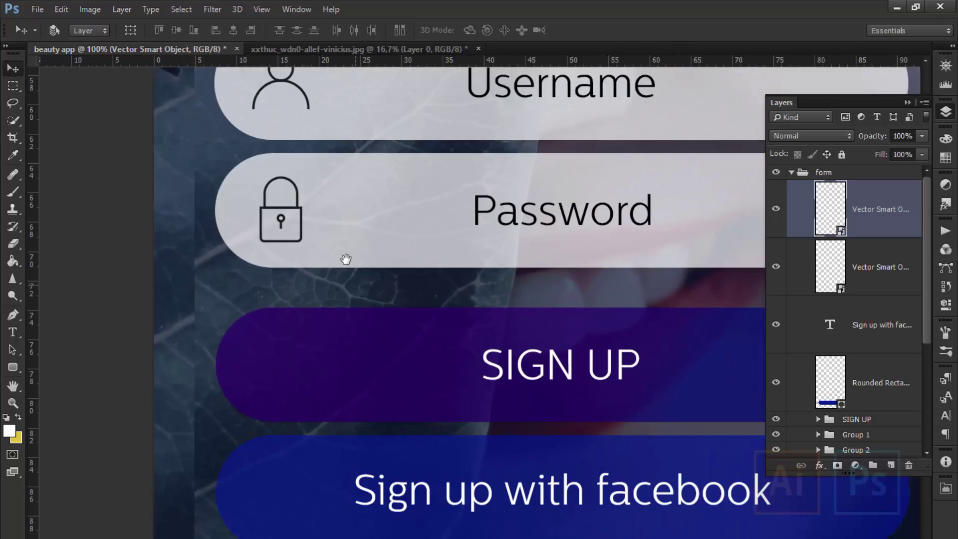
key("ctrl+r")
scroll(354, 310, "up", 5)
scroll(355, 309, "up", 3)
key("ctrl+r")
key("ctrl+minus")
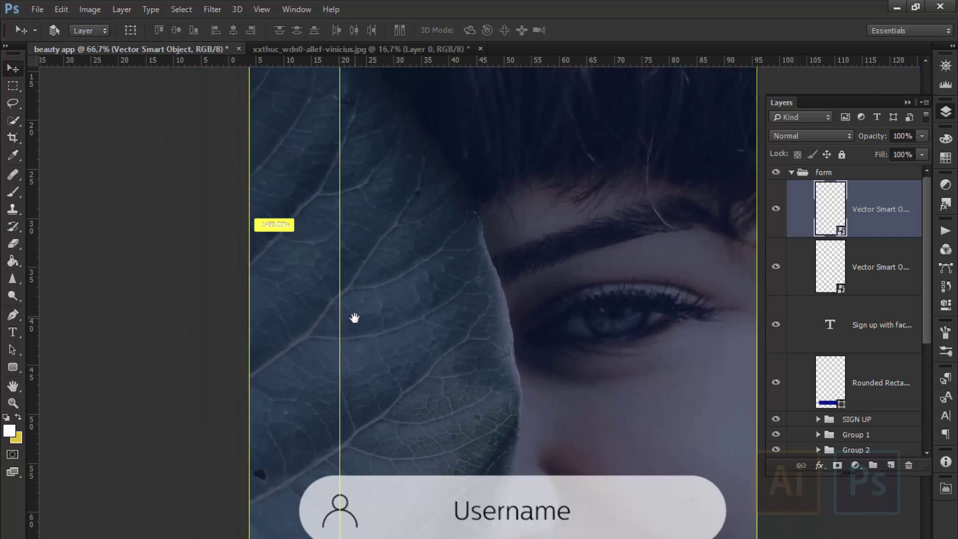
key("ctrl+minus")
key("ctrl+minus")
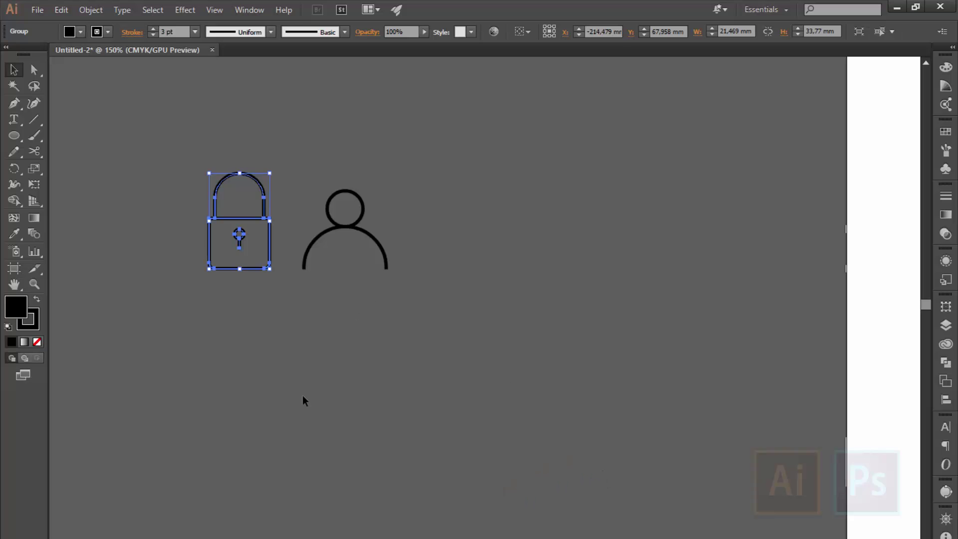
- Back in Illustrator, start a new text object on the canvas beside the icons
left_click(303, 396)
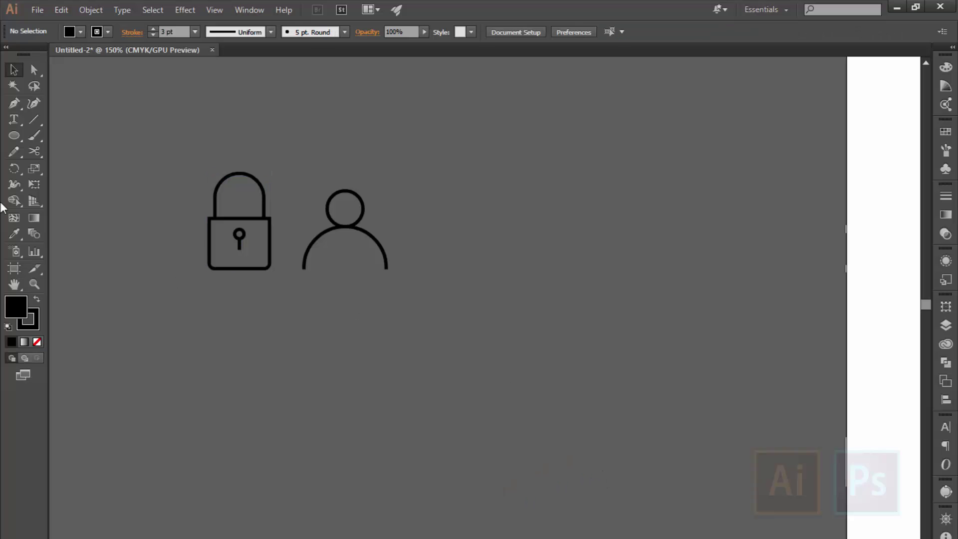
key("t")
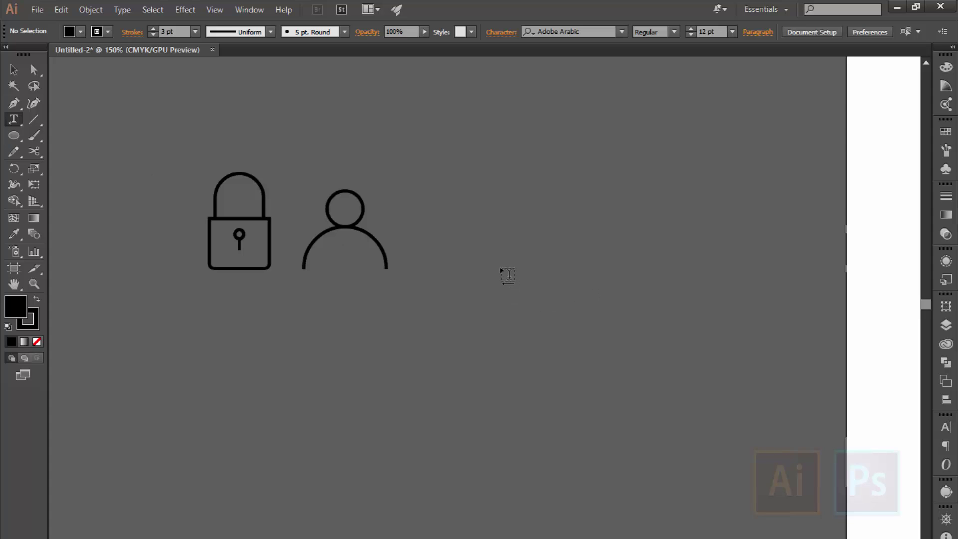
left_click(508, 275)
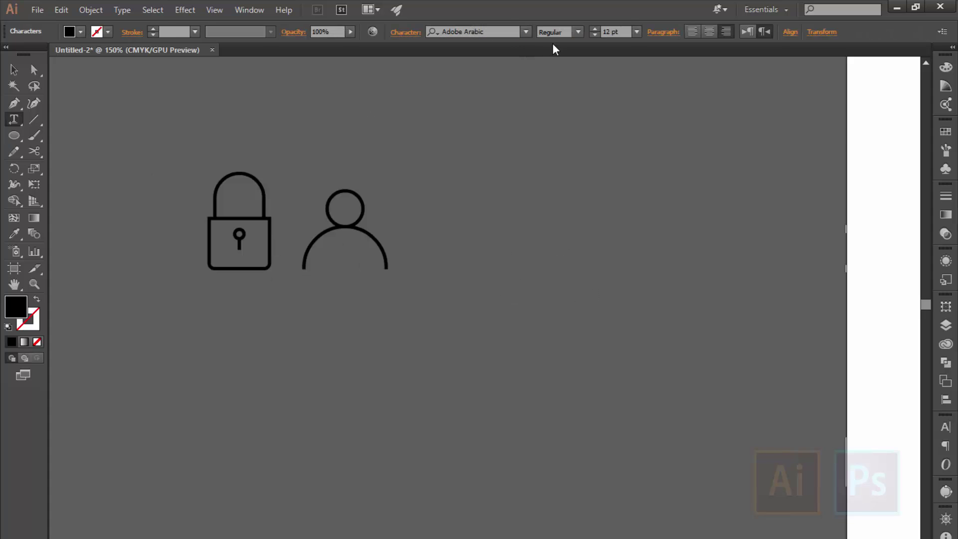
- Set the text font to CentraleSansCnd Extra Bold at 72 pt
left_click(499, 31)
type("c")
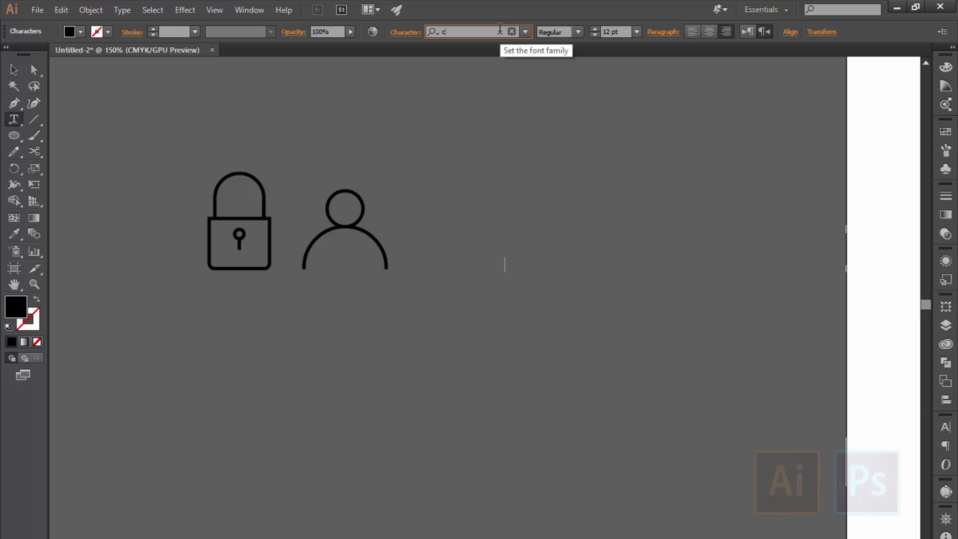
type("enter")
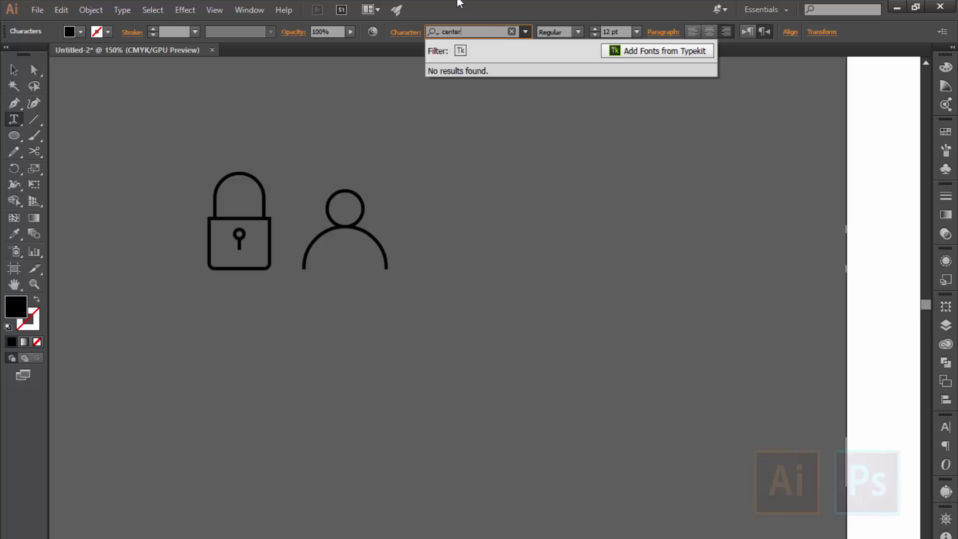
key("BackSpace")
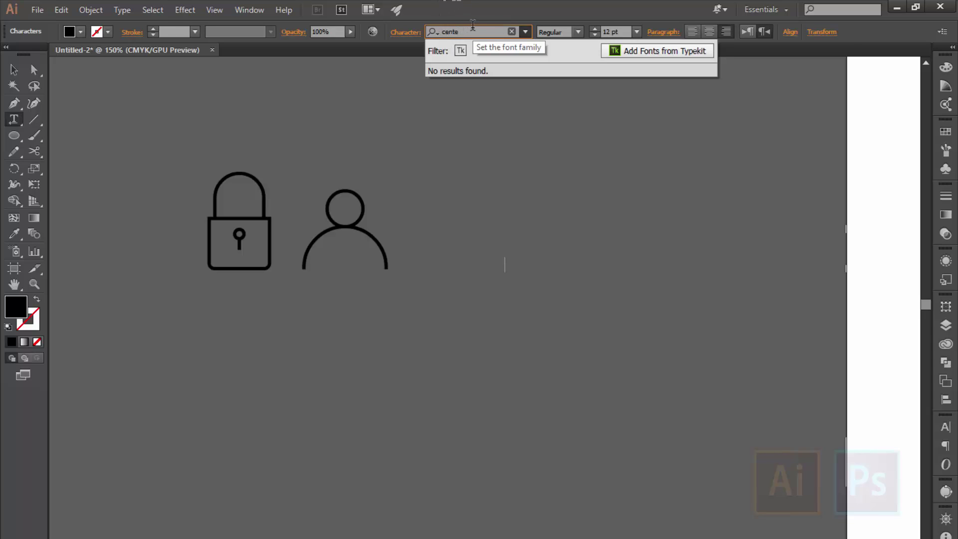
key("BackSpace")
left_click(498, 84)
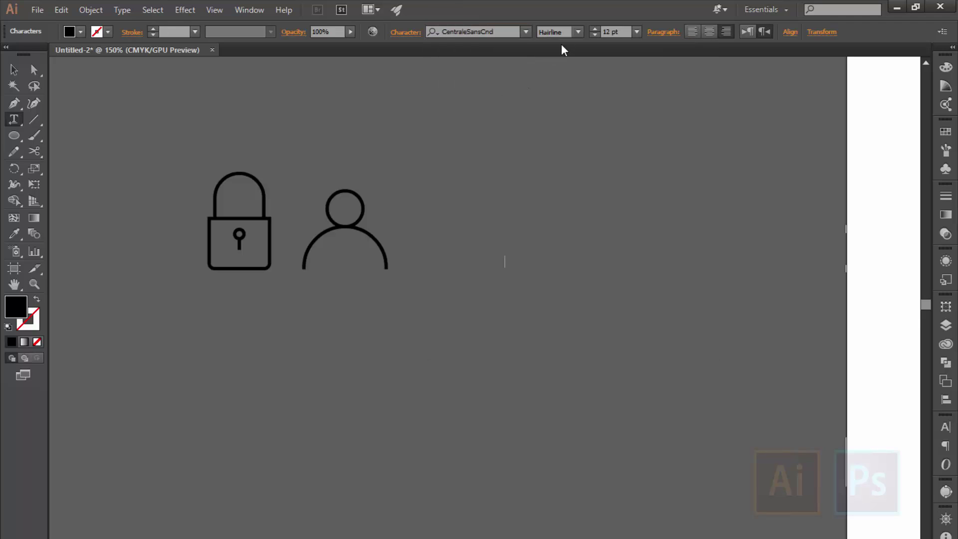
left_click(577, 33)
left_click(566, 163)
left_click(636, 32)
left_click(652, 270)
- Set the text fill to white and type a capital B
double_click(16, 306)
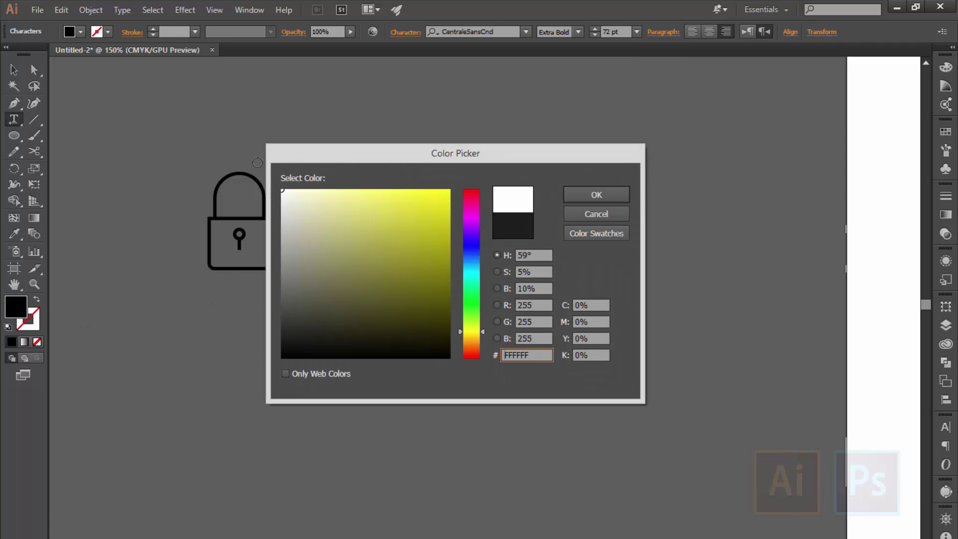
left_click(282, 190)
left_click(566, 197)
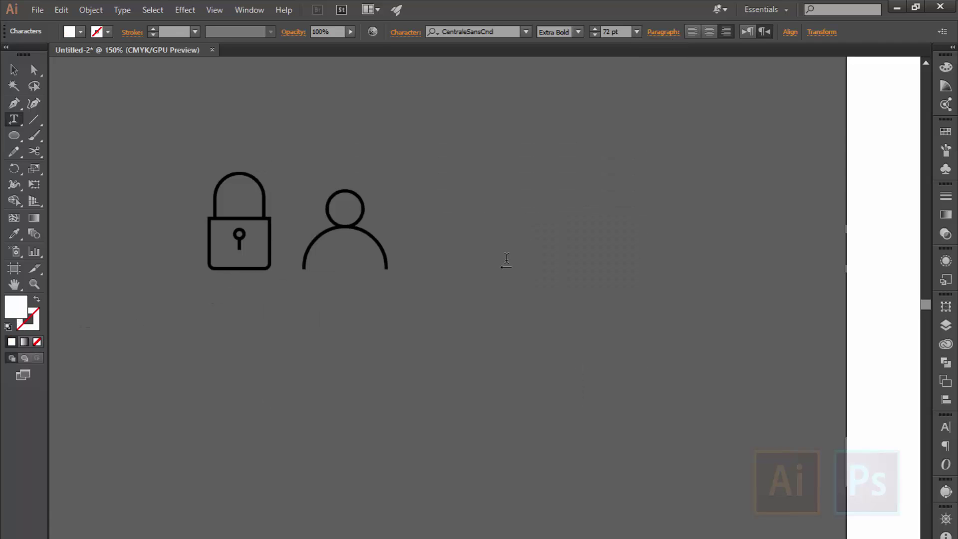
type("b")
key("BackSpace")
type("B")
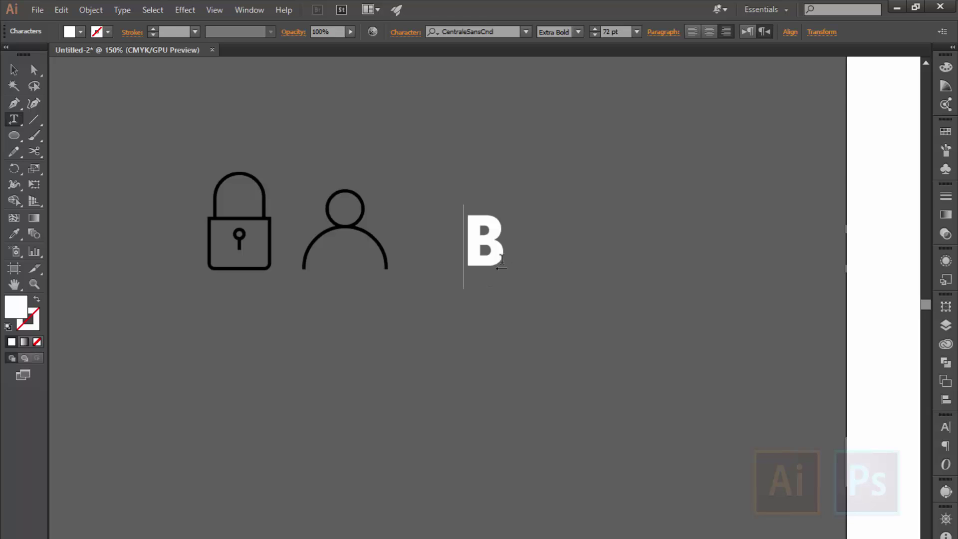
key("Escape")
- Move the B lower, duplicate it to the right, and make the copy Extra Light
left_click(409, 325)
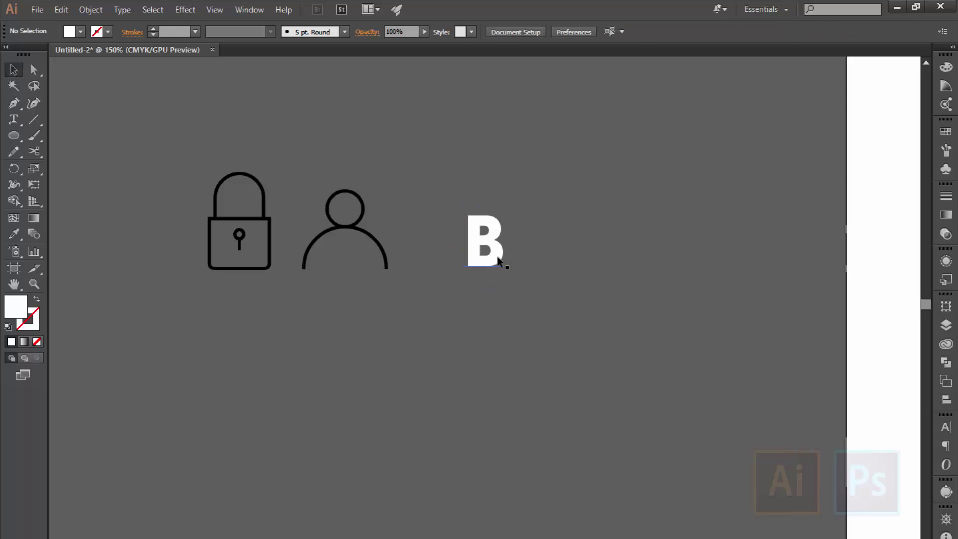
mouse_move(494, 250)
left_mouse_down()
mouse_move(499, 292)
mouse_move(522, 309)
left_mouse_up()
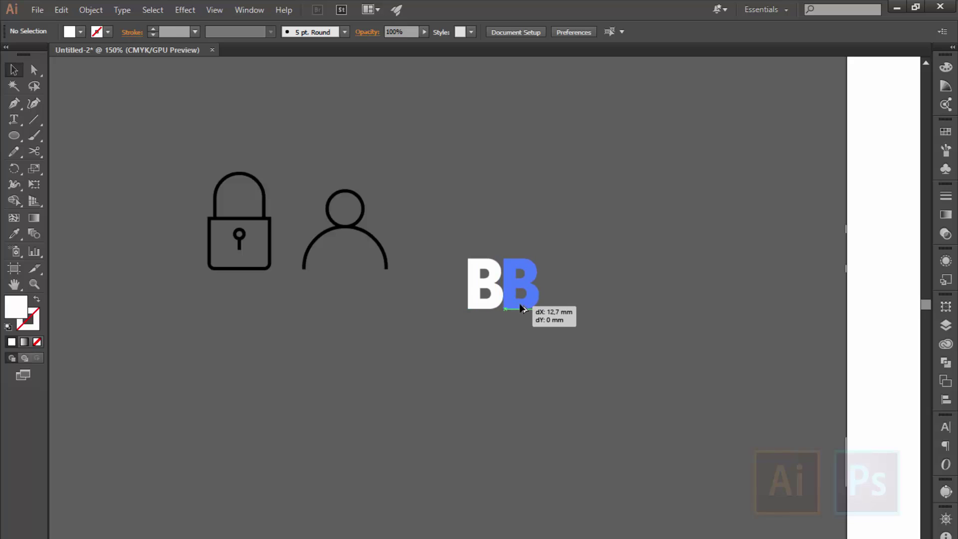
key("t")
double_click(522, 289)
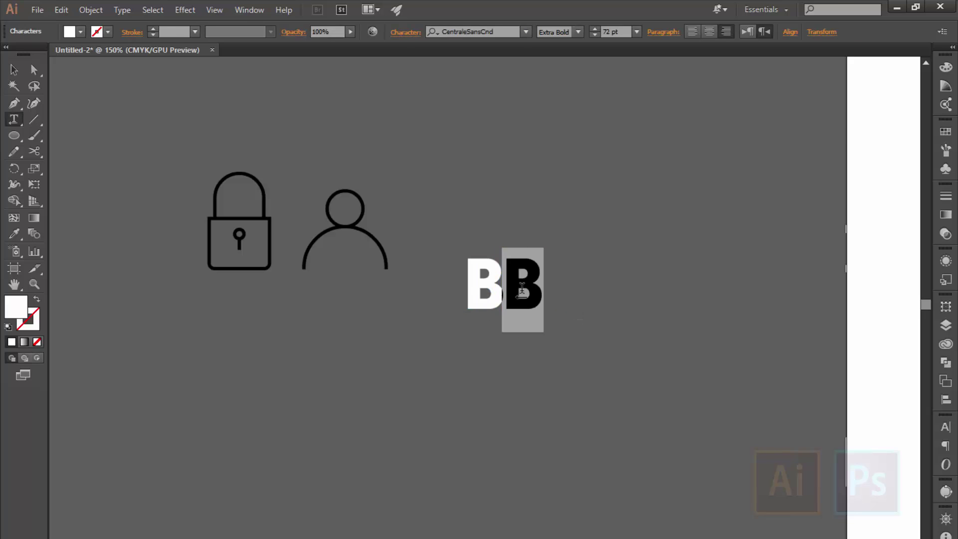
left_click(577, 32)
left_click(569, 92)
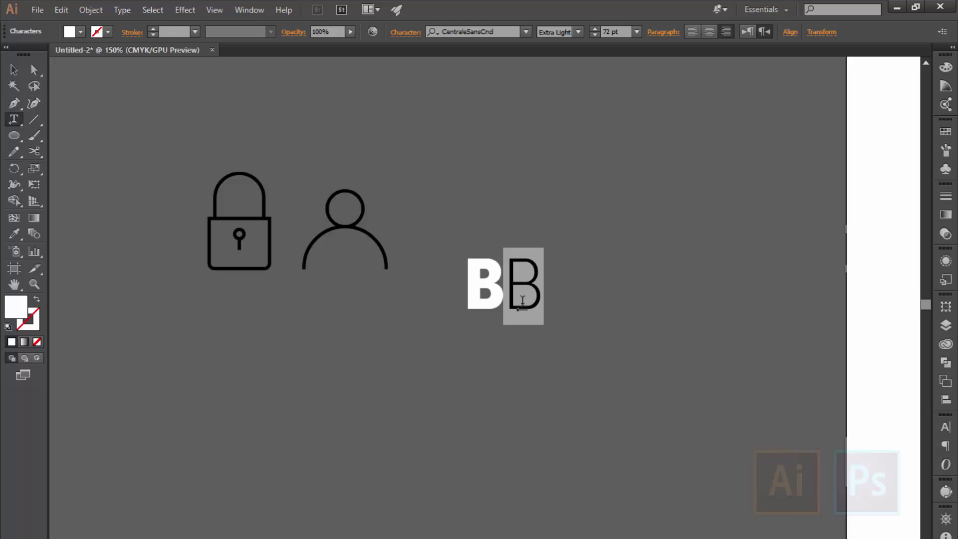
- Create the thin 'auty' text and move it beside the bold B
type("a")
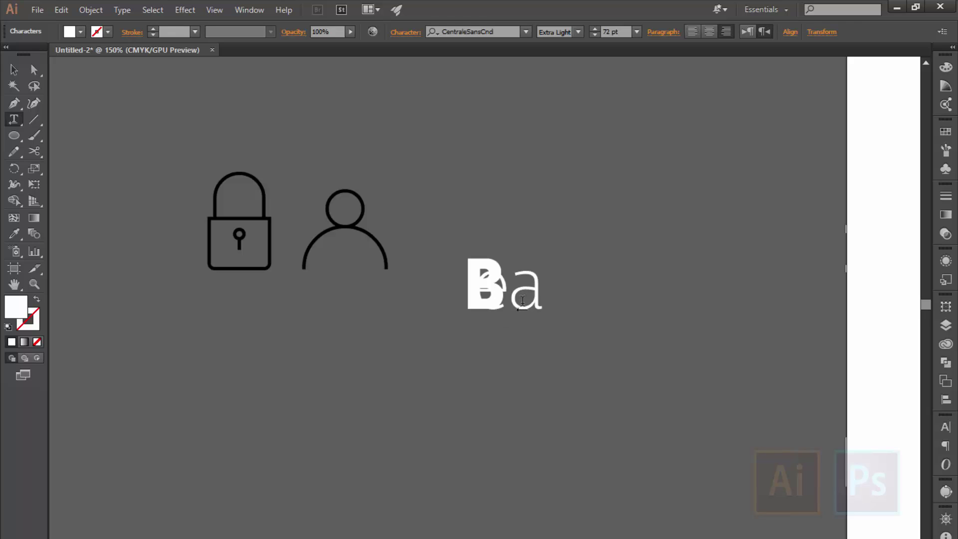
type("uty")
key("Escape")
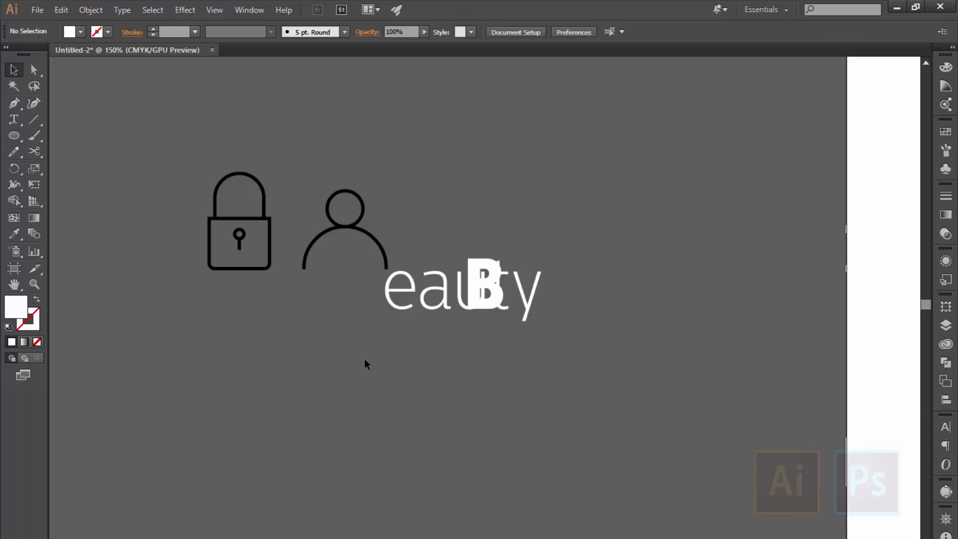
left_click_drag(522, 302, 601, 300)
left_click(543, 325)
- Reposition and nudge the eauty text right so it sits directly against the B
left_click(537, 325)
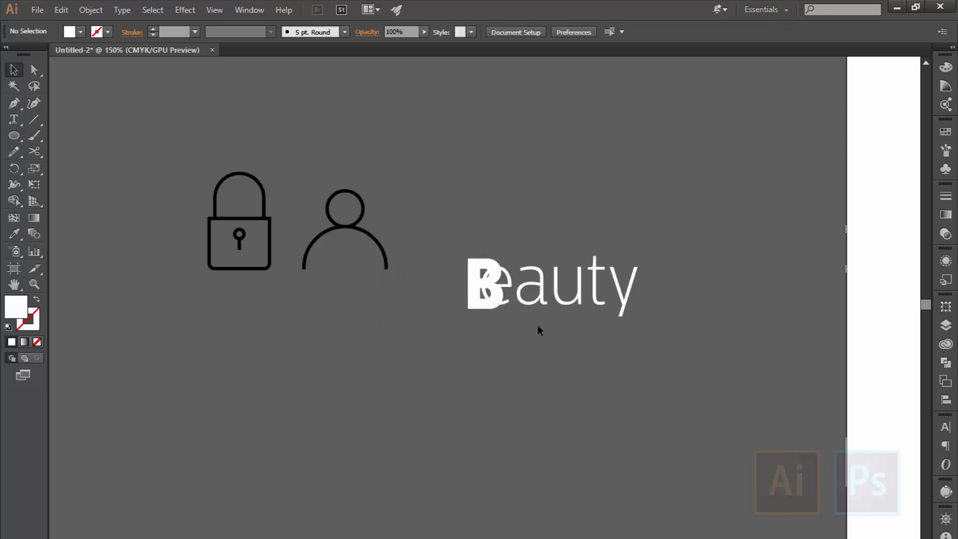
mouse_move(538, 325)
left_mouse_down()
mouse_move(572, 324)
mouse_move(582, 304)
left_mouse_up()
left_click(555, 354)
left_click(585, 381)
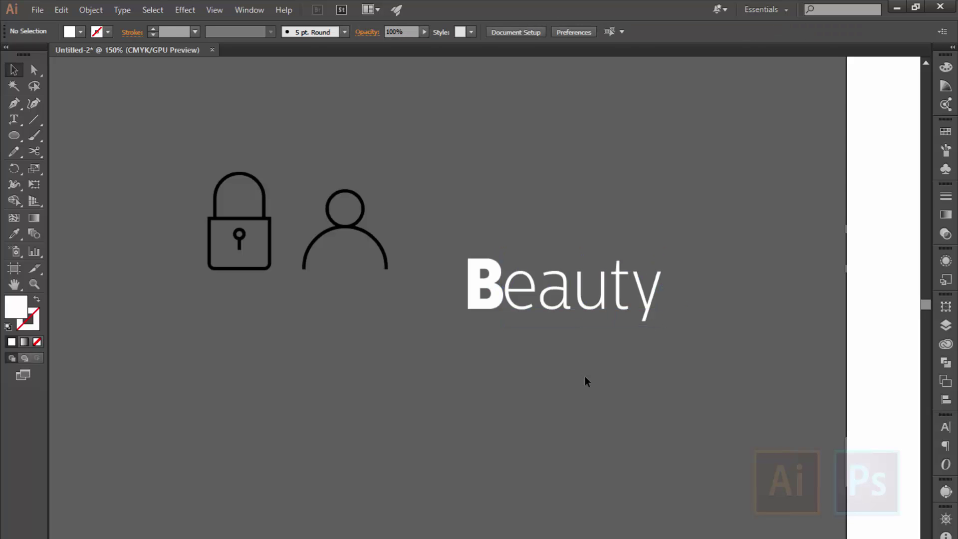
left_click(568, 308)
key("Right")
key("Right")
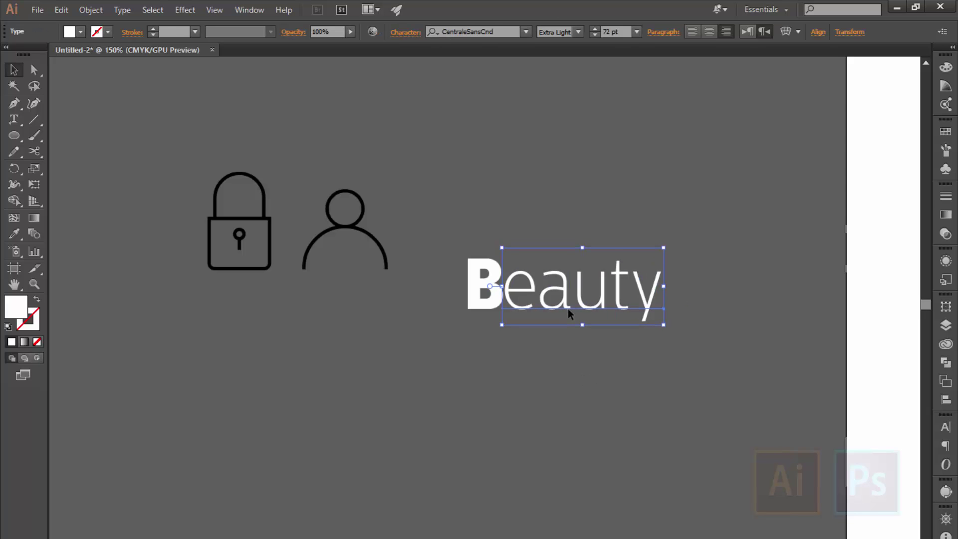
key("Right")
key("Right")
left_click(565, 366)
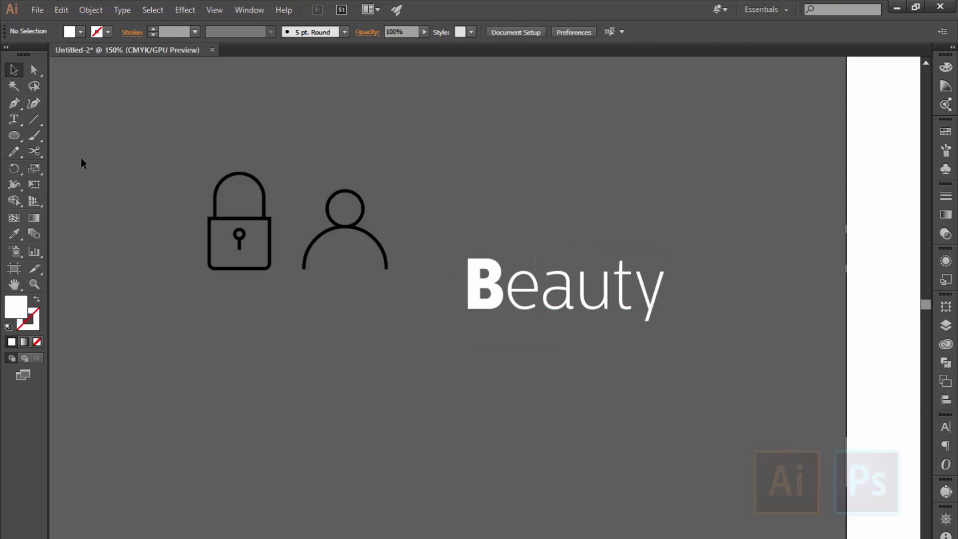
- Draw a white three-sided triangle with the Polygon tool and move it right and down
left_click_drag(20, 136, 56, 183)
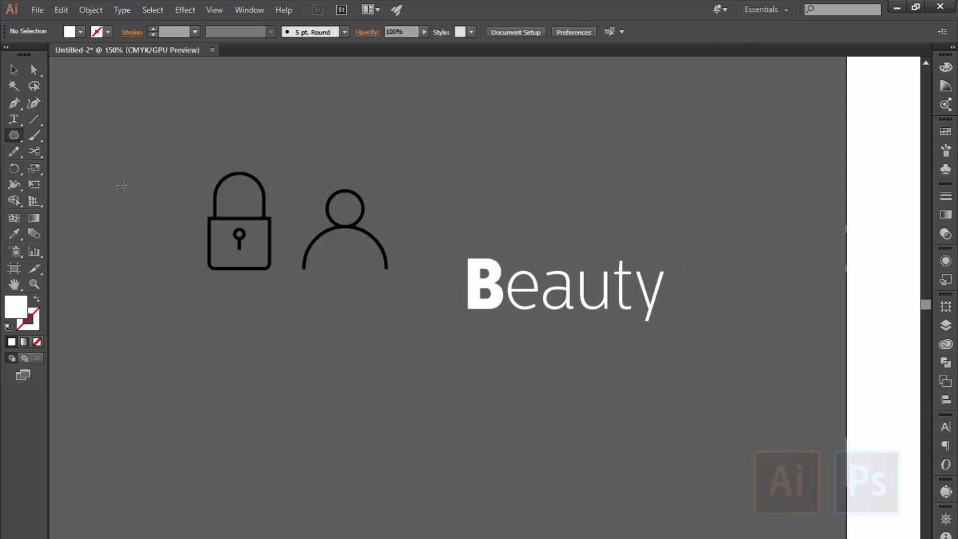
left_click(451, 194)
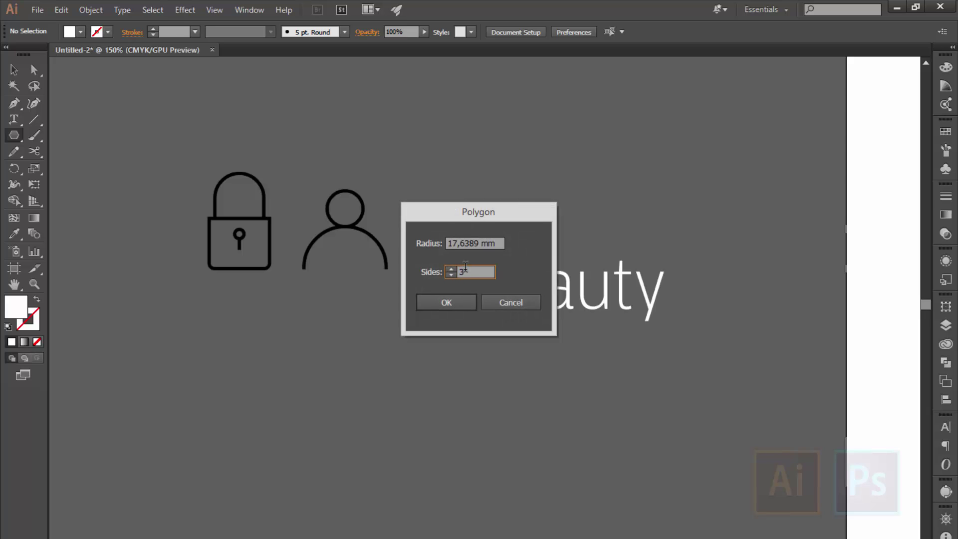
left_click(449, 304)
left_click(14, 69)
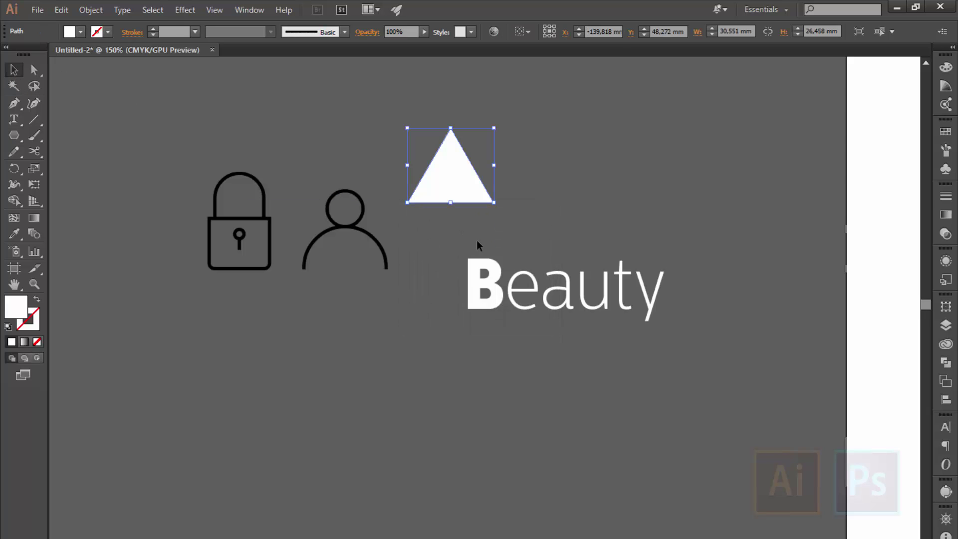
mouse_move(476, 198)
left_mouse_down()
mouse_move(525, 215)
mouse_move(585, 214)
mouse_move(387, 152)
mouse_move(552, 249)
left_mouse_up()
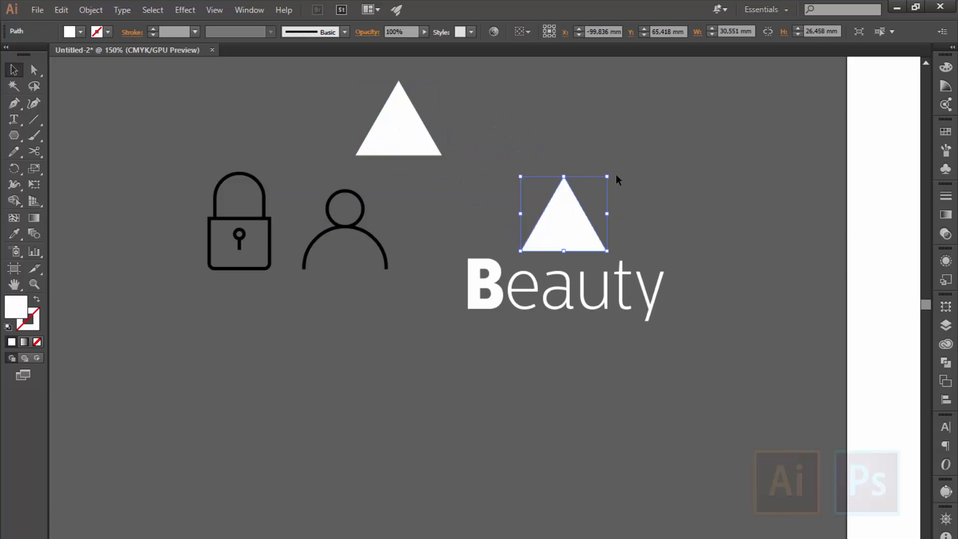
- Rotate, move and shrink triangle copies around the word Beauty
left_click_drag(618, 179, 633, 192)
mouse_move(578, 224)
left_mouse_down()
mouse_move(512, 294)
mouse_move(631, 266)
mouse_move(622, 249)
left_mouse_up()
mouse_move(588, 205)
left_mouse_down()
mouse_move(563, 258)
mouse_move(607, 350)
mouse_move(578, 336)
mouse_move(641, 250)
mouse_move(664, 324)
left_mouse_up()
left_click(567, 363)
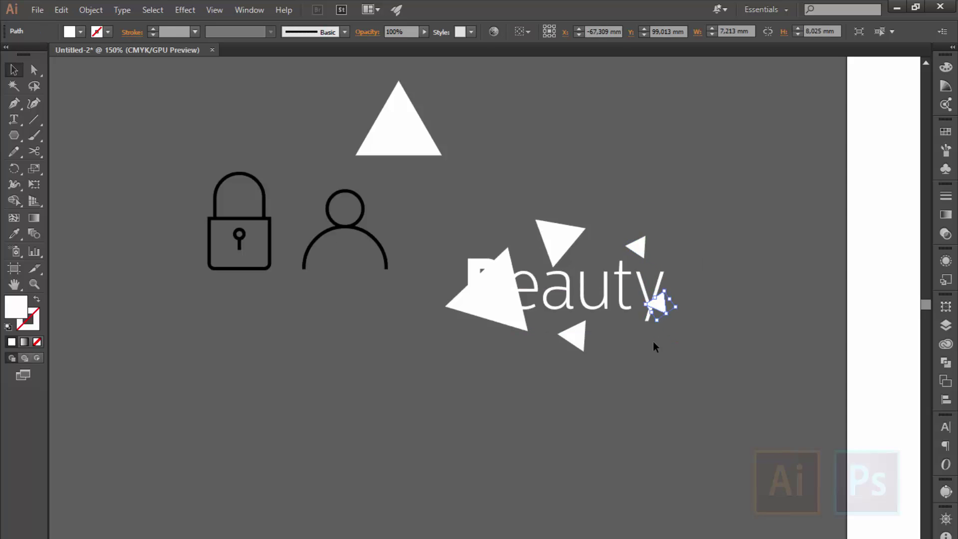
left_click(653, 341)
- Group the four selected triangles and send the group behind the text
left_click(658, 305)
left_click(574, 337, "shift")
left_click(517, 319, "shift")
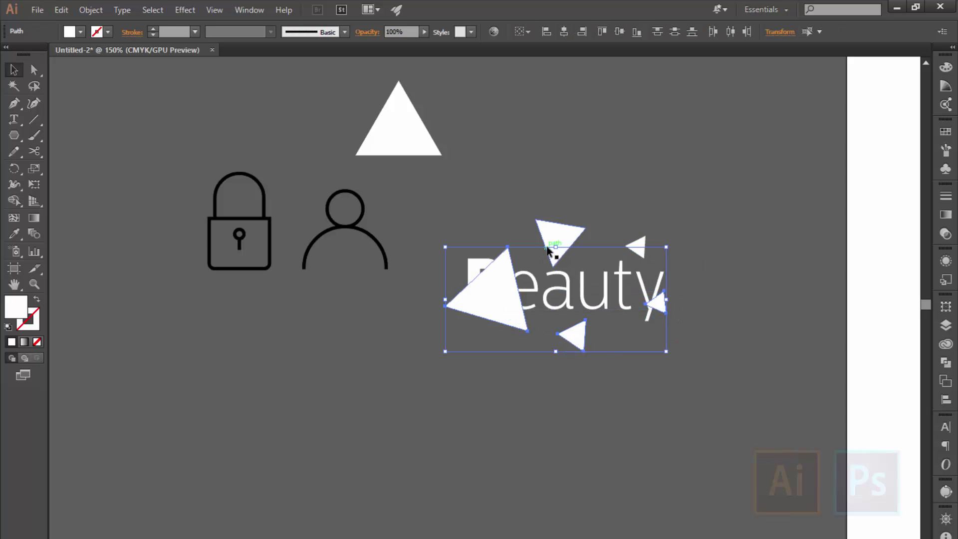
left_click(553, 247, "shift")
right_click(640, 250)
left_click(653, 309)
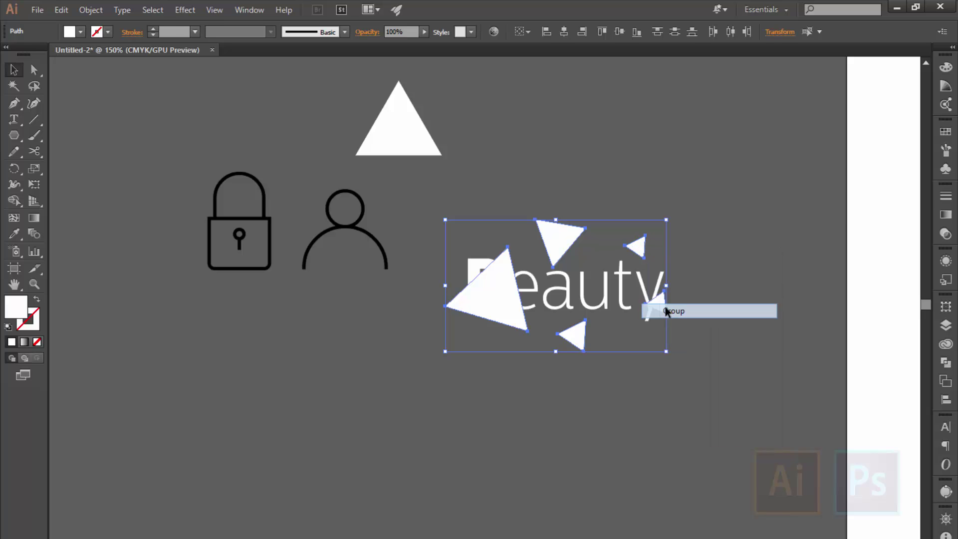
right_click(554, 235)
left_click(720, 379)
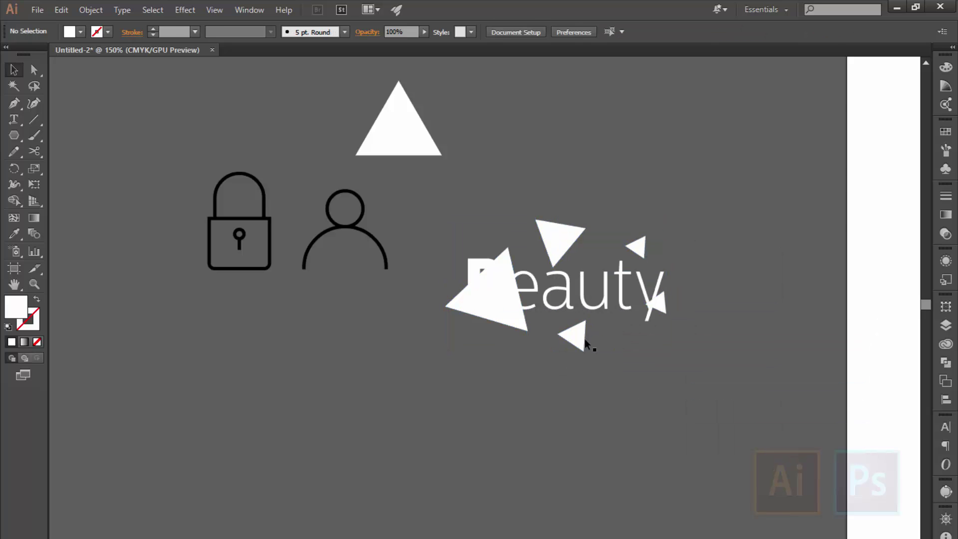
- Lower the triangle group's opacity to 26% in the Transparency panel
left_click(828, 258)
left_click(633, 244)
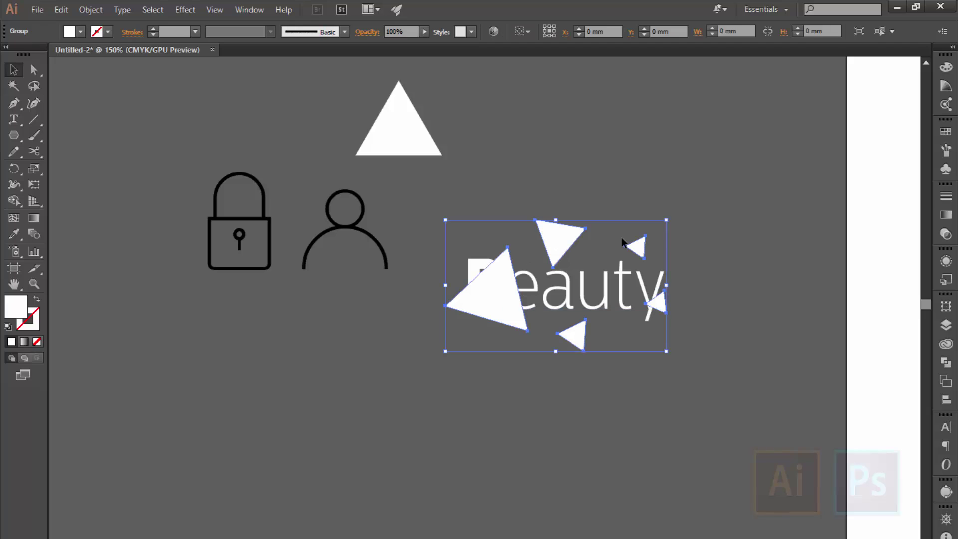
left_click(946, 234)
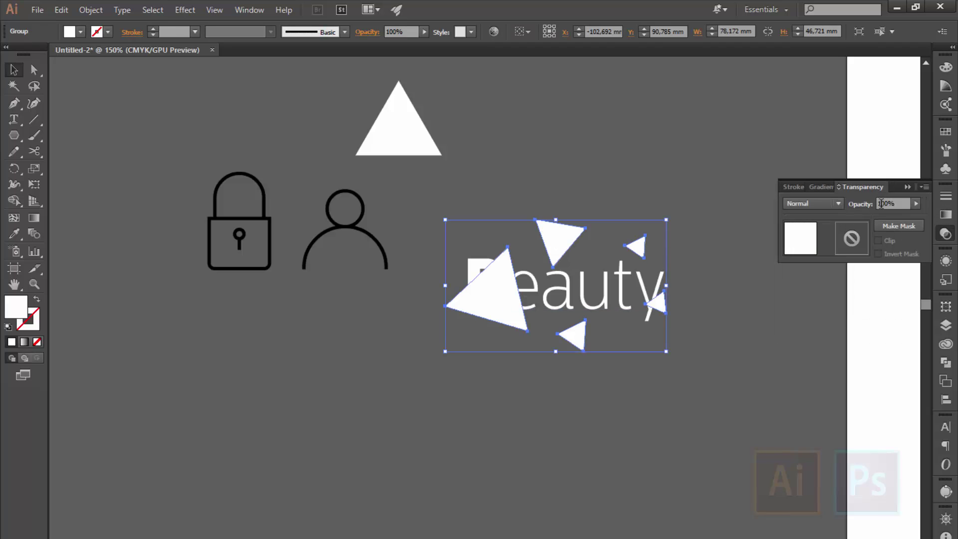
left_click_drag(918, 215, 878, 223)
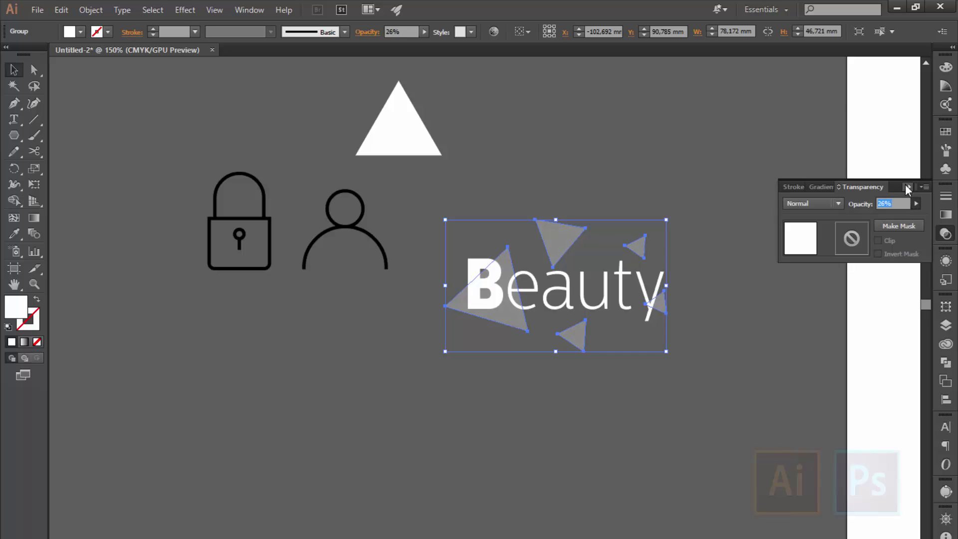
left_click(707, 295)
key("ctrl+plus")
- Ungroup the triangles and place a copy of the small bottom triangle inside auty
left_click_drag(708, 294, 591, 245)
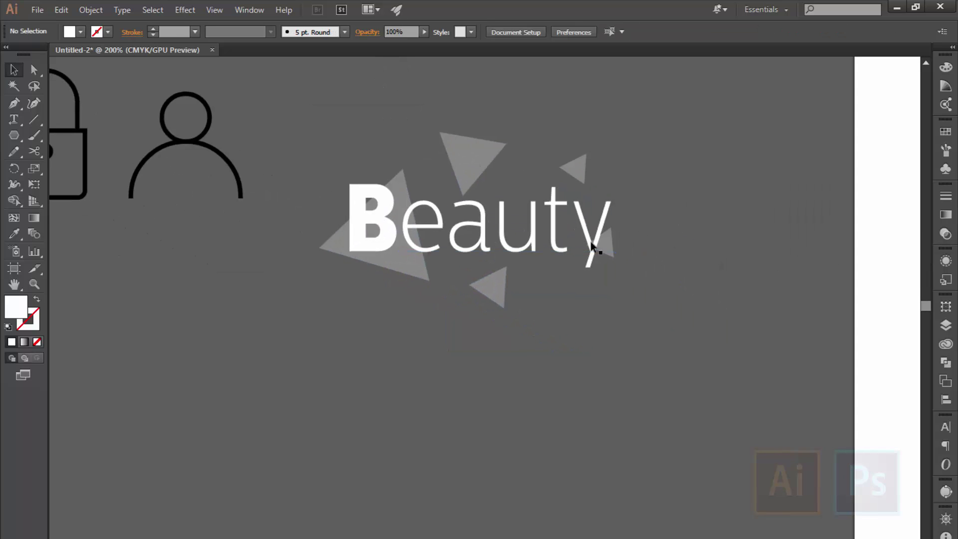
right_click(484, 291)
left_click(514, 368)
left_click(456, 361)
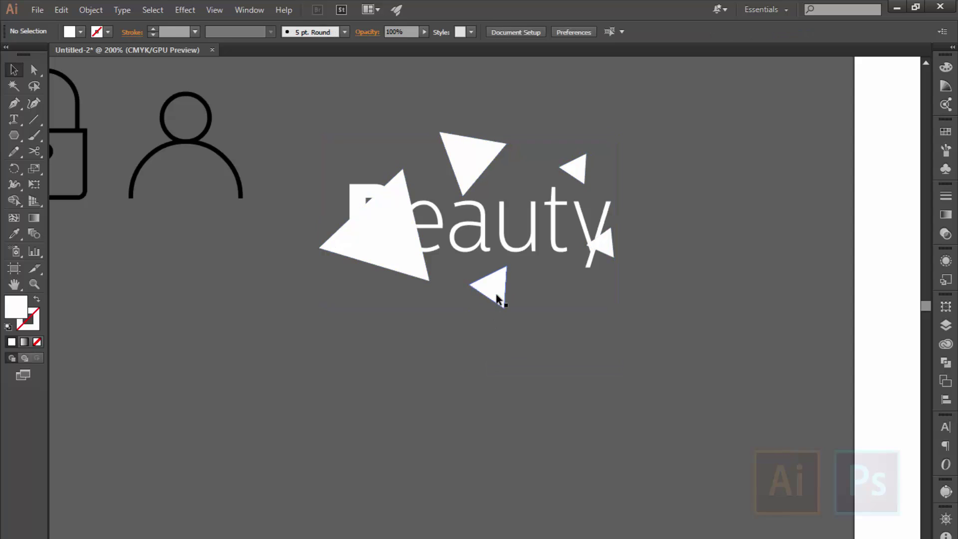
left_click(496, 294)
left_click_drag(496, 294, 533, 238)
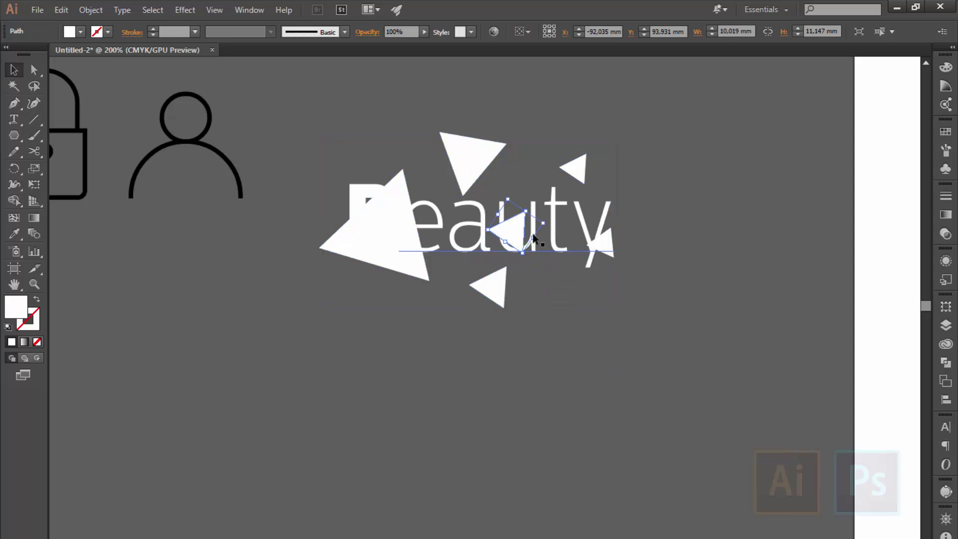
- Move the eauty text farther right and the small triangle up toward ea
left_click_drag(514, 243, 547, 238)
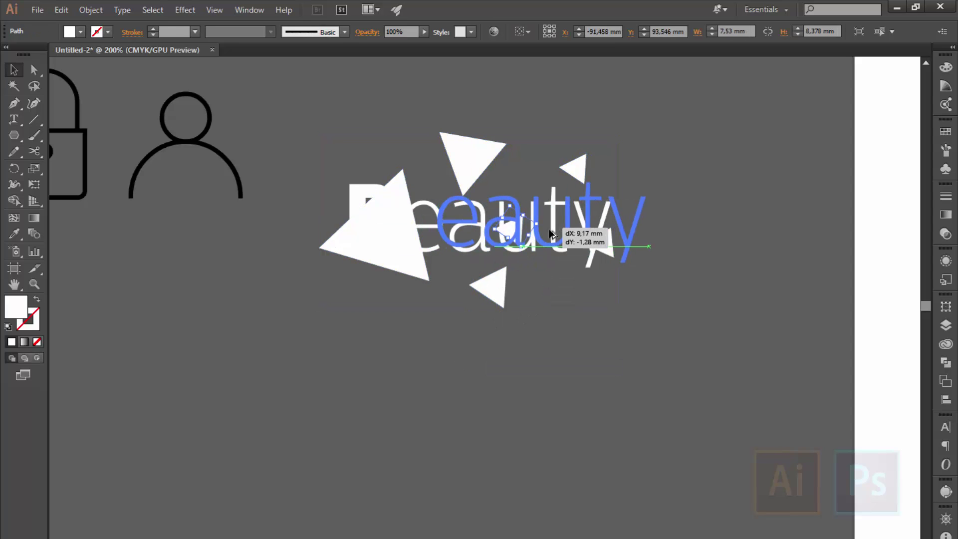
key("ctrl+z")
left_click(573, 300)
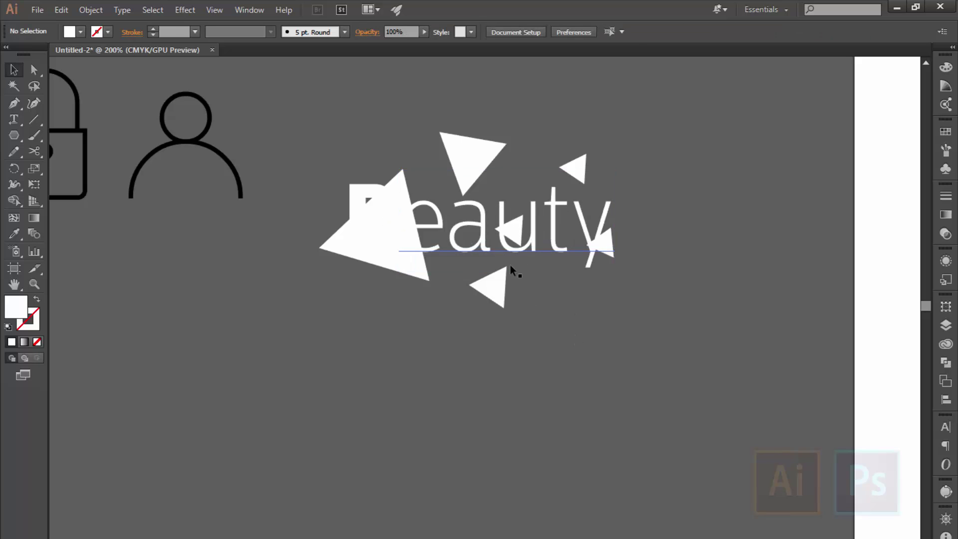
mouse_move(499, 302)
left_mouse_down()
mouse_move(468, 234)
mouse_move(693, 207)
left_mouse_up()
left_click_drag(475, 240, 455, 235)
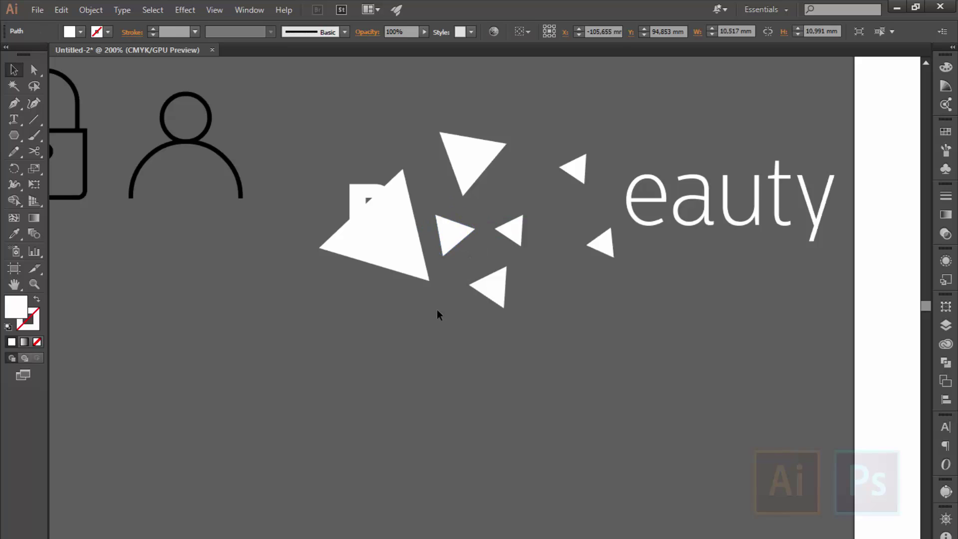
- Try the Admiration Pains font on eauty, then undo it
left_click(698, 218)
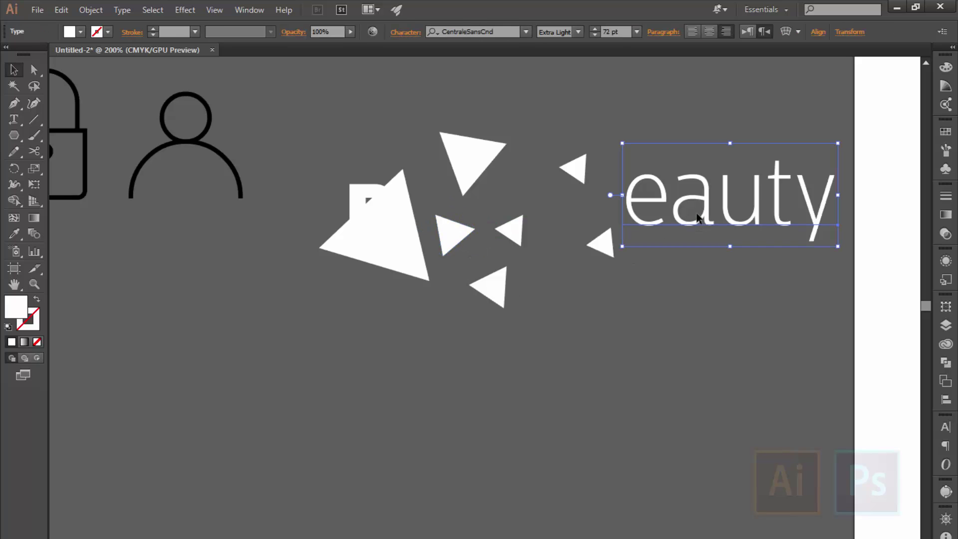
right_click(698, 218)
left_click(608, 336)
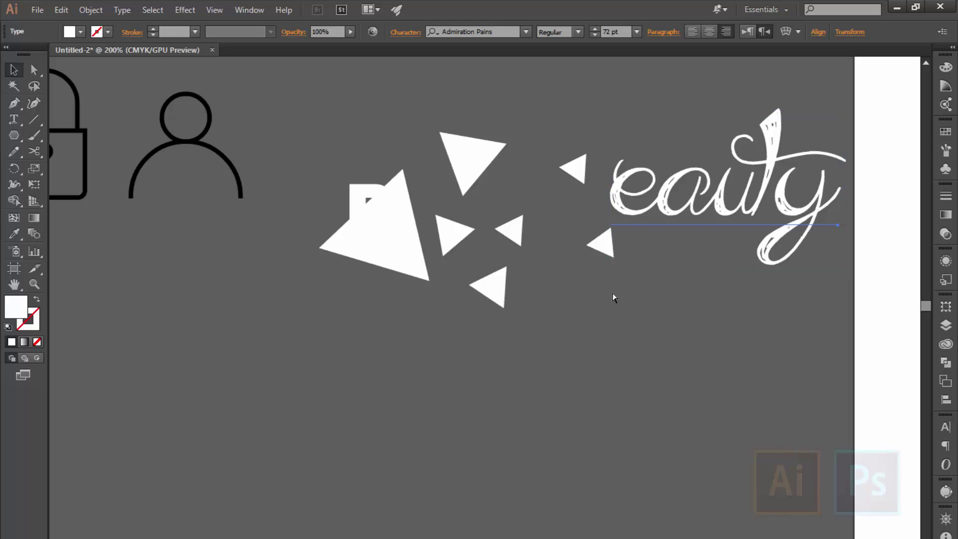
key("ctrl+z")
- Shift-select the scattered small triangles, including the top one
left_click(603, 245)
left_click(575, 168, "shift")
left_click(512, 231, "shift")
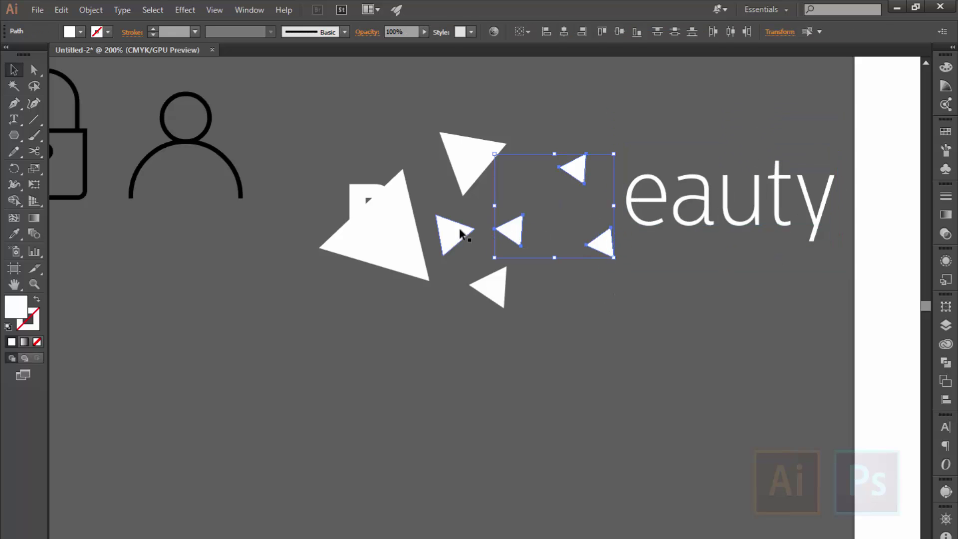
left_click(460, 233, "shift")
left_click(472, 172, "shift")
left_click(476, 178, "shift")
key("a")
left_click(469, 173)
left_click(454, 235, "shift")
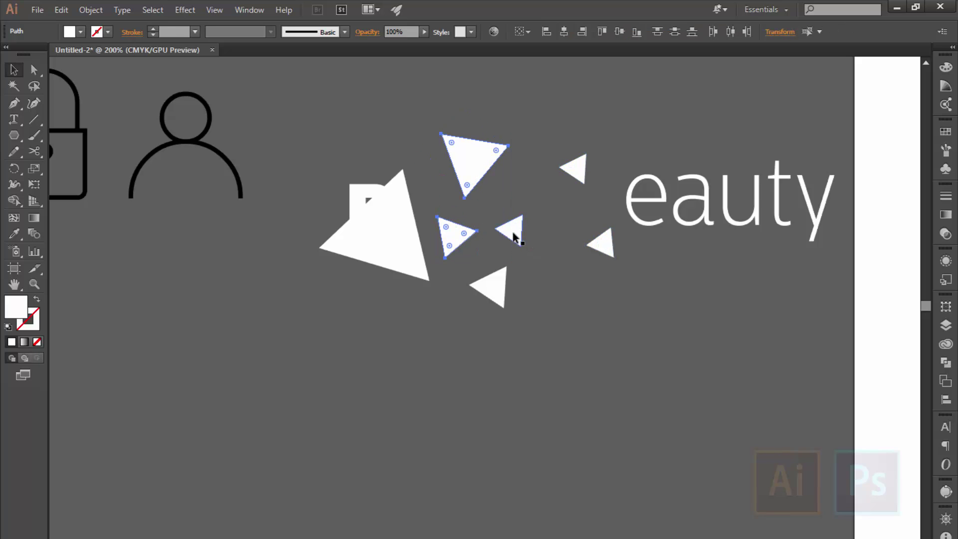
- Marquee-select all triangles, excluding the eauty text and the B shape
left_click(529, 286)
left_click_drag(627, 331, 423, 167)
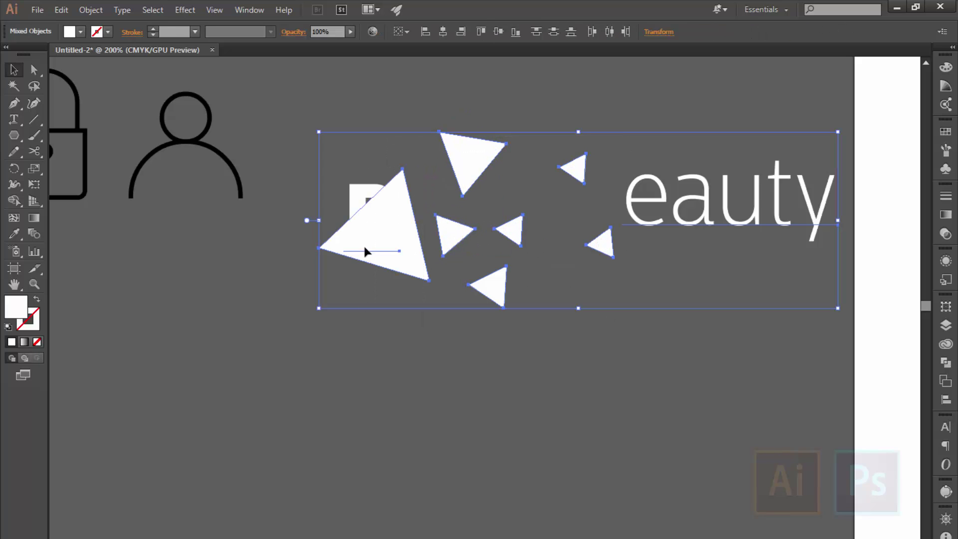
left_click(705, 212, "shift")
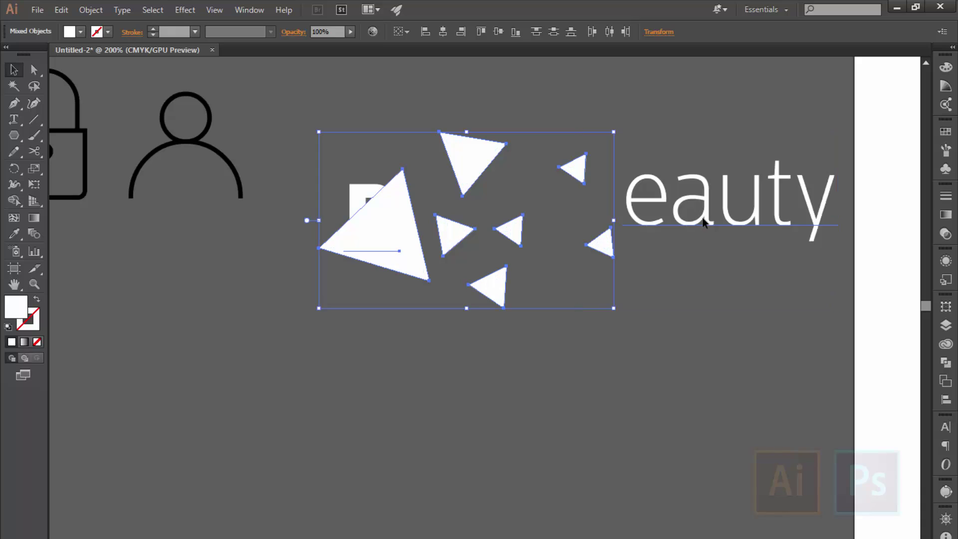
left_click(355, 200, "shift")
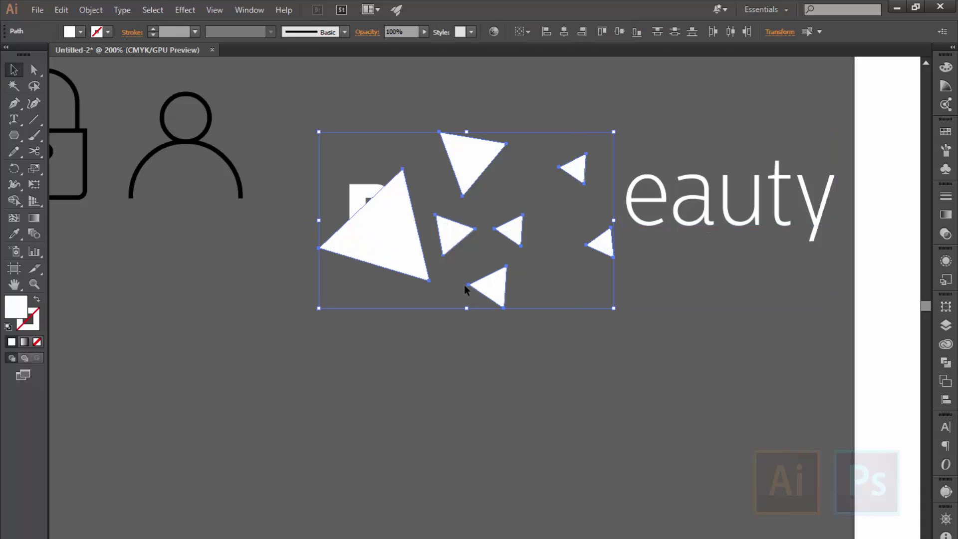
- Group the selected triangles and make them a mask in the Transparency panel
right_click(413, 255)
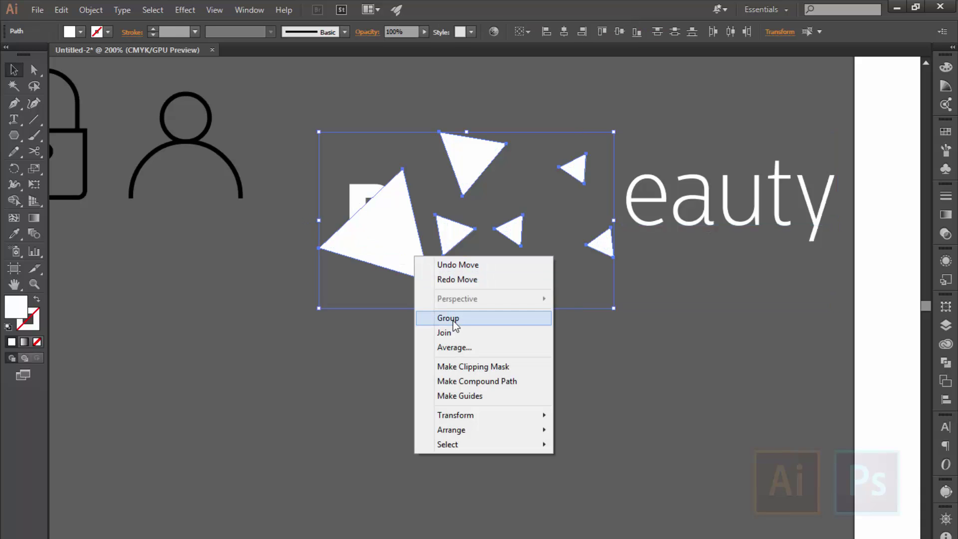
left_click(454, 320)
left_click(603, 286)
left_click(597, 251)
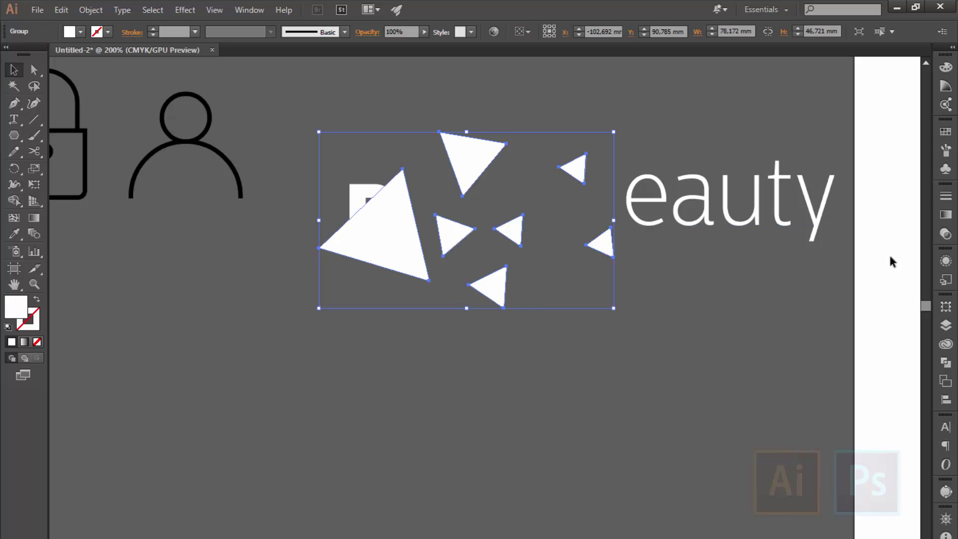
left_click(946, 233)
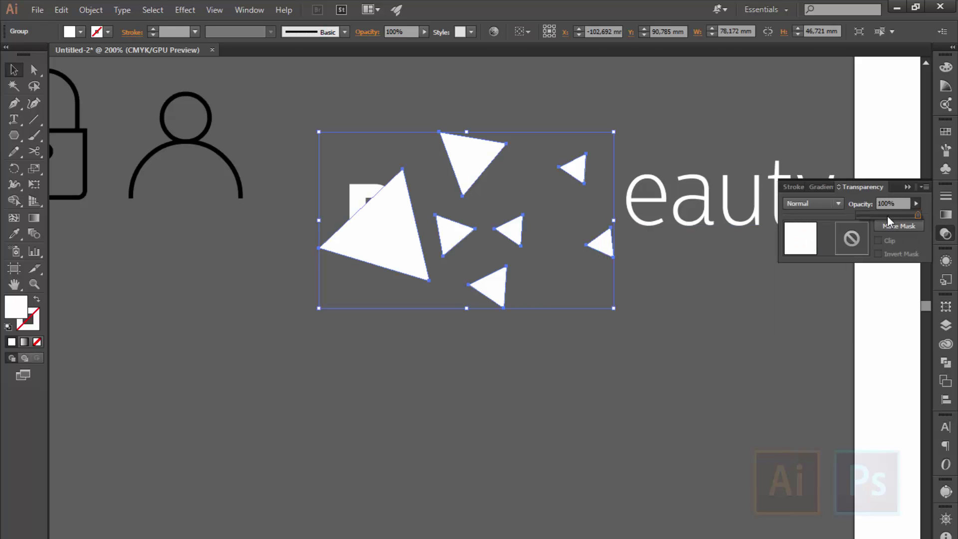
left_click(893, 225)
- Move the eauty text next to the B to spell Beauty
left_click(907, 186)
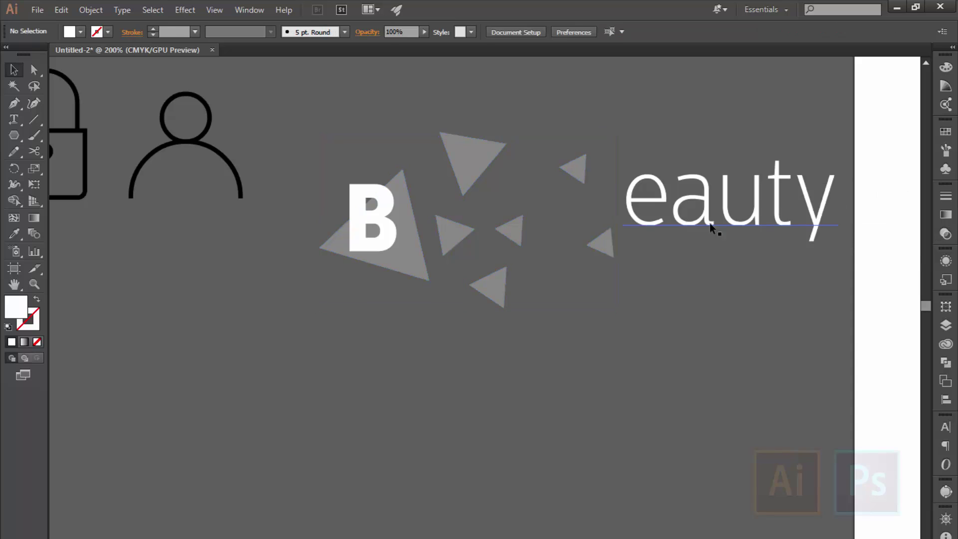
left_click_drag(711, 229, 490, 253)
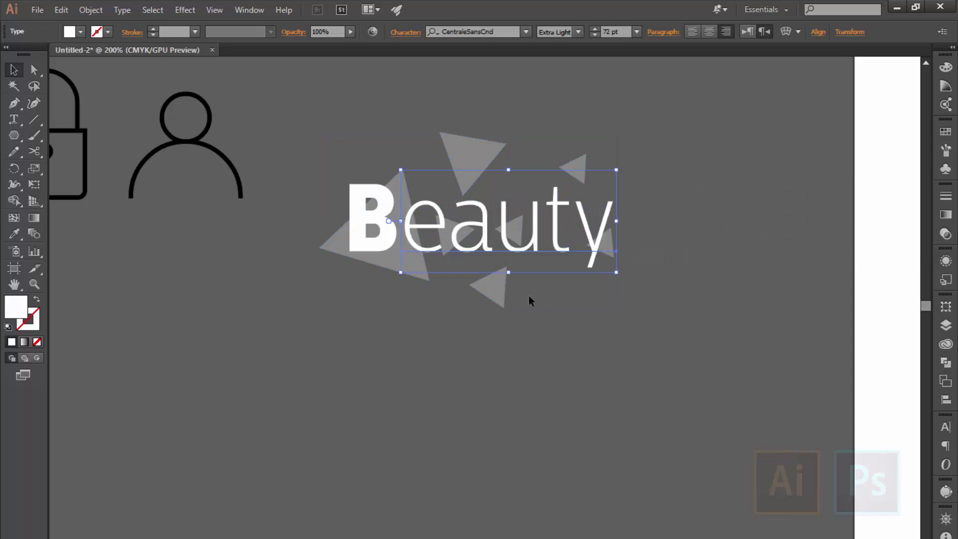
left_click(546, 322)
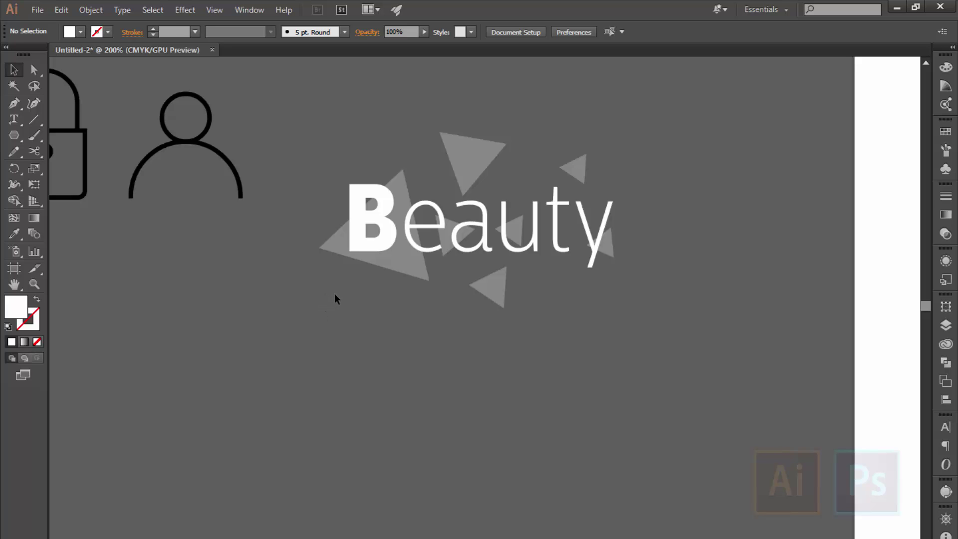
key("ctrl+minus")
key("ctrl+minus")
key("ctrl+plus")
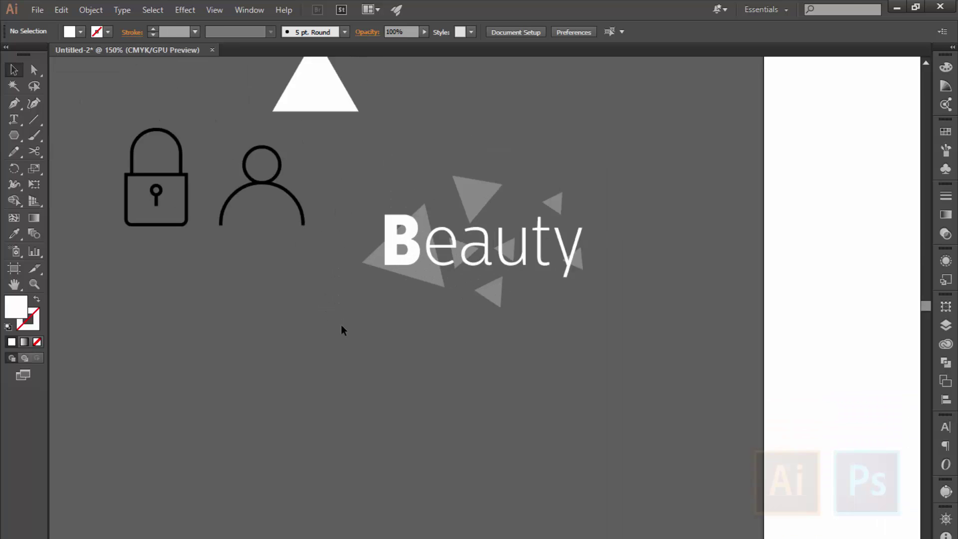
key("ctrl+plus")
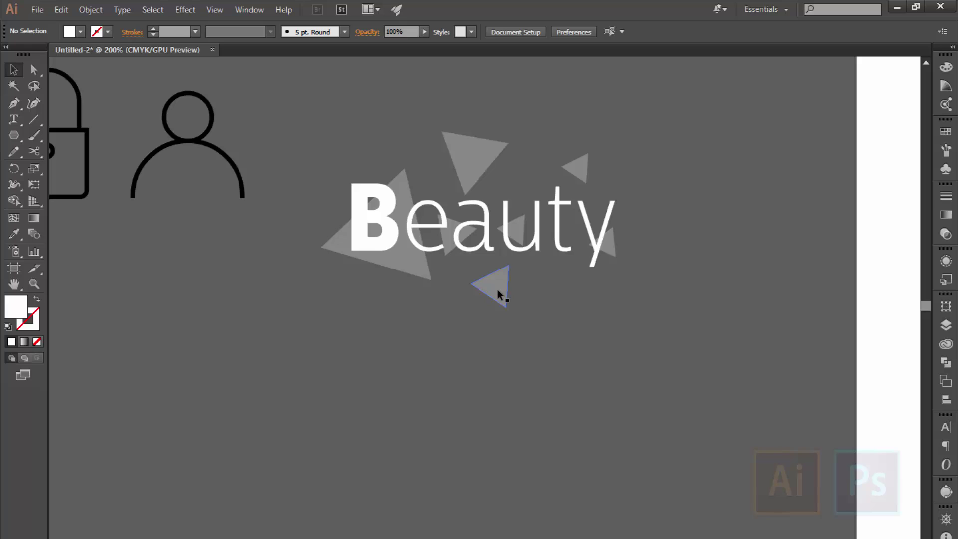
- Ungroup the masked triangles so they turn white, and move eauty below them
right_click(498, 290)
left_click(418, 335)
key("ctrl+minus")
key("ctrl+plus")
left_click_drag(544, 174, 429, 211)
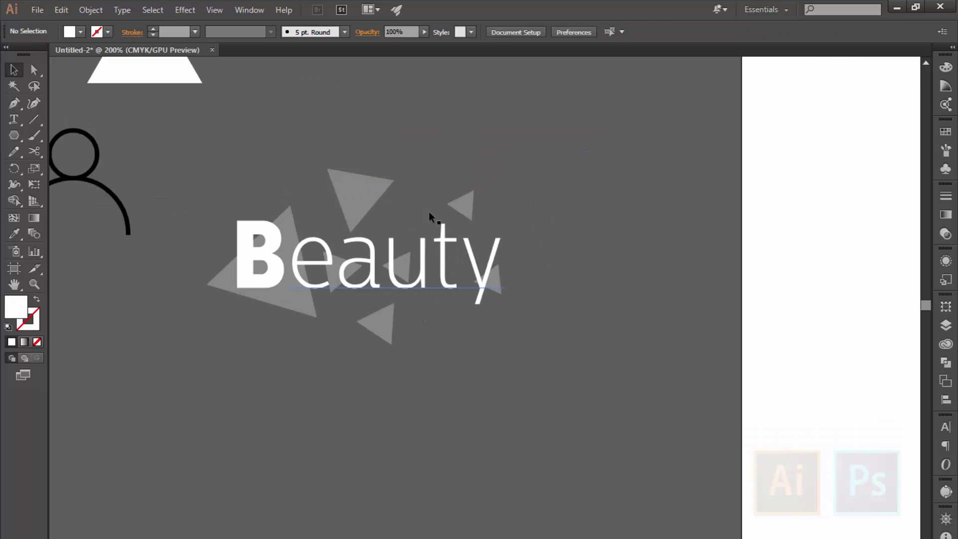
right_click(453, 203)
left_click(539, 278)
left_click(467, 210)
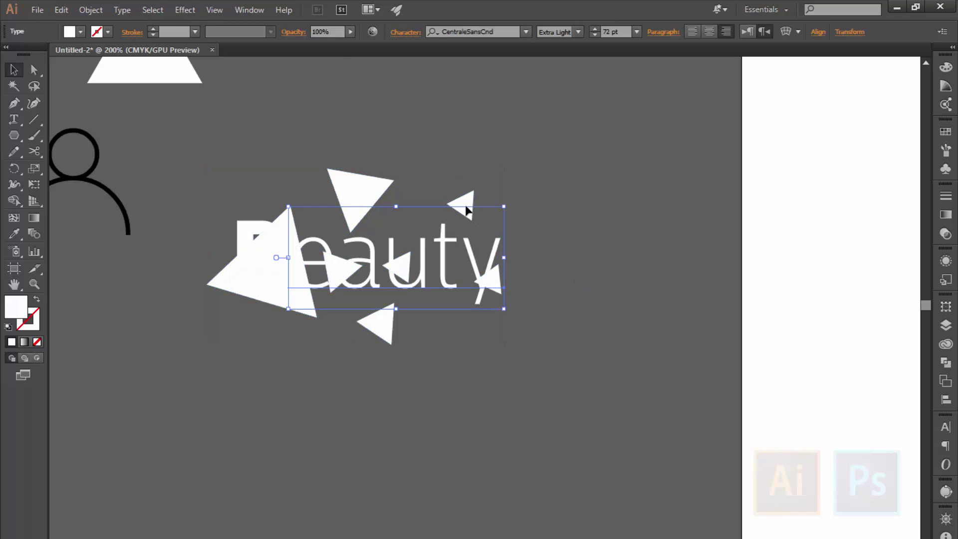
left_click_drag(455, 245, 492, 405)
left_click(584, 319)
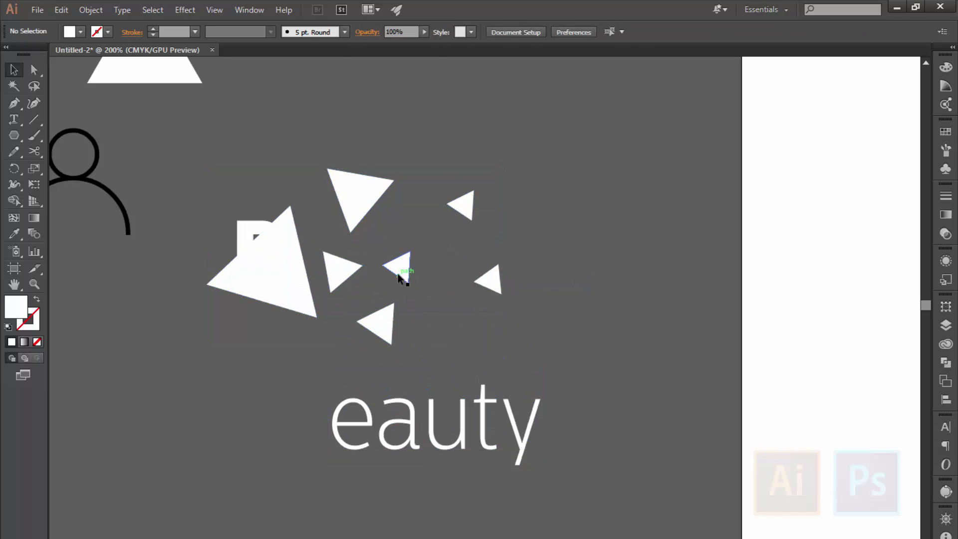
- Move two small triangles upward and rotate another small triangle
left_click_drag(399, 278, 392, 260)
left_click_drag(384, 320, 403, 307)
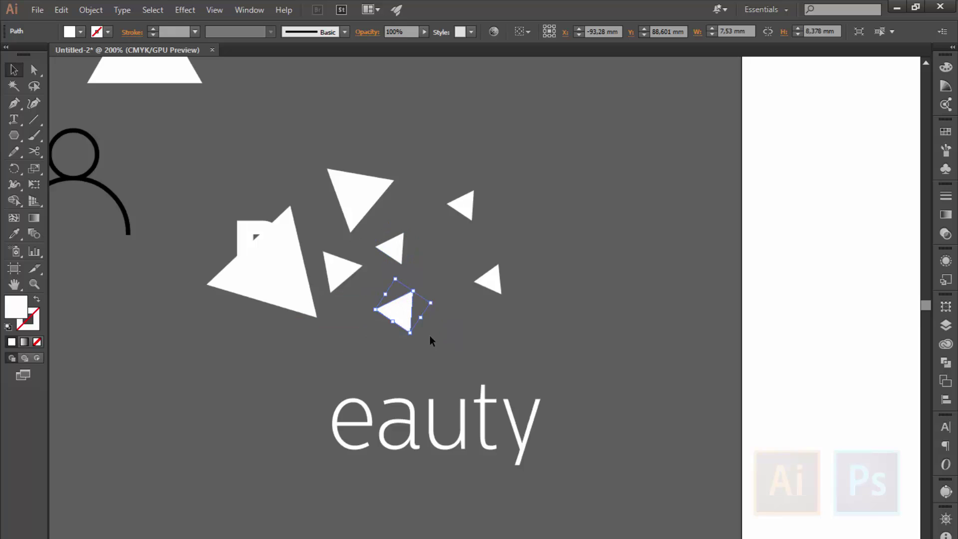
left_click(483, 293)
left_click(493, 288)
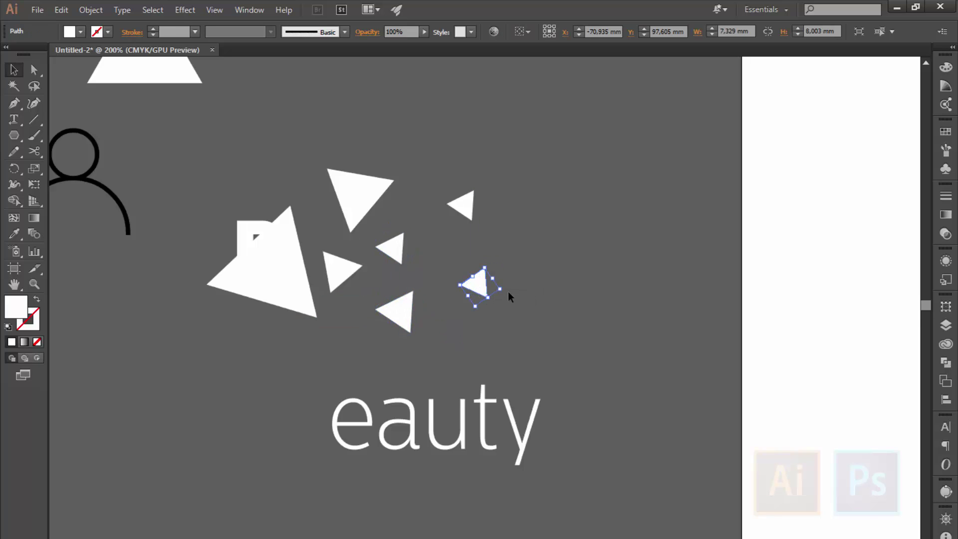
left_click_drag(507, 293, 470, 289)
left_click(502, 311)
left_click(493, 295)
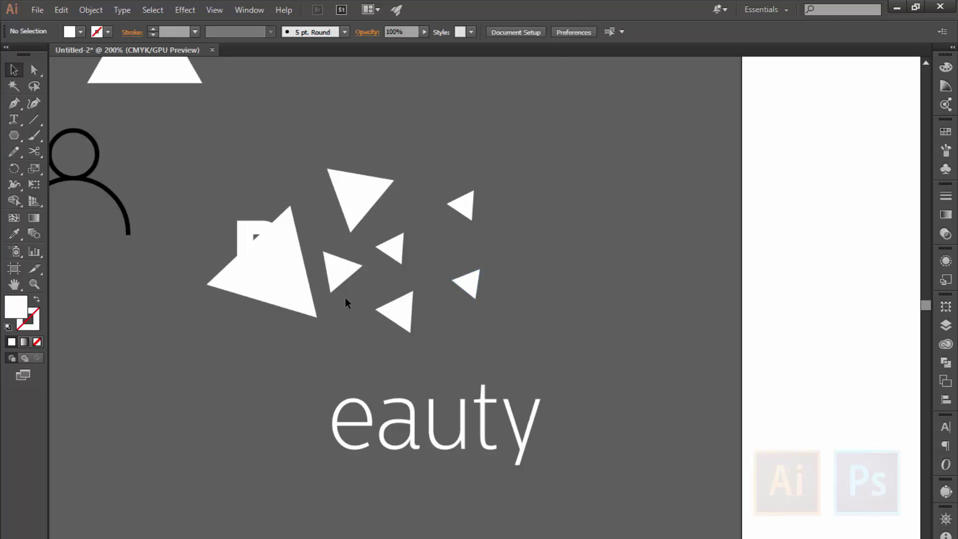
- Rotate the left small triangle about 57 degrees and shift and tilt the large upper triangle
left_click(339, 274)
mouse_move(362, 255)
left_mouse_down()
mouse_move(375, 284)
mouse_move(370, 271)
left_mouse_up()
left_click(348, 206)
mouse_move(358, 206)
left_mouse_down()
mouse_move(344, 220)
mouse_move(325, 218)
left_mouse_up()
left_click_drag(364, 197, 362, 216)
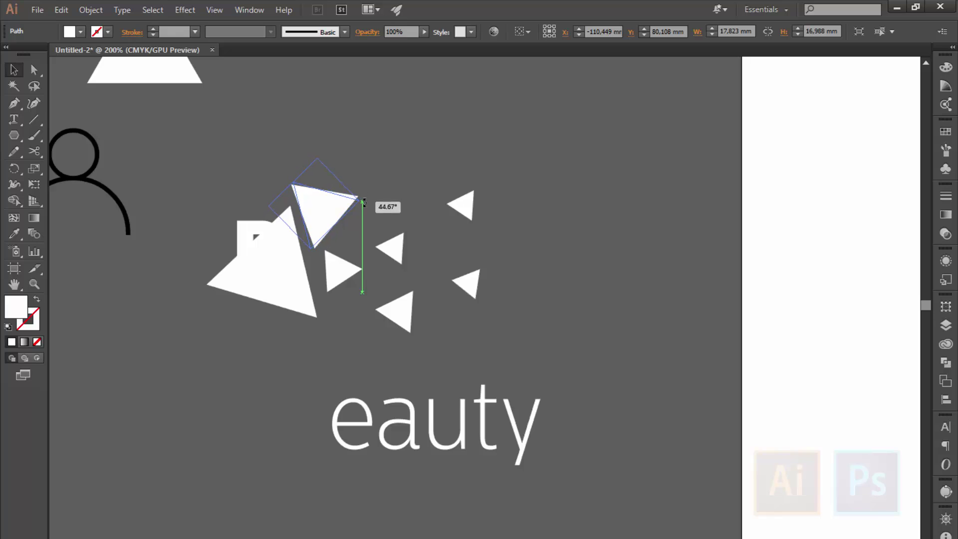
left_click(398, 162)
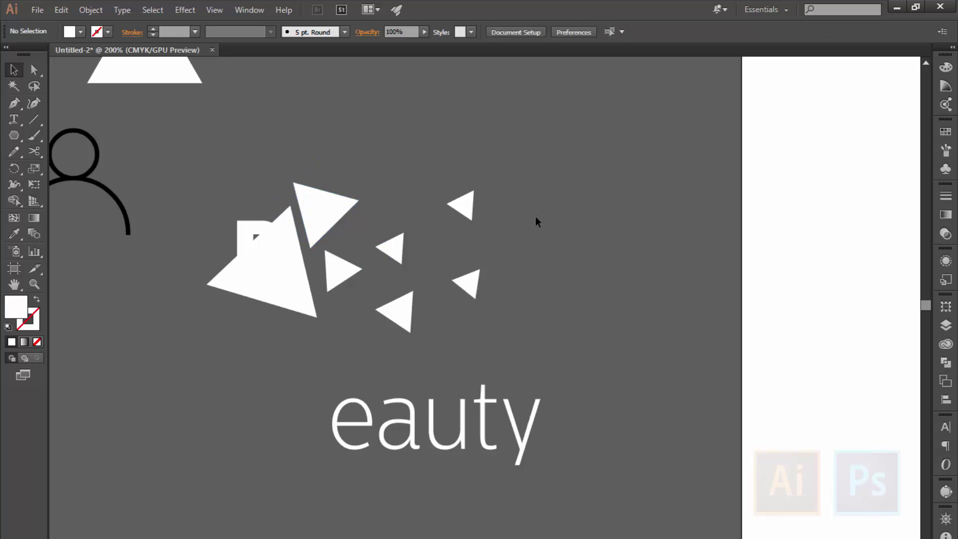
- Rotate the small right-hand triangle to point downward
left_click(473, 286)
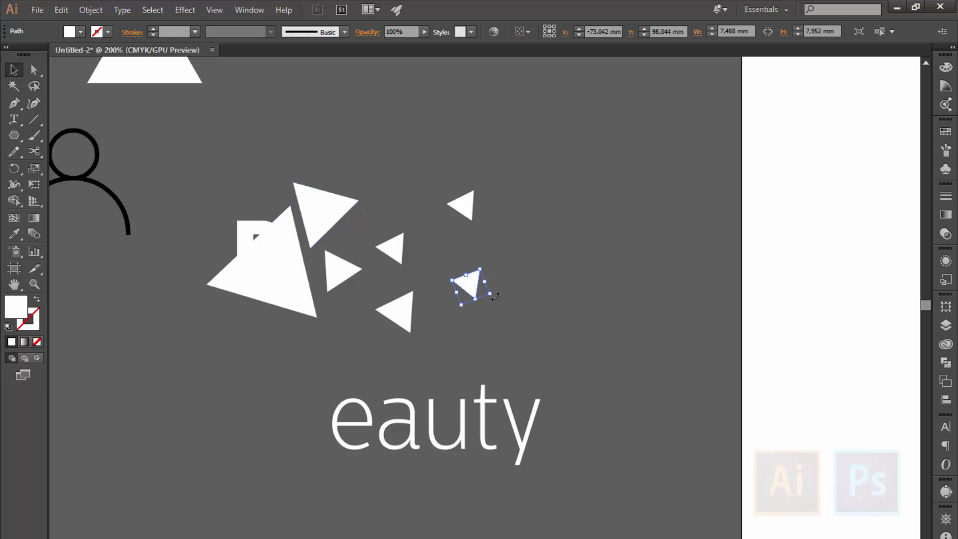
mouse_move(495, 297)
left_mouse_down()
mouse_move(478, 253)
mouse_move(479, 277)
left_mouse_up()
left_click(519, 300)
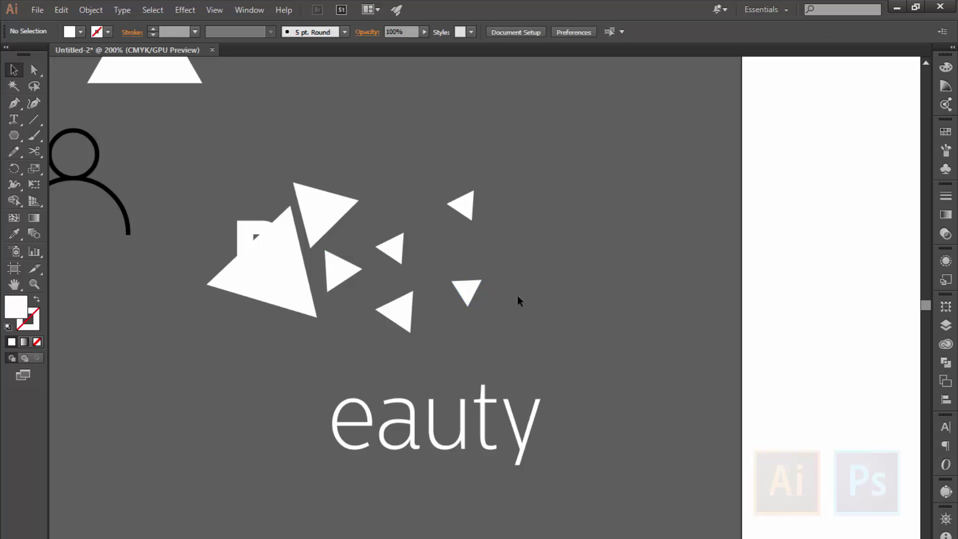
left_click(472, 288)
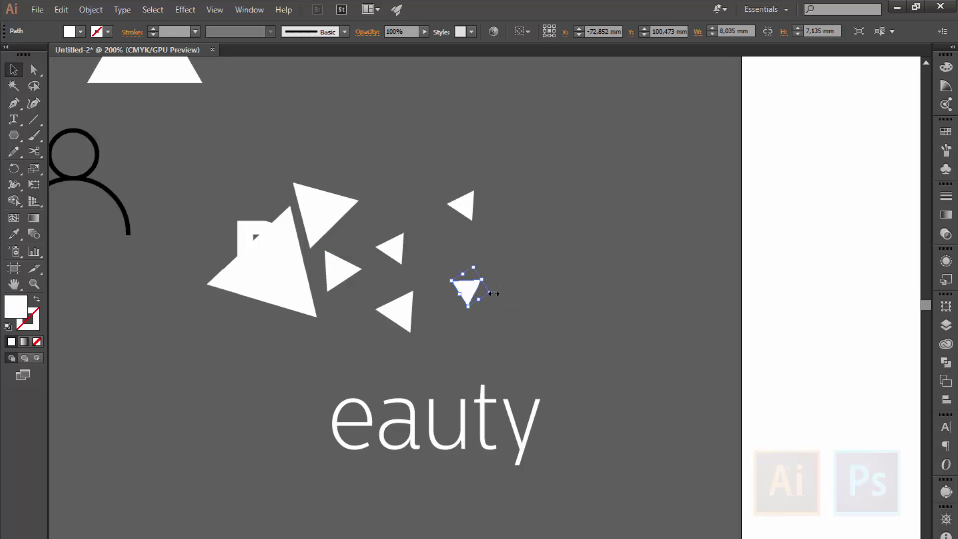
left_click_drag(496, 295, 493, 309)
left_click(481, 299)
left_click(492, 312)
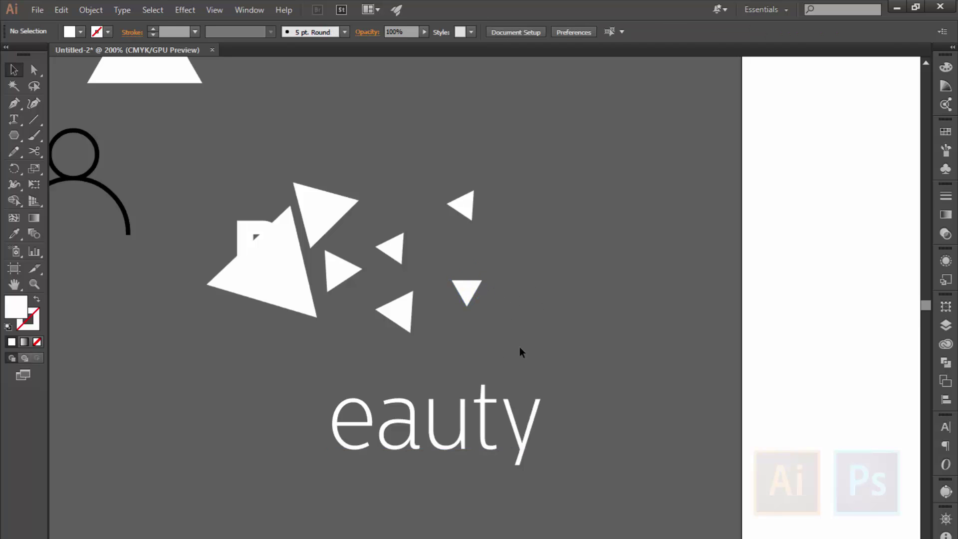
- Select the five small triangles together
left_click(467, 292)
left_click(397, 311, "shift")
left_click(392, 247, "shift")
left_click(462, 205, "shift")
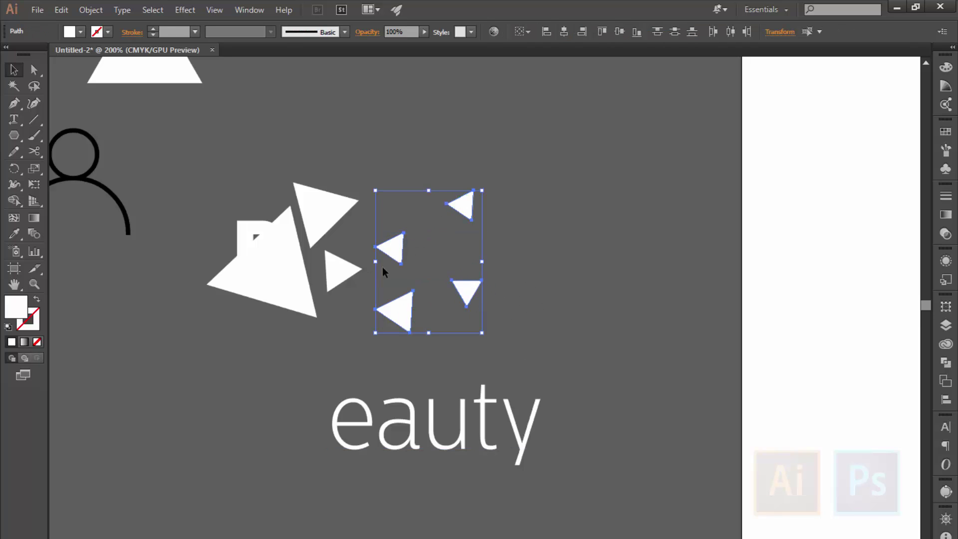
left_click(341, 269, "shift")
- Group all the triangles, including the large and bottom-left ones, and move eauty up onto them
left_click(316, 213, "shift")
right_click(272, 264)
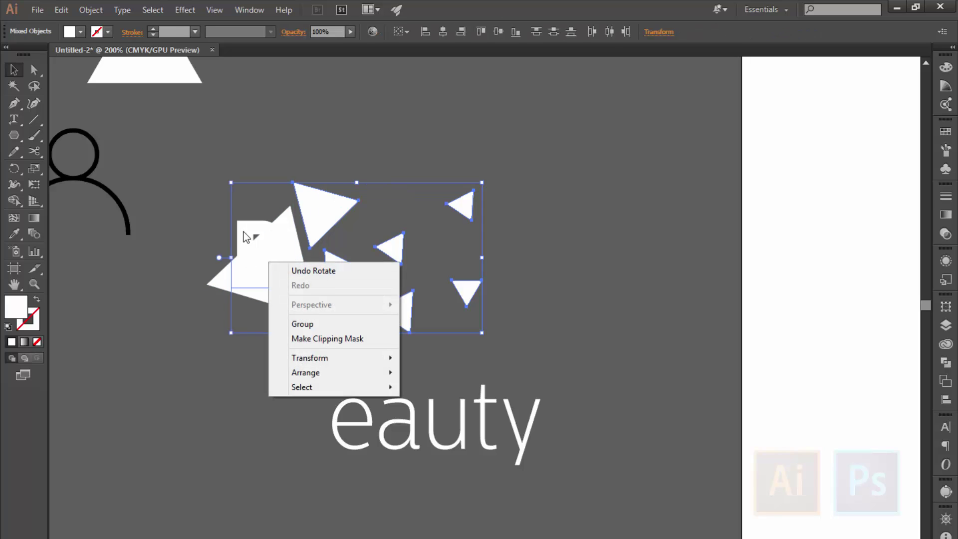
key("Escape")
left_click(314, 314, "shift")
right_click(319, 306)
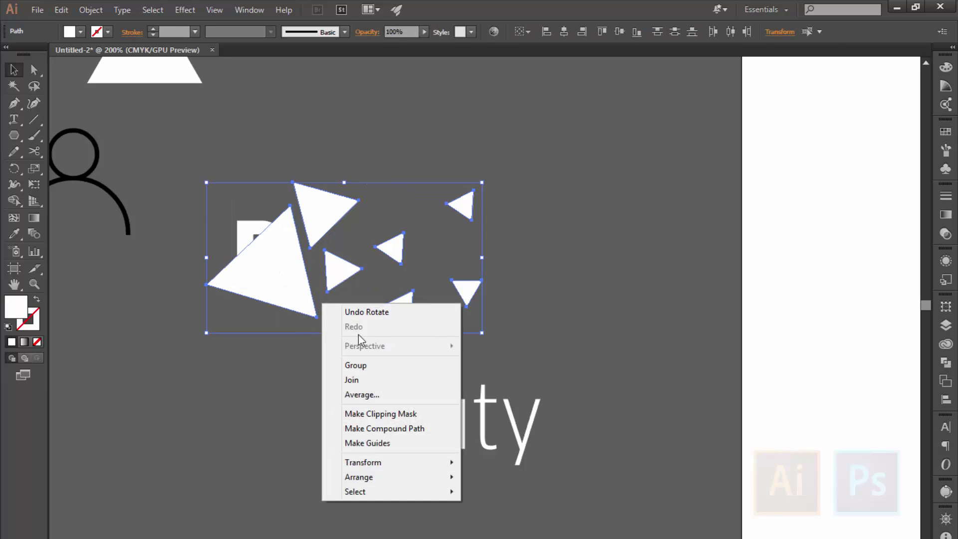
left_click(349, 364)
mouse_move(538, 423)
left_mouse_down()
mouse_move(506, 263)
mouse_move(509, 272)
left_mouse_up()
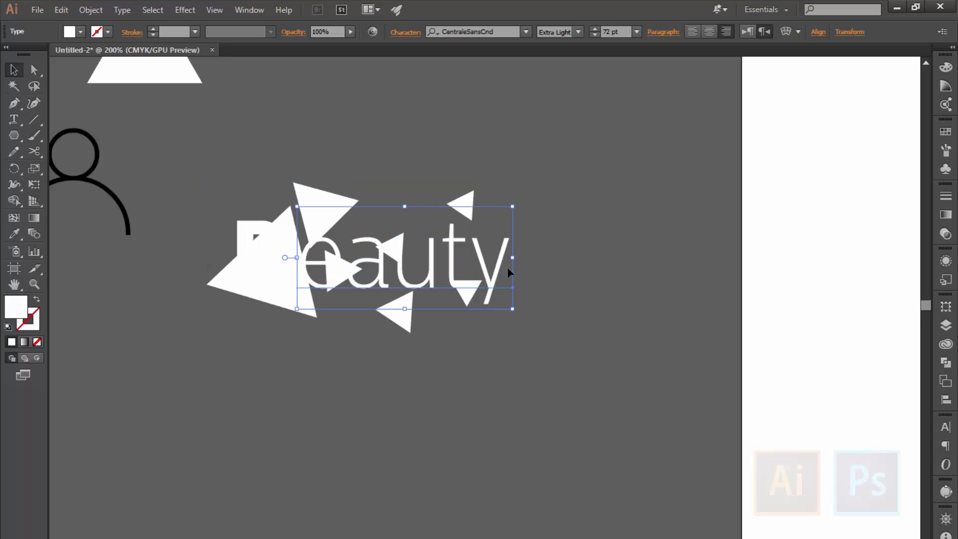
- Lower the triangle group's opacity to 30% in the Transparency panel
left_click(214, 283)
left_click(945, 215)
left_click(862, 187)
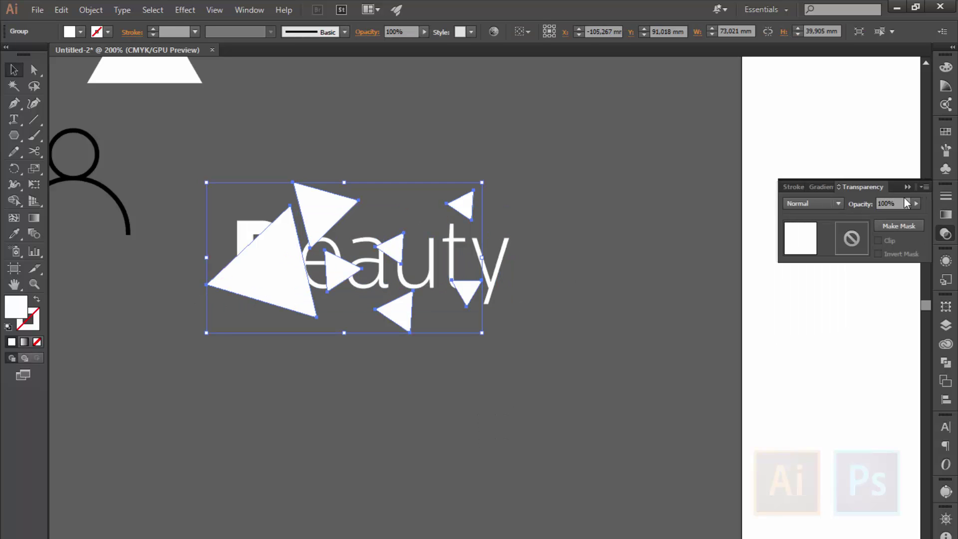
left_click(917, 203)
left_click_drag(921, 216, 872, 217)
left_click(539, 250)
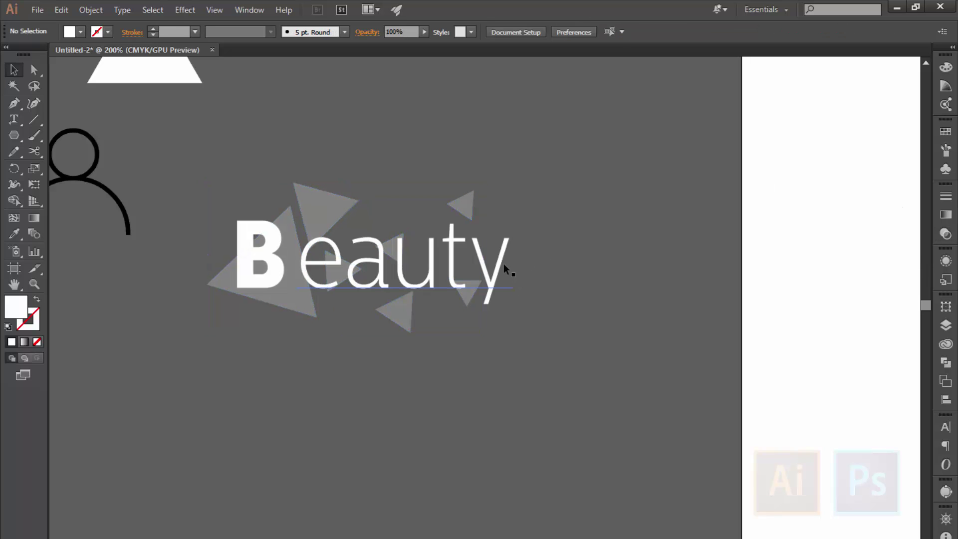
- Nudge the eauty text toward the B and Alt-drag a duplicate Beauty logo to the lower left
left_click_drag(505, 270, 491, 268)
left_click(524, 345)
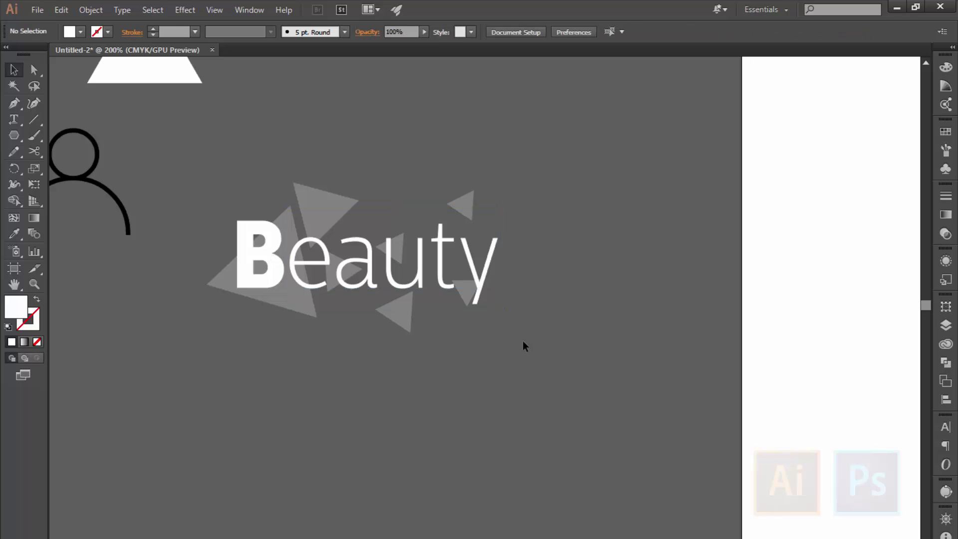
left_click(292, 234)
right_click(297, 241)
left_click(304, 301)
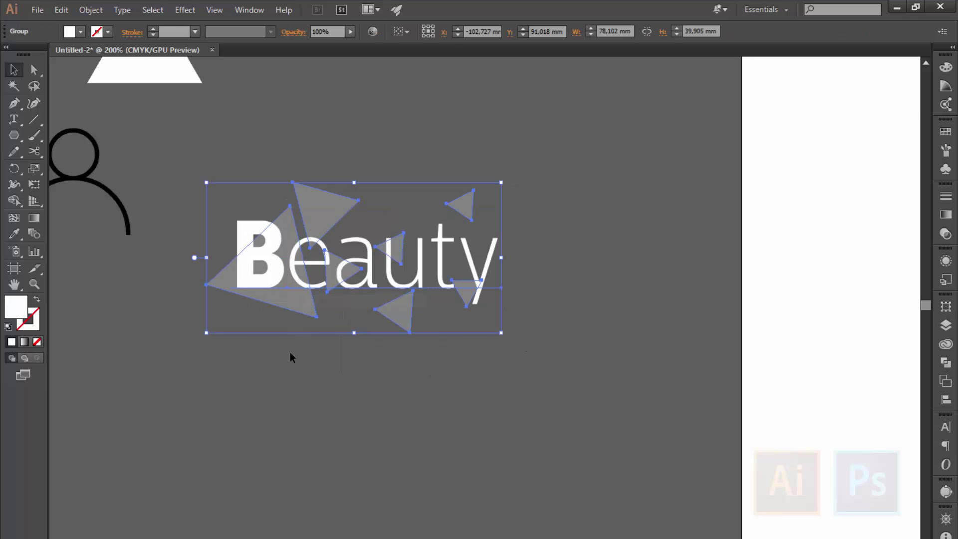
left_click(299, 369)
key("ctrl+minus")
left_click_drag(432, 287, 218, 367)
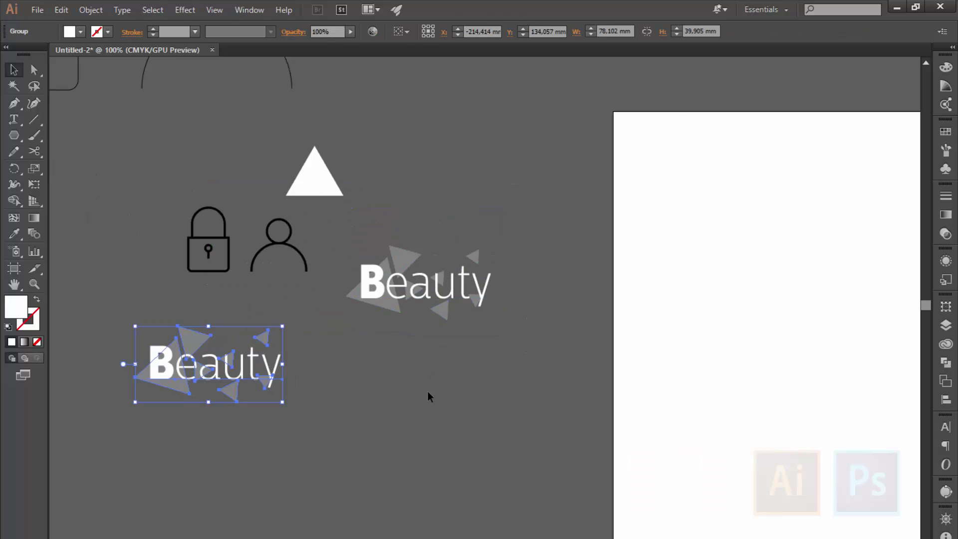
left_click(432, 369)
key("ctrl+plus")
- Expand the Beauty logo group with Object > Expand
left_click(515, 347)
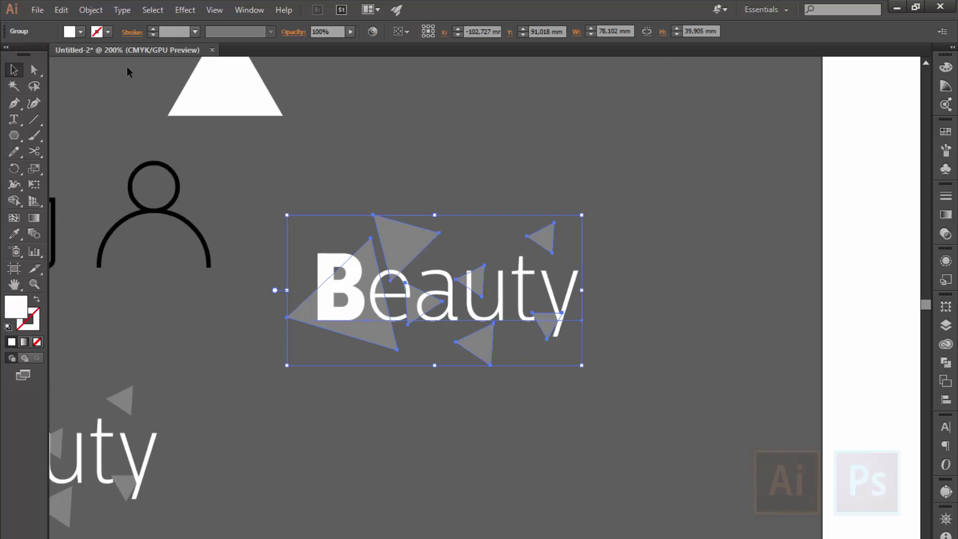
left_click(90, 10)
left_click(113, 152)
left_click(439, 355)
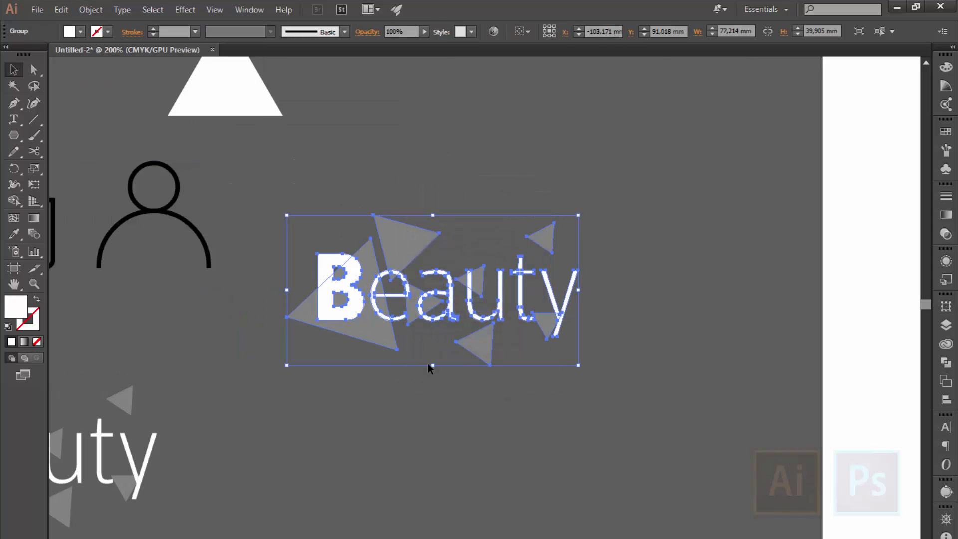
- Copy the expanded Beauty logo group and switch over to Photoshop
left_click(608, 410)
left_click_drag(608, 410, 331, 223)
left_click(491, 412)
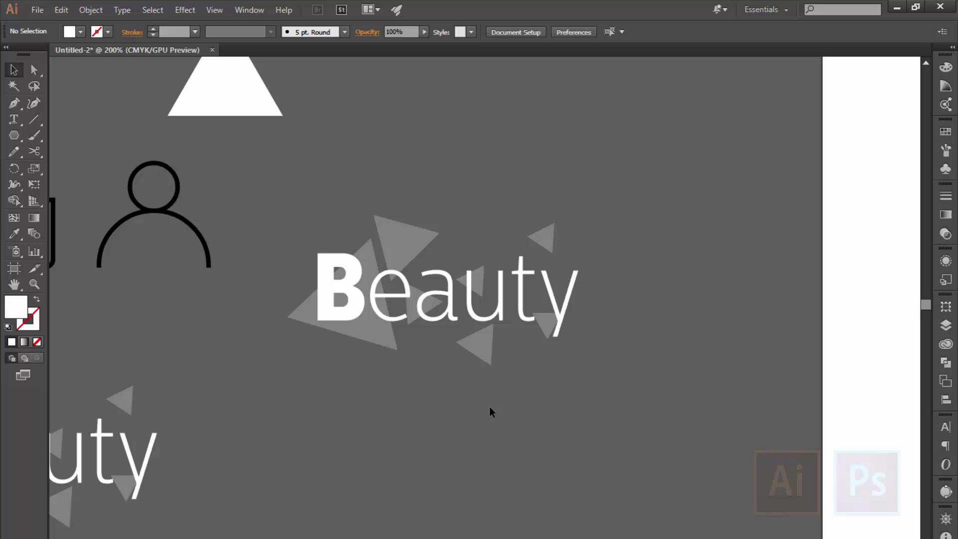
left_click(479, 344)
left_click(61, 10)
left_click(75, 72)
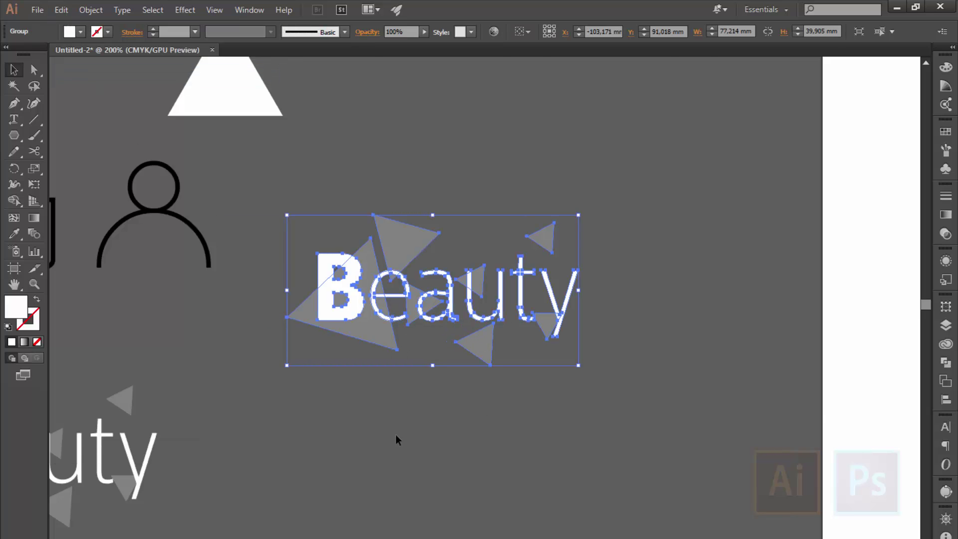
key("alt+Tab")
- Paste the Beauty logo as a smart object and scale it up to about 322%
left_click(61, 9)
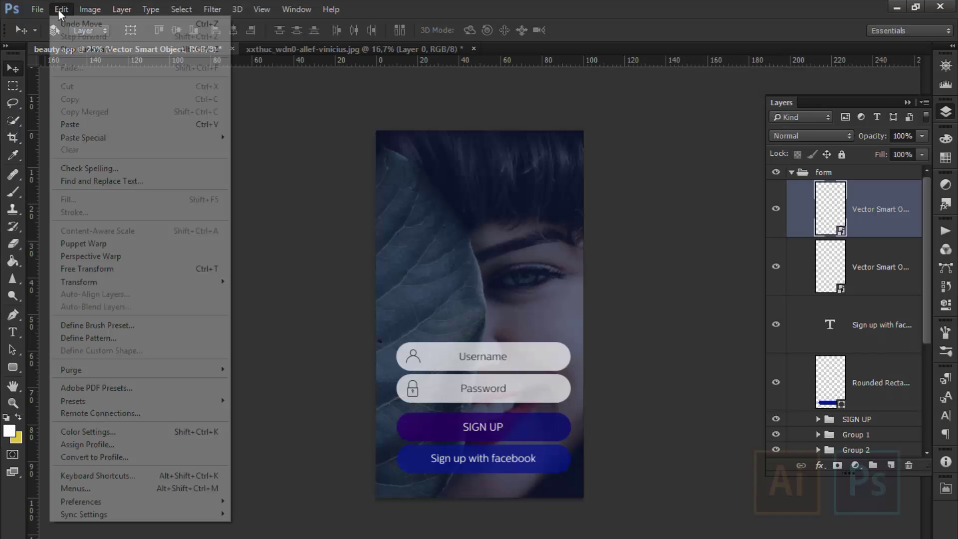
left_click(70, 124)
key("Return")
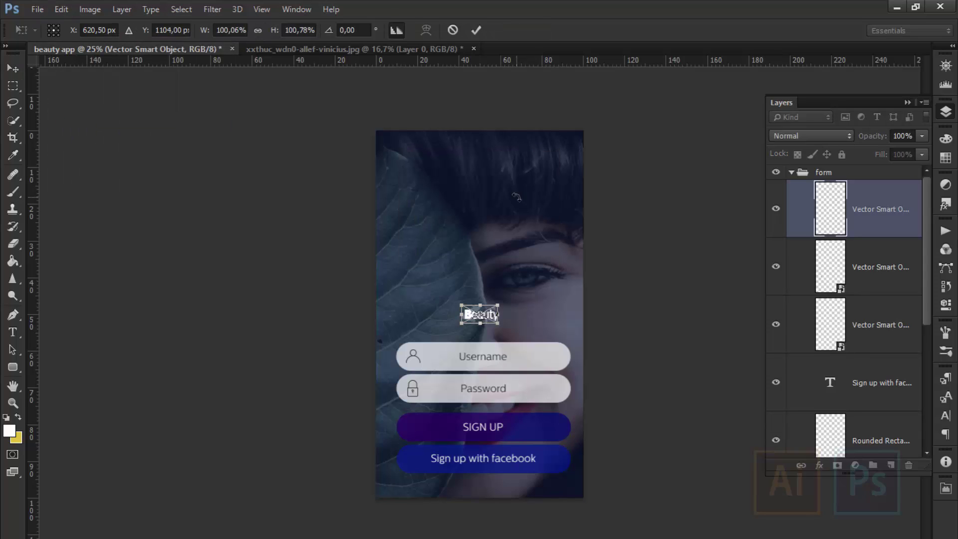
left_click_drag(498, 310, 537, 285)
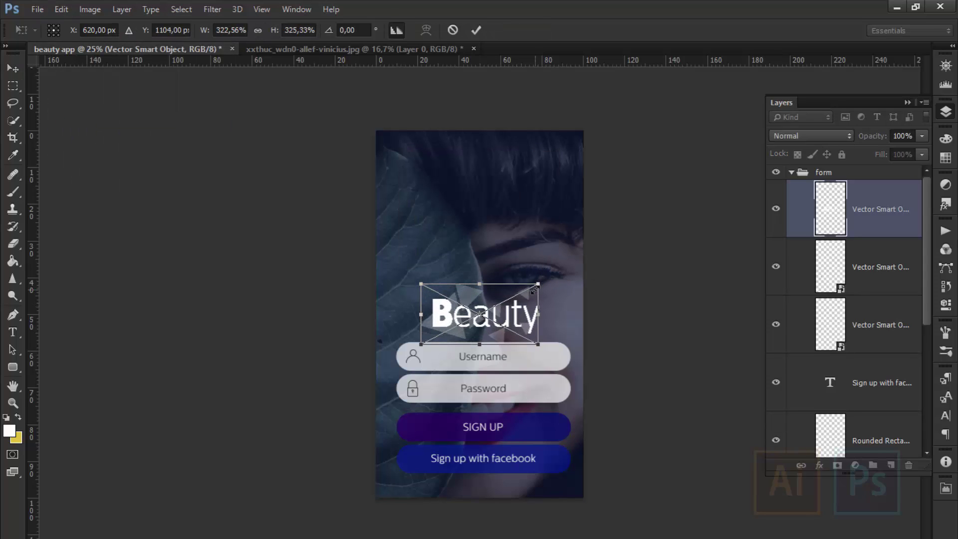
key("Return")
- Move the logo up above the login fields and enlarge it slightly more
left_click_drag(526, 320, 526, 239)
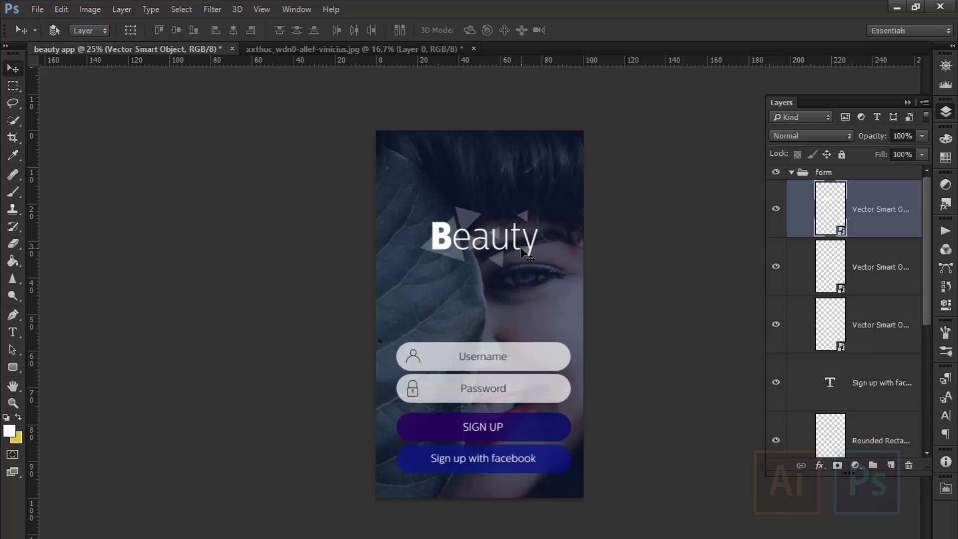
key("ctrl+t")
left_click_drag(535, 268, 542, 270)
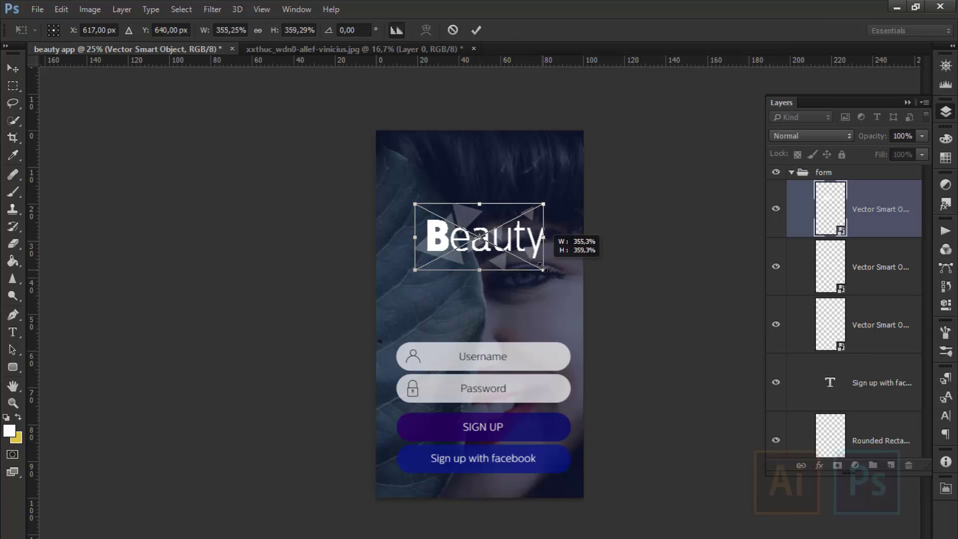
key("Return")
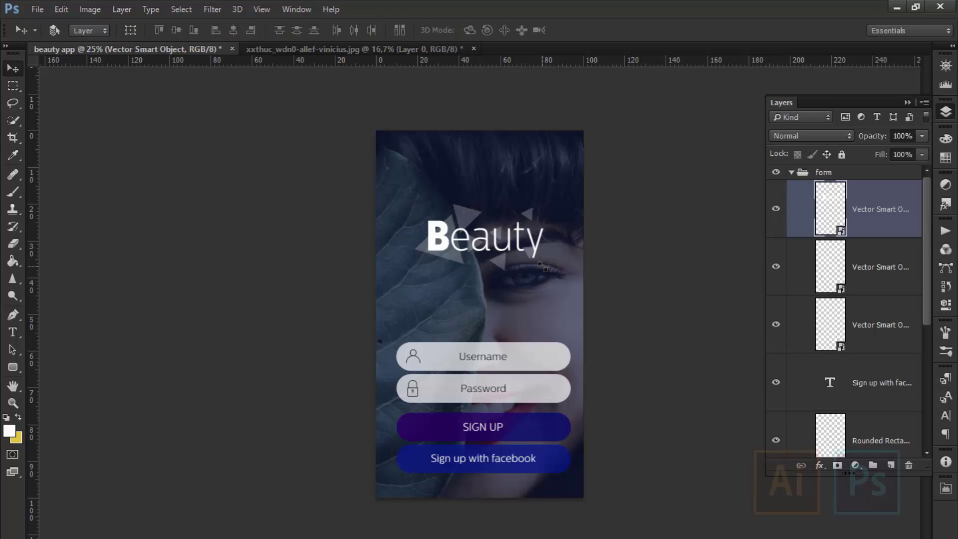
key("ctrl+plus")
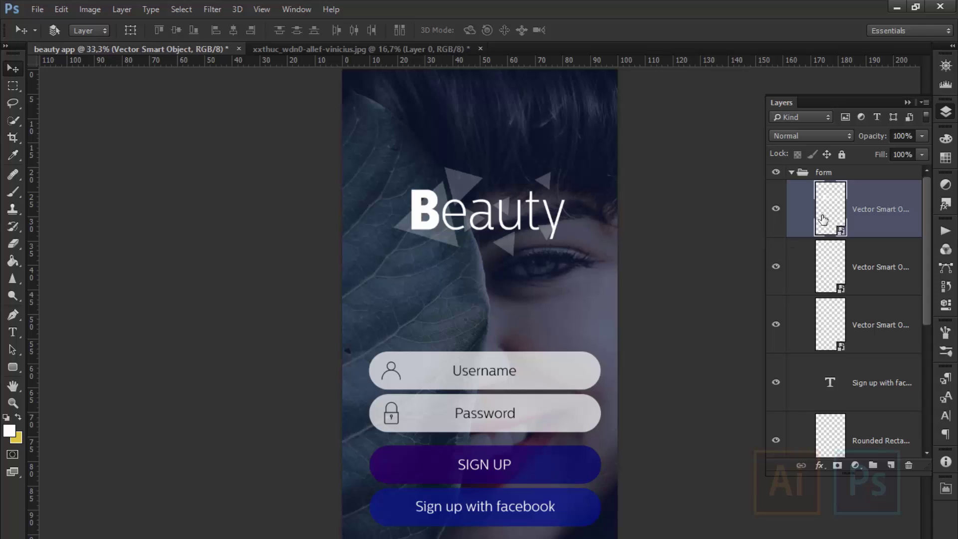
- Add a Gradient Overlay to the Beauty logo layer and lower its opacity to 70%
double_click(809, 202)
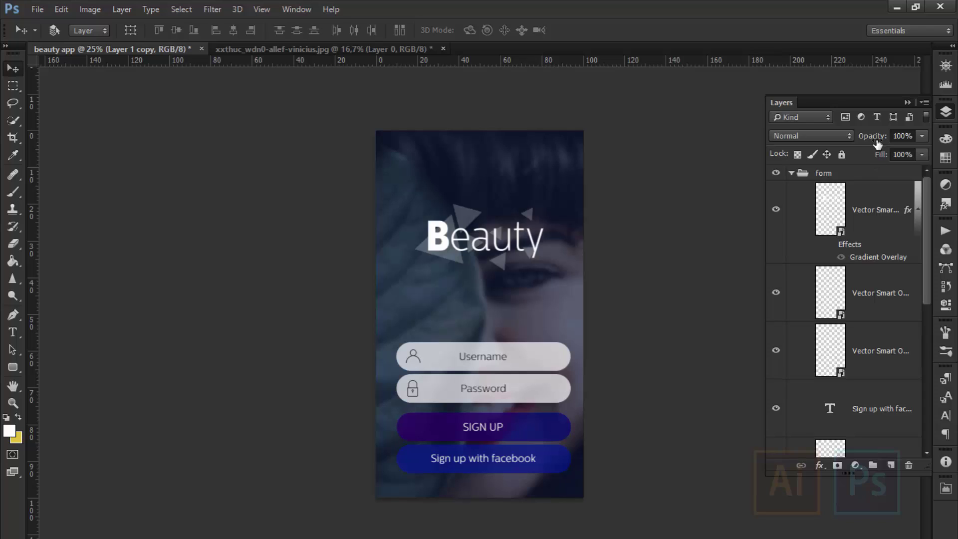
mouse_move(877, 144)
left_mouse_down()
mouse_move(850, 141)
mouse_move(887, 144)
left_mouse_up()
left_click(823, 222)
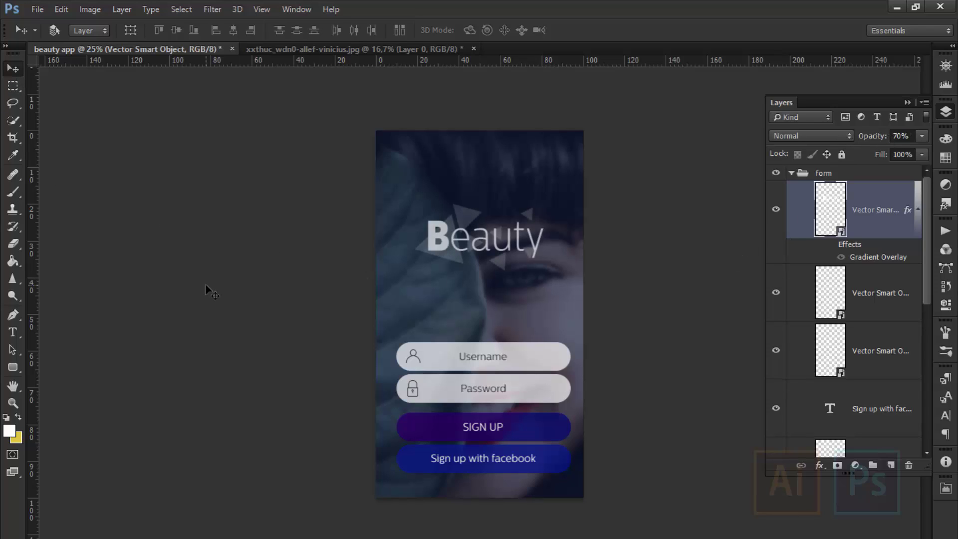
key("ctrl+plus")
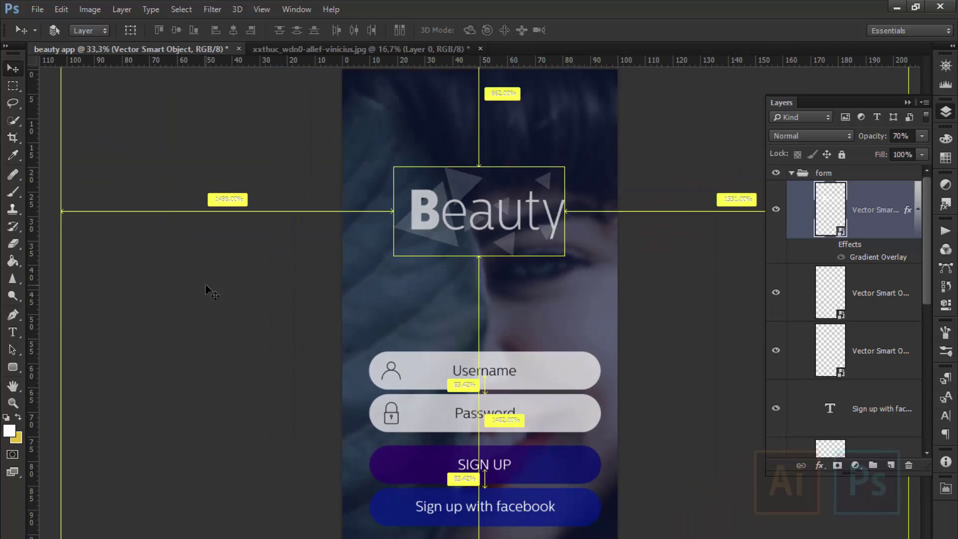
key("ctrl+minus")
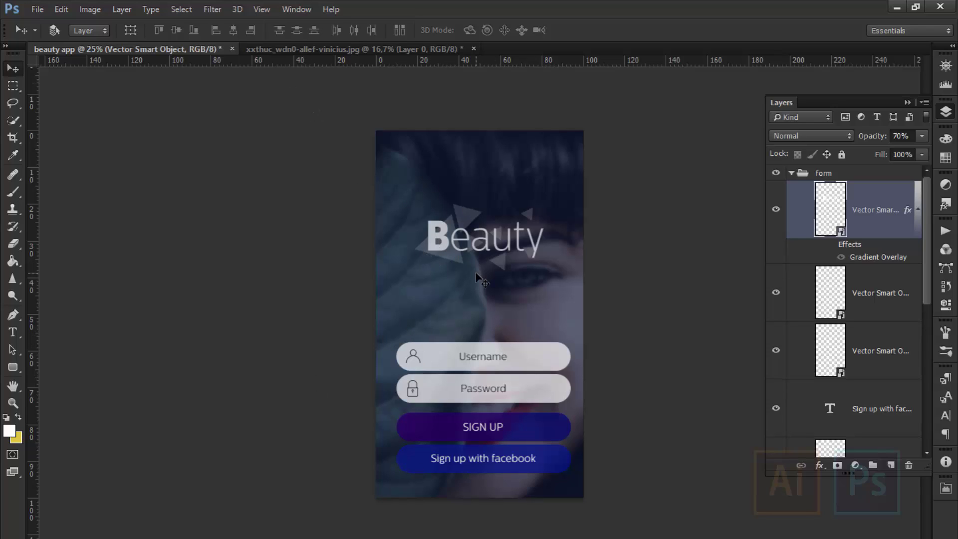
key("ctrl")
key("ctrl+plus")
key("ctrl+plus")
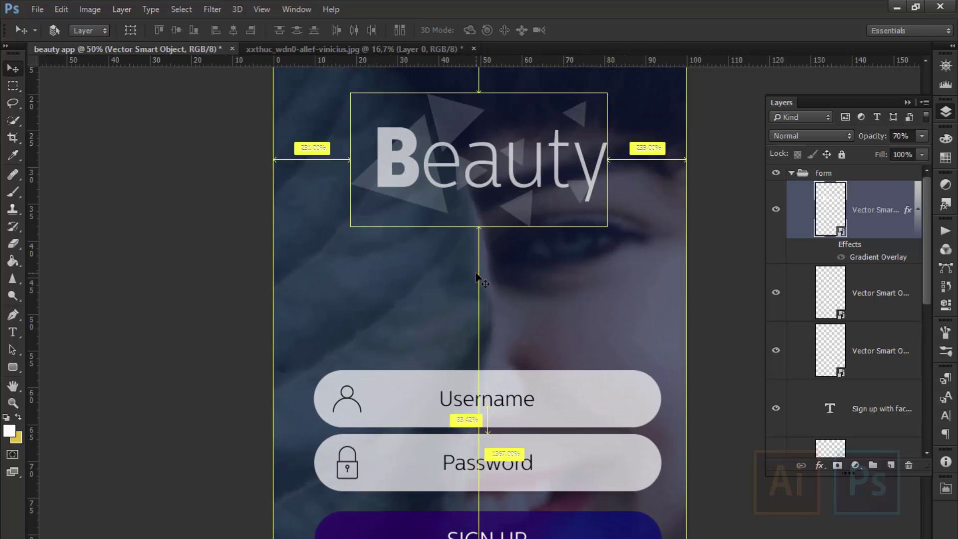
key("ctrl+minus")
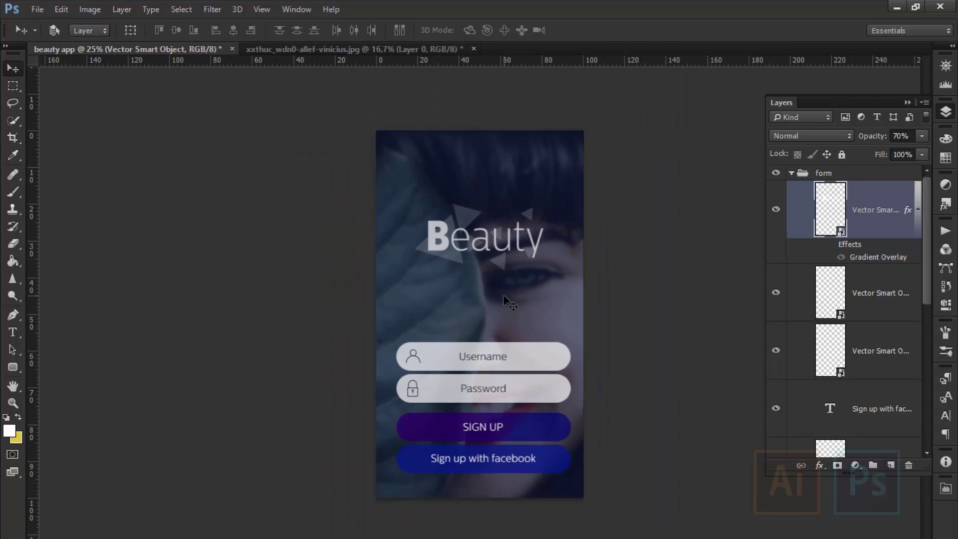
- Delete Layer 1 copy and duplicate Layer 1 into a fresh visible copy, viewing at 25%
left_click_drag(927, 273, 927, 419)
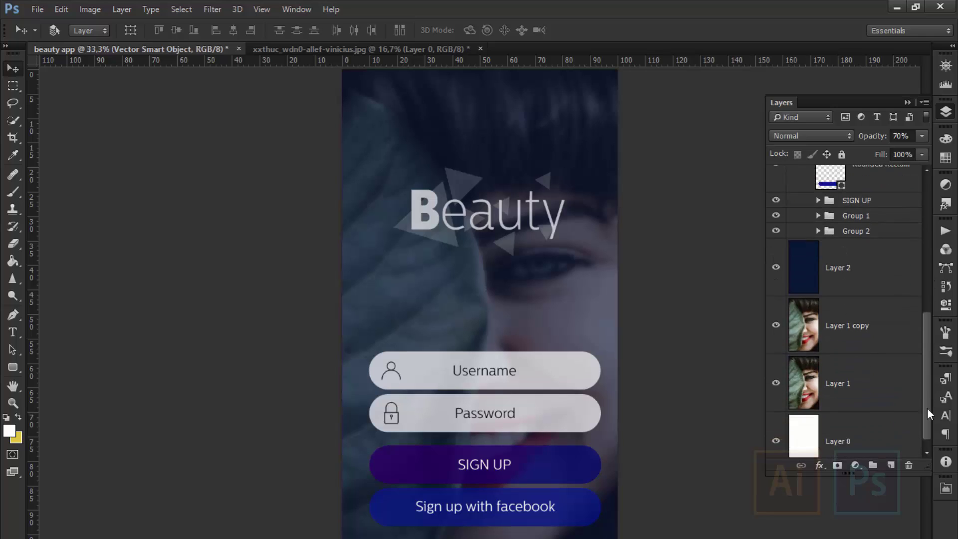
left_click(776, 314)
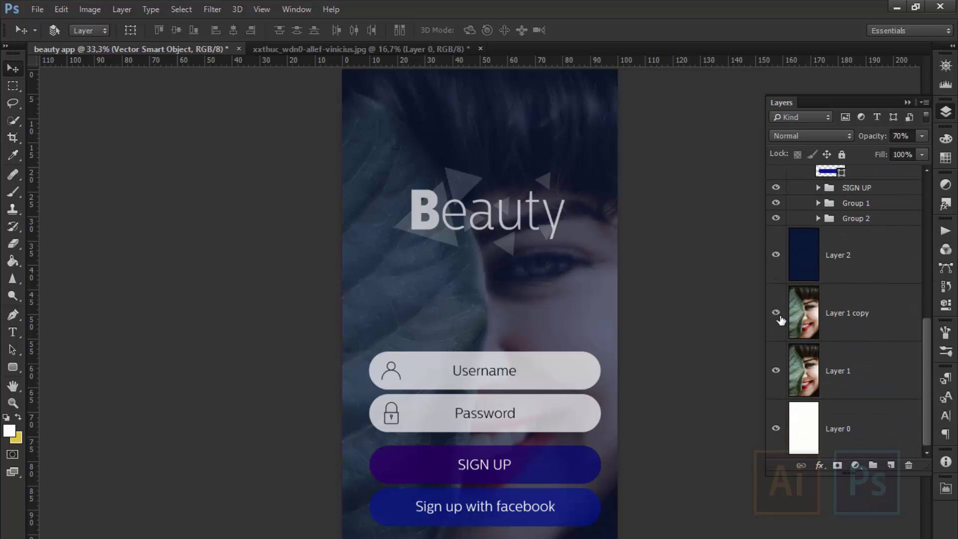
key("ctrl+minus")
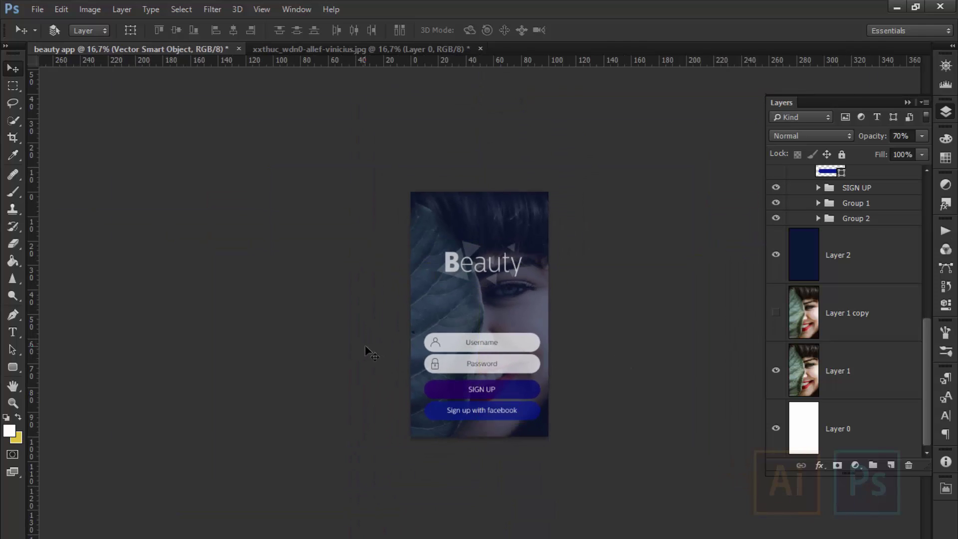
left_click(864, 312)
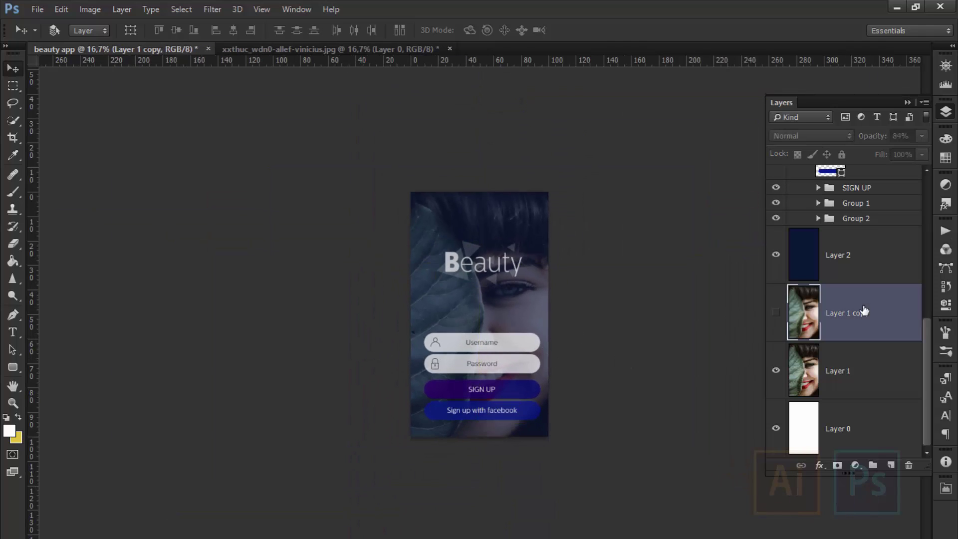
left_click(776, 313)
key("Delete")
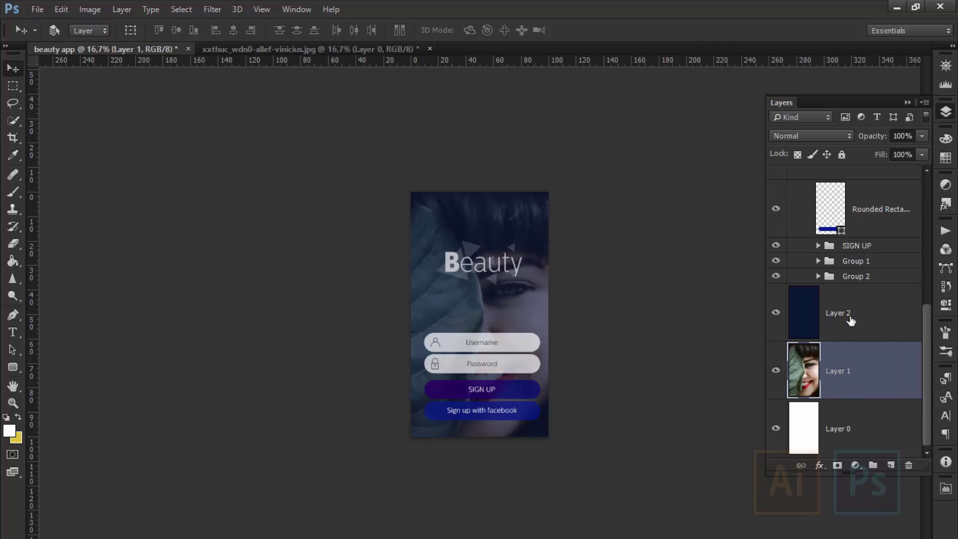
key("ctrl+j")
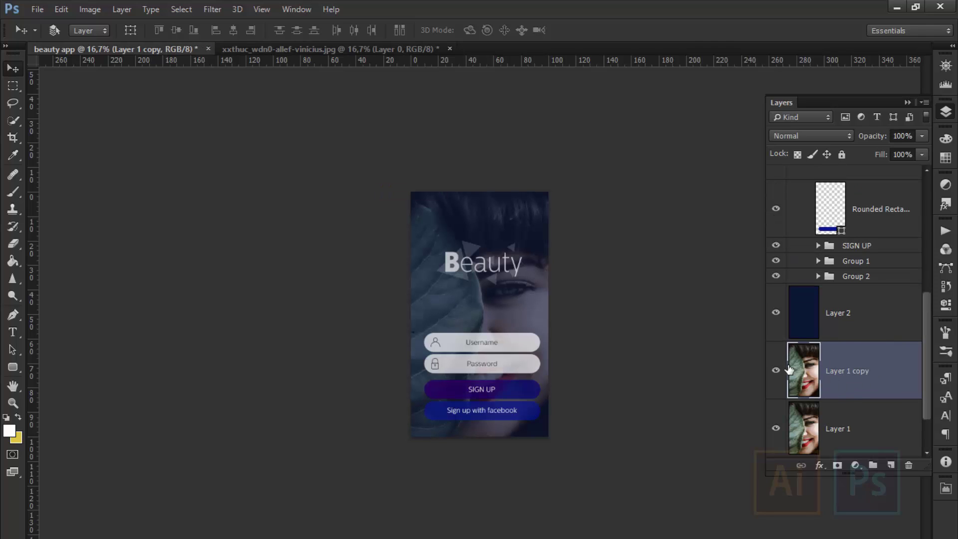
key("ctrl+plus")
key("m")
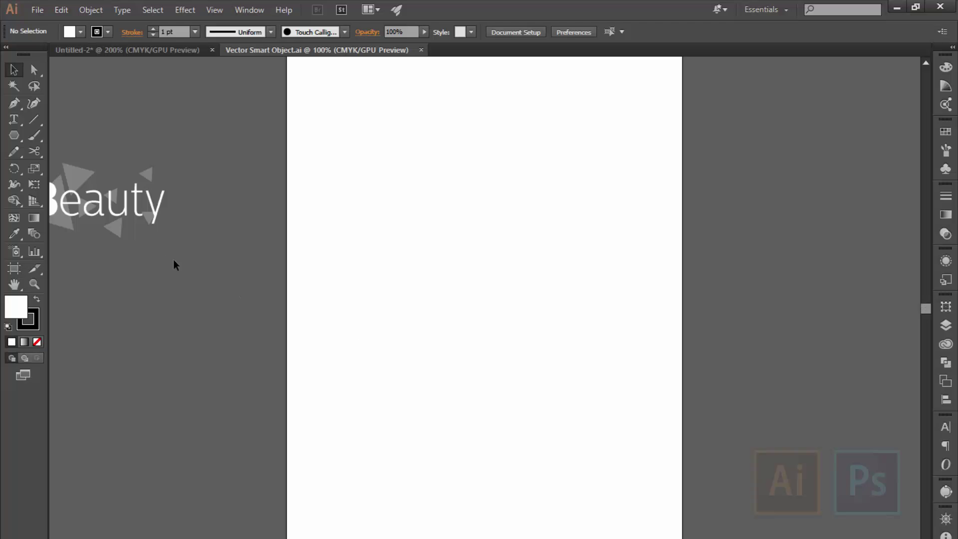
mouse_move(175, 263)
left_mouse_down()
mouse_move(462, 283)
mouse_move(546, 322)
left_mouse_up()
- Close the Vector Smart Object.ai document in Illustrator
key("ctrl+minus")
key("ctrl+minus")
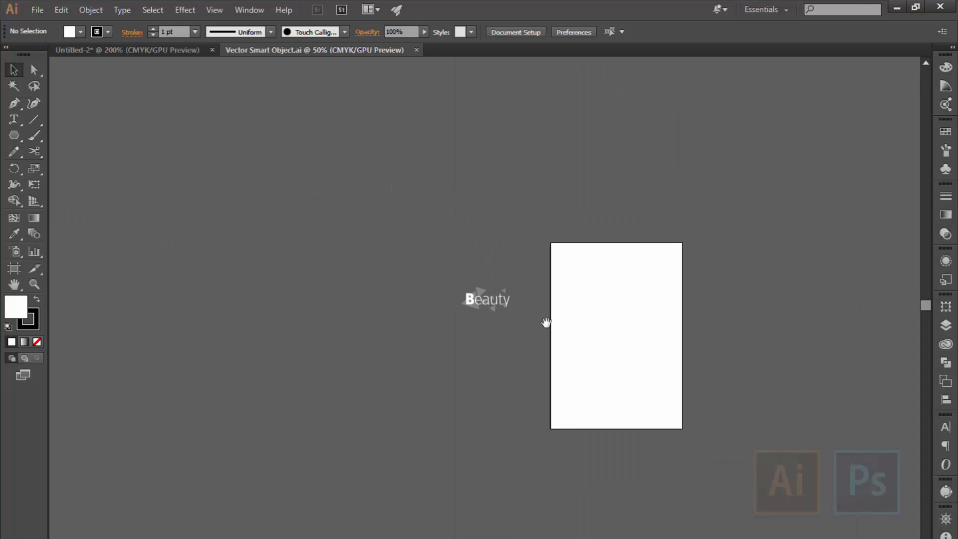
key("ctrl+plus")
key("ctrl+plus")
key("ctrl+plus")
left_click(420, 50)
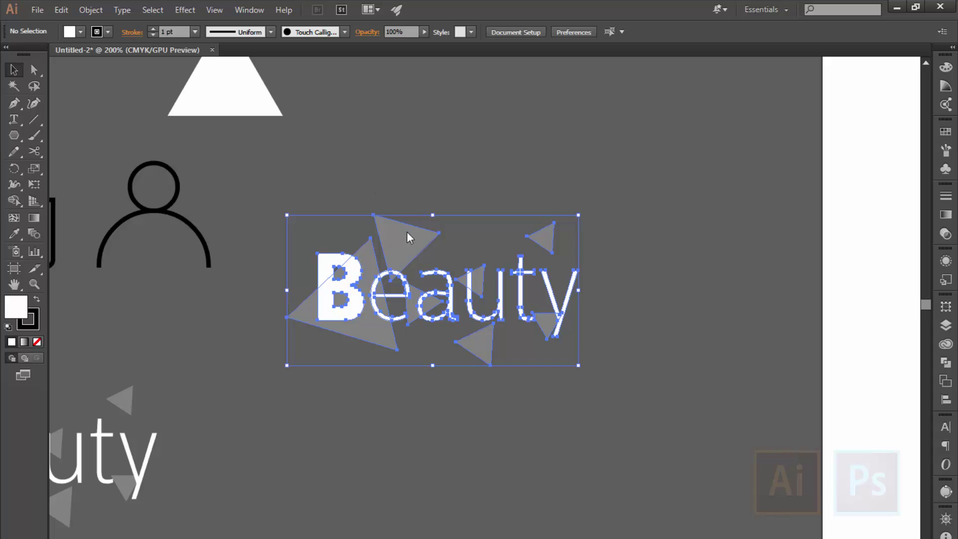
- Ungroup the lower duplicate Beauty logo and drag its B away from eauty
left_click(507, 171)
key("ctrl+minus")
key("ctrl+minus")
key("ctrl+minus")
scroll(477, 368, "left", 5)
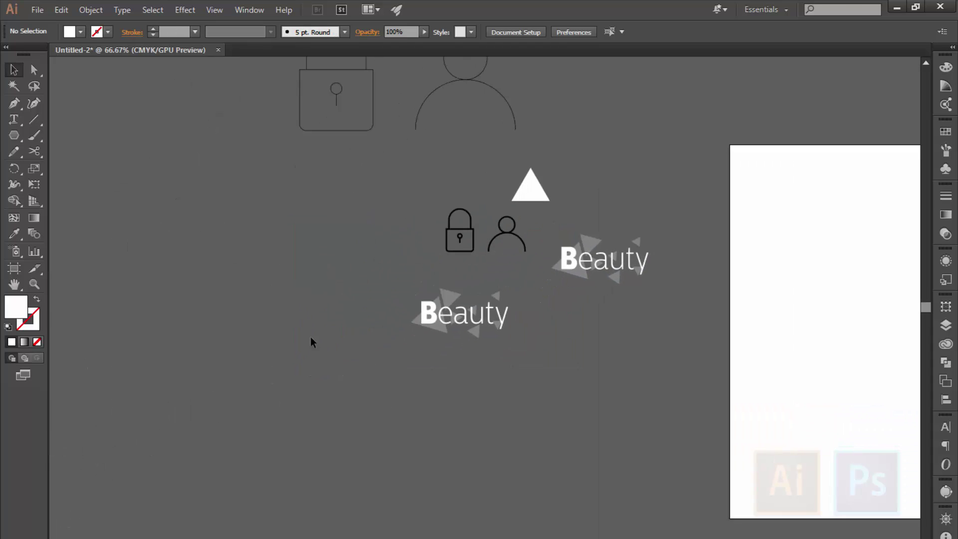
left_click(449, 327)
right_click(447, 322)
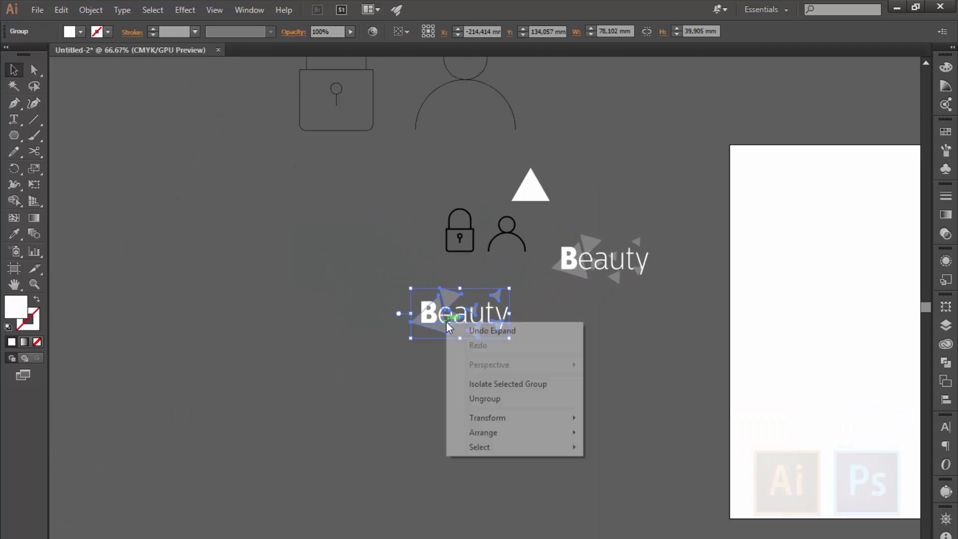
left_click(473, 398)
left_click_drag(430, 315, 271, 267)
- Move the separated B aside and retype it as a Bold f
left_click_drag(306, 354, 436, 380)
key("ctrl+plus")
key("ctrl+plus")
left_click(428, 321)
double_click(431, 322)
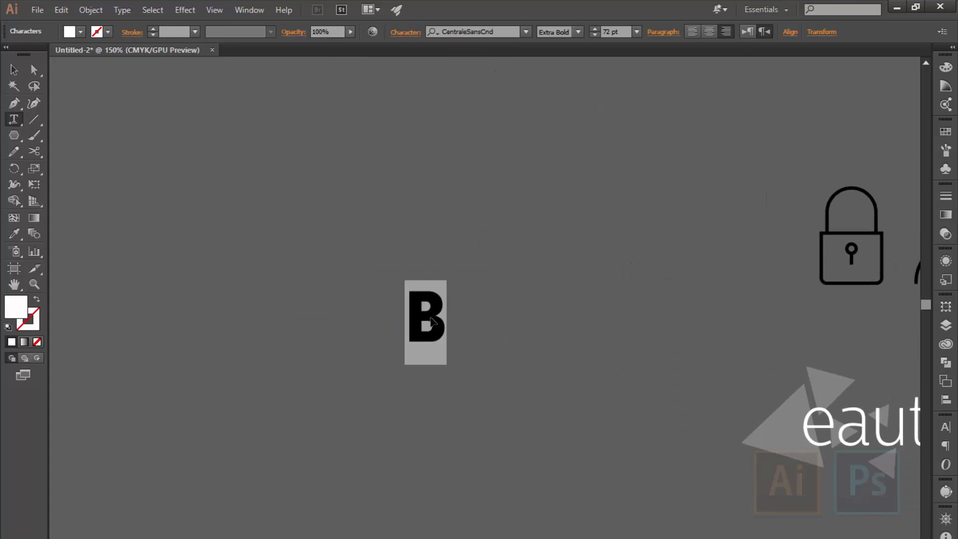
type("f")
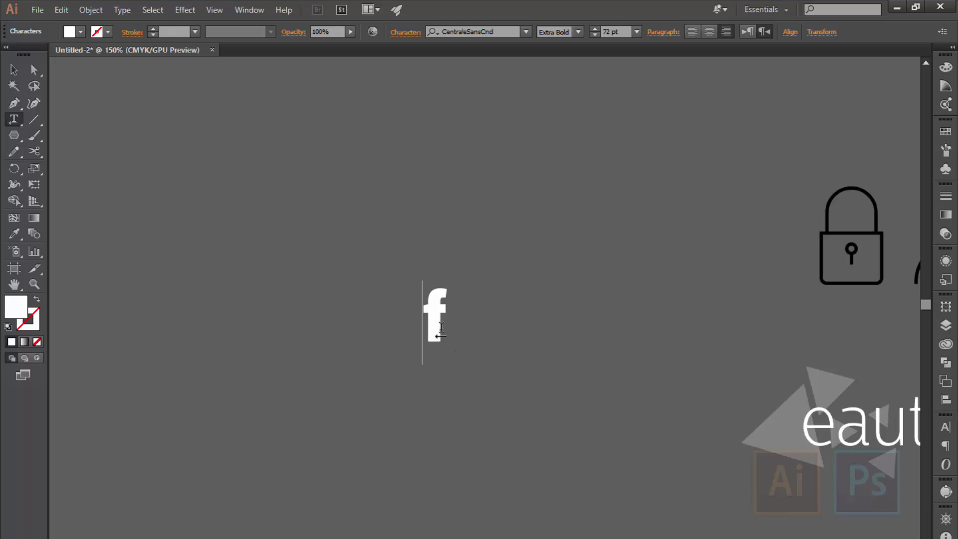
key("ctrl+a")
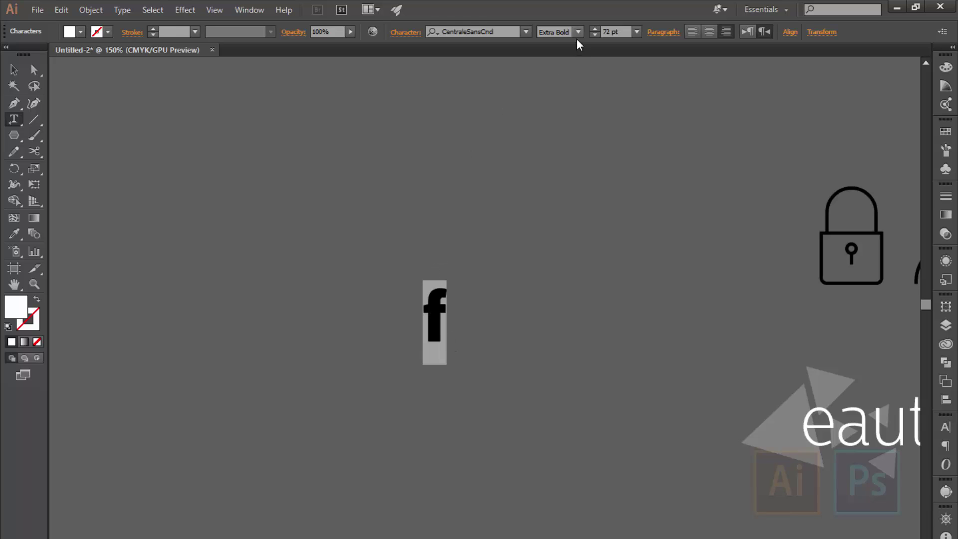
left_click(577, 31)
left_click(561, 148)
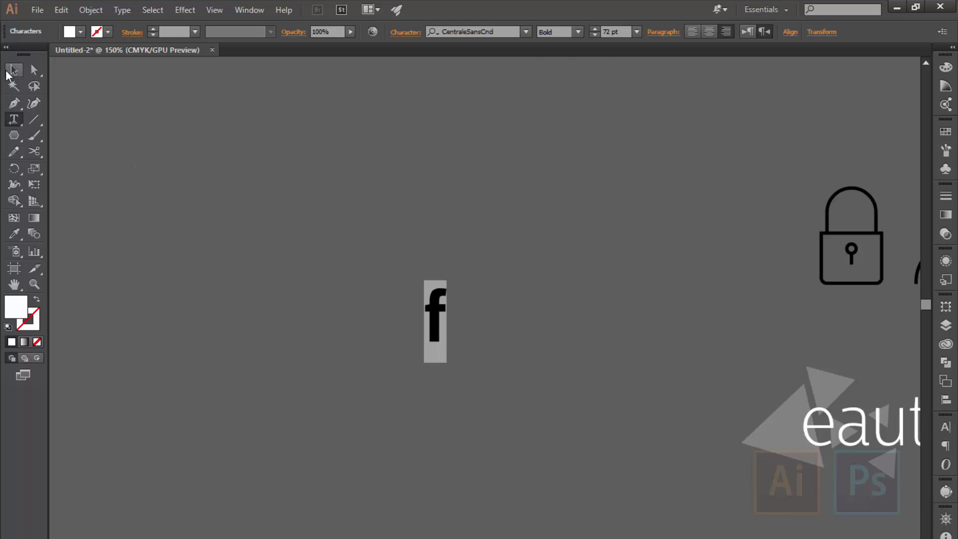
left_click(13, 70)
left_click(287, 260)
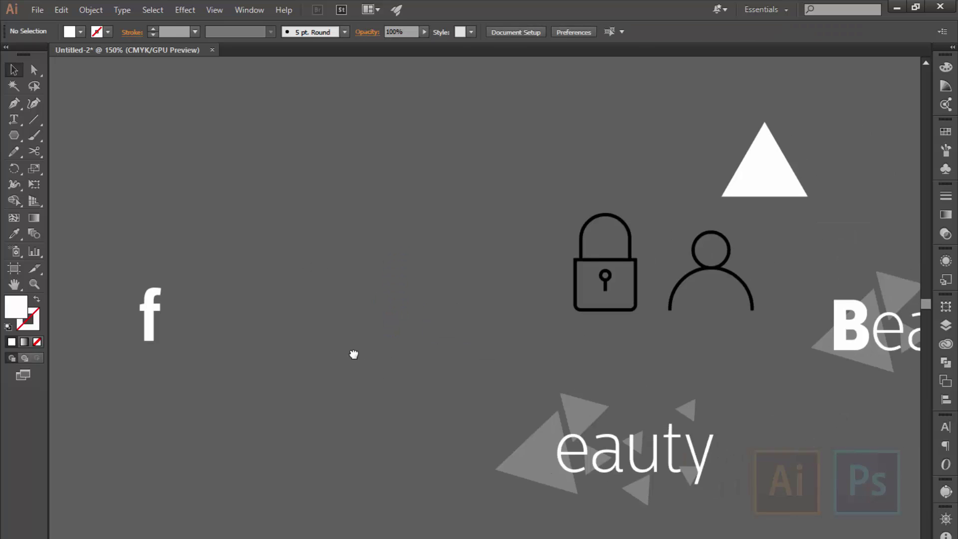
- Ungroup the person icon and move its head circle around the f
left_click_drag(354, 355, 362, 354)
left_click(737, 254)
right_click(736, 255)
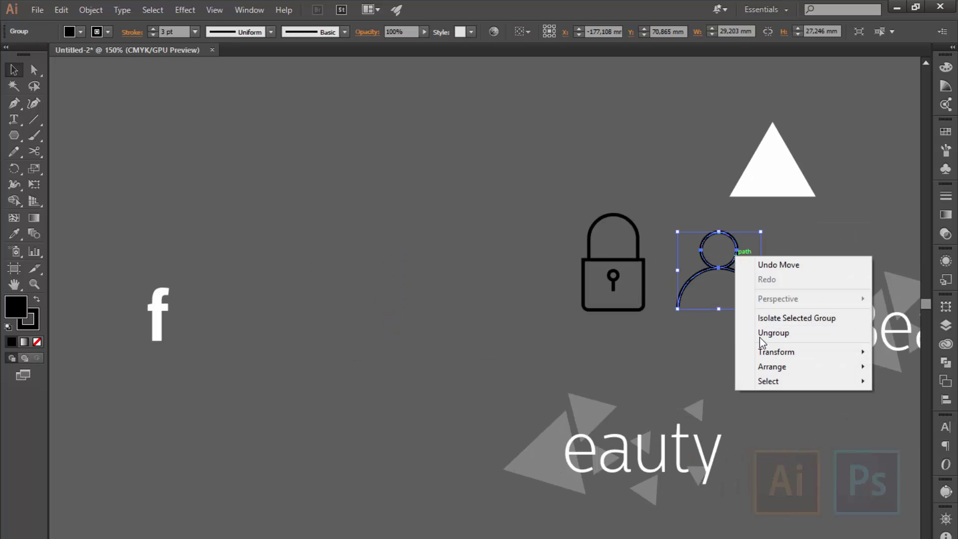
left_click(773, 332)
left_click(779, 280)
left_click(738, 264)
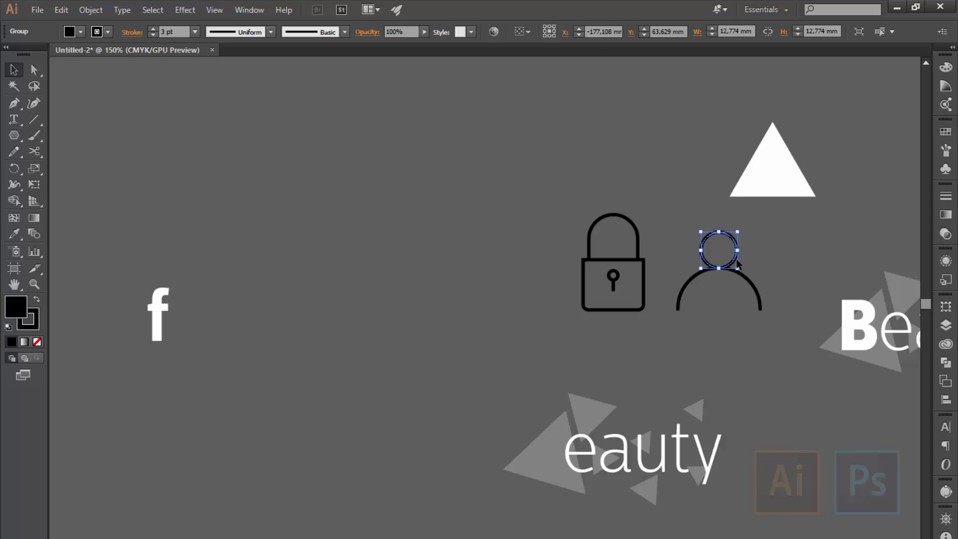
mouse_move(737, 264)
left_mouse_down()
mouse_move(177, 333)
mouse_move(391, 344)
mouse_move(446, 399)
mouse_move(413, 387)
left_mouse_up()
left_click(471, 417)
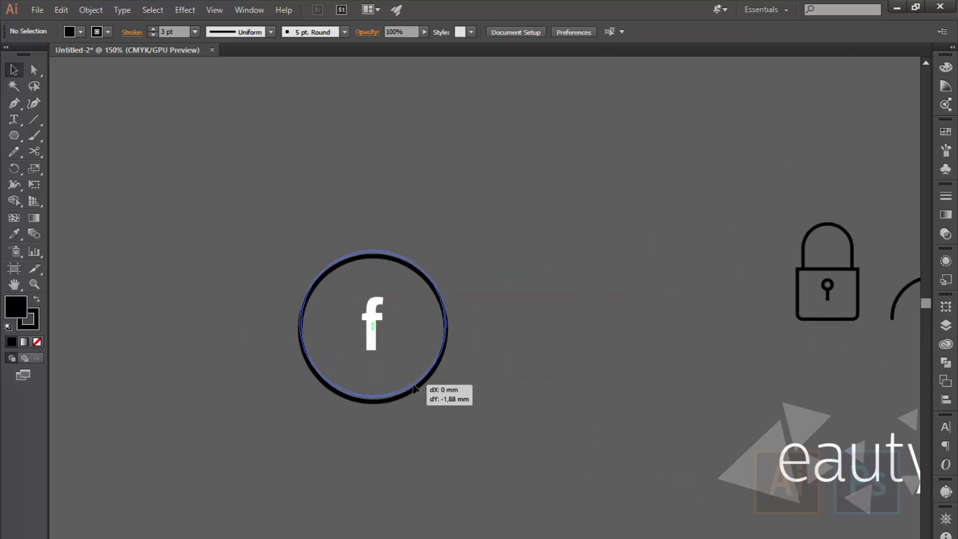
left_click(437, 399)
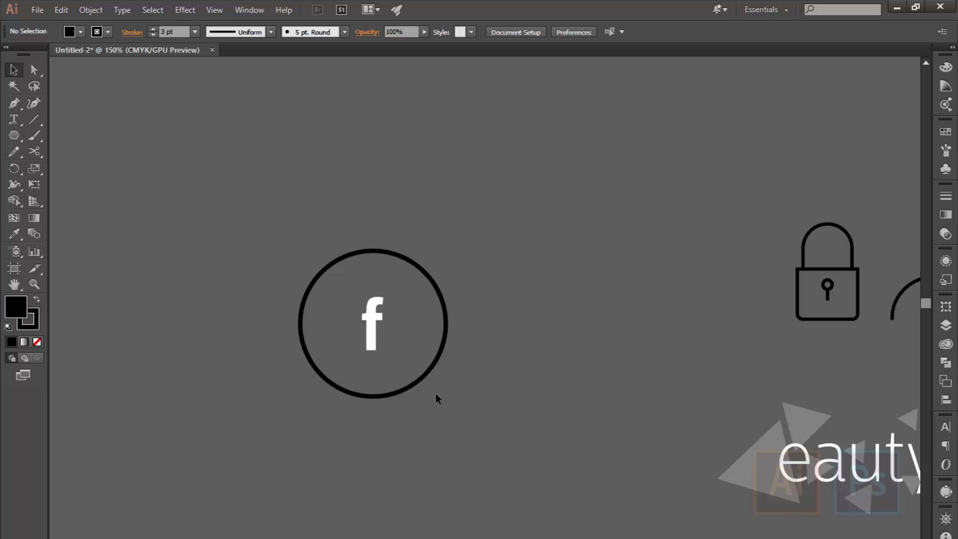
- Give the circle no fill and a white ffffff stroke
left_click(444, 357)
left_click(37, 342)
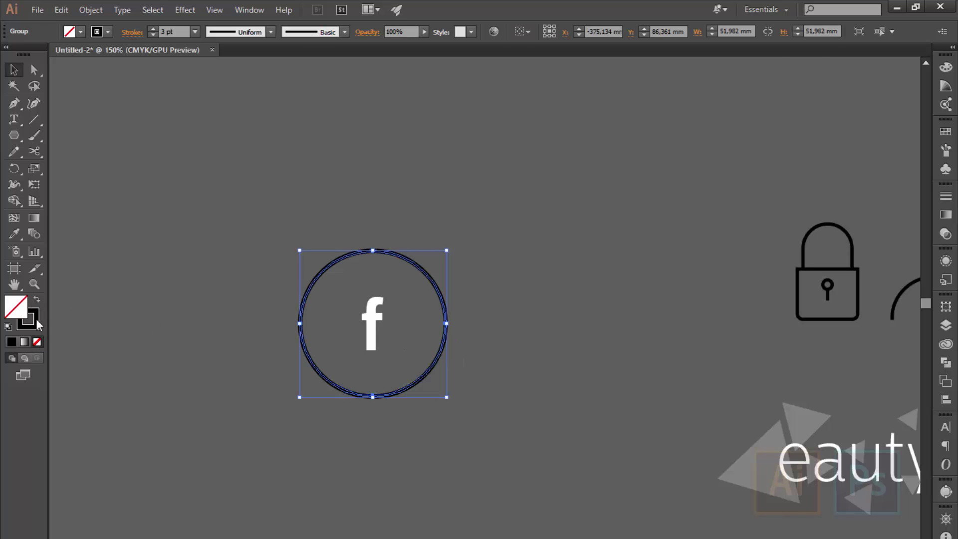
double_click(16, 305)
type("ffffff")
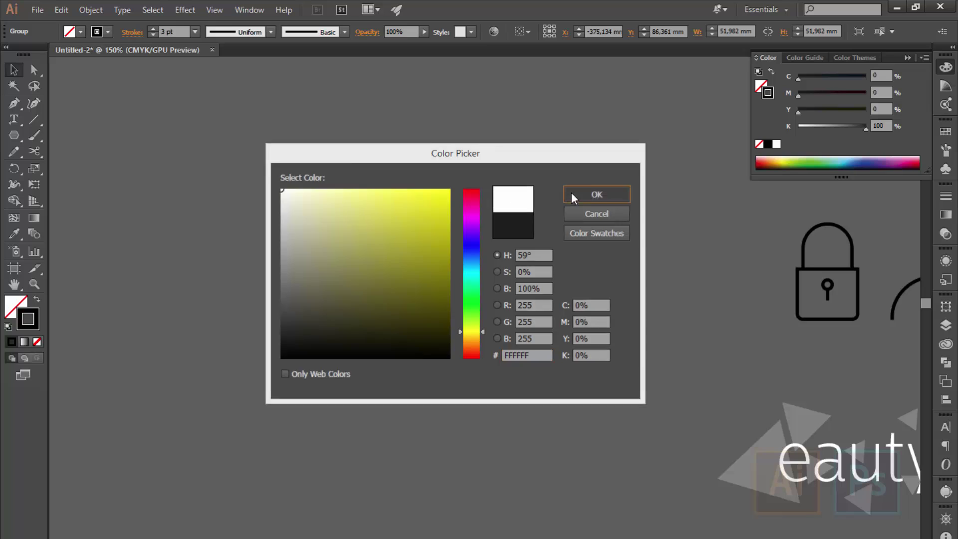
left_click(566, 196)
- Expand the circle and f, centre the f in the circle, and group them
left_click_drag(255, 252, 467, 361)
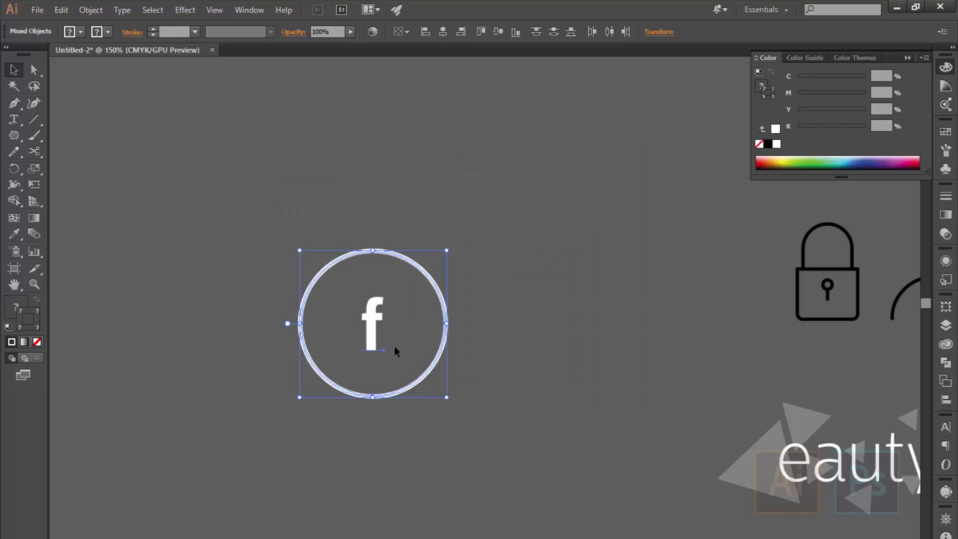
left_click(91, 10)
left_click(113, 152)
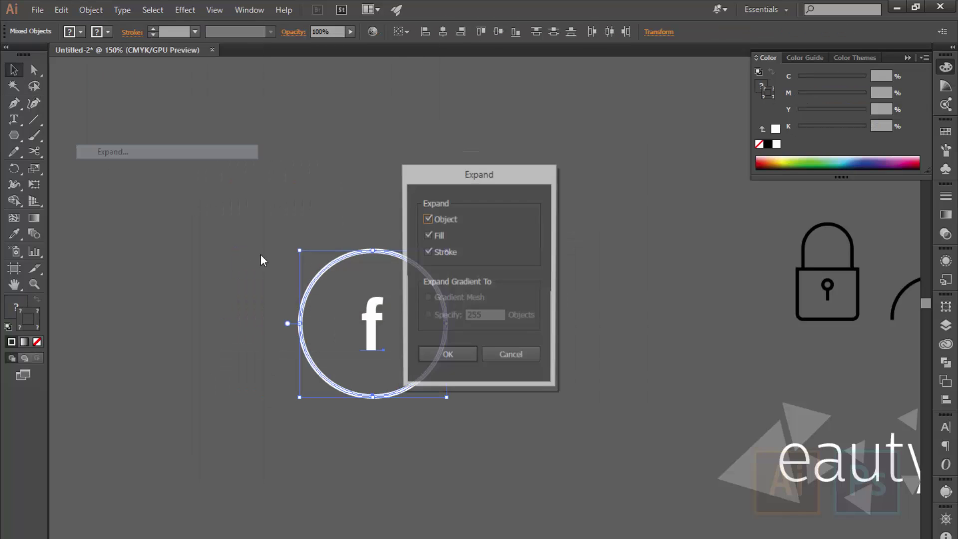
left_click(447, 359)
left_click(564, 31)
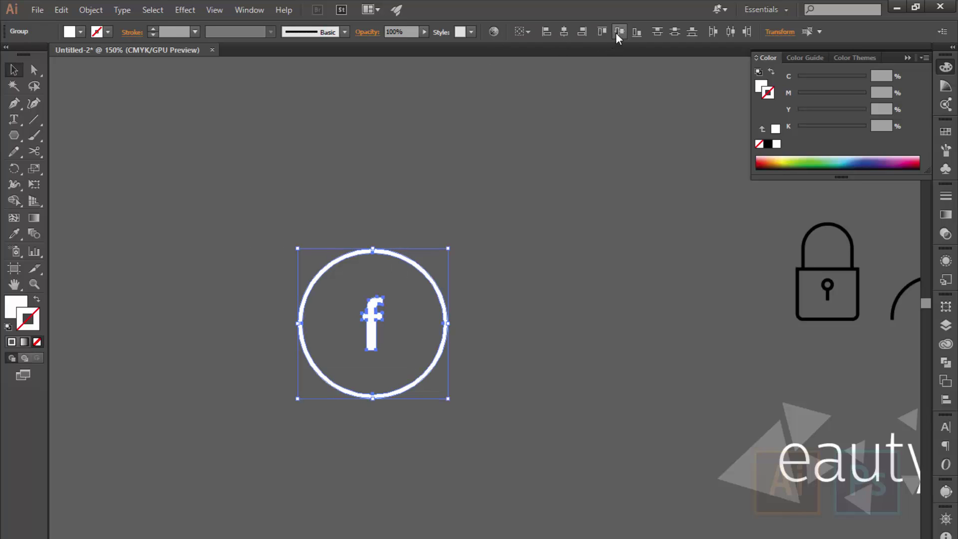
right_click(422, 320)
left_click(455, 379)
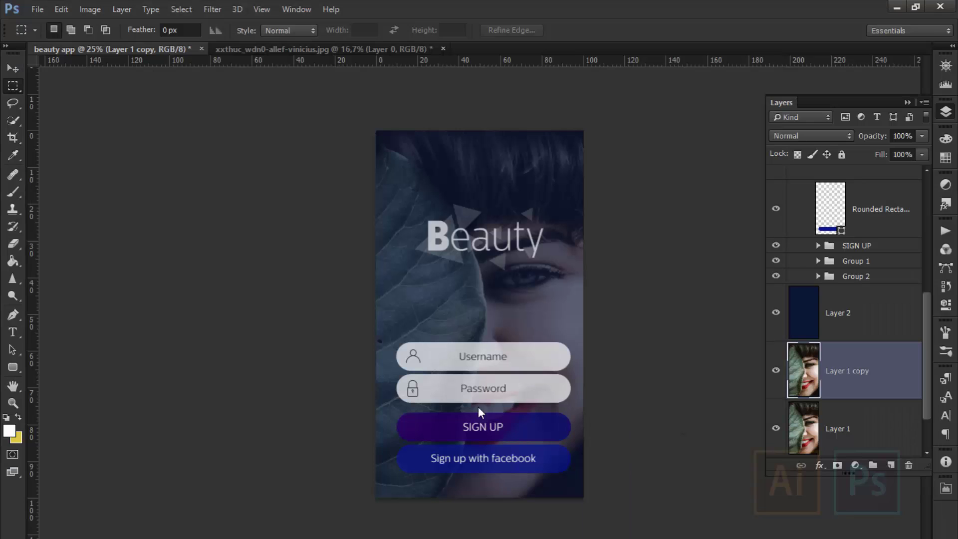
- Paste the Facebook icon as a smart object at about 156% and move its layer to the top
key("ctrl+v")
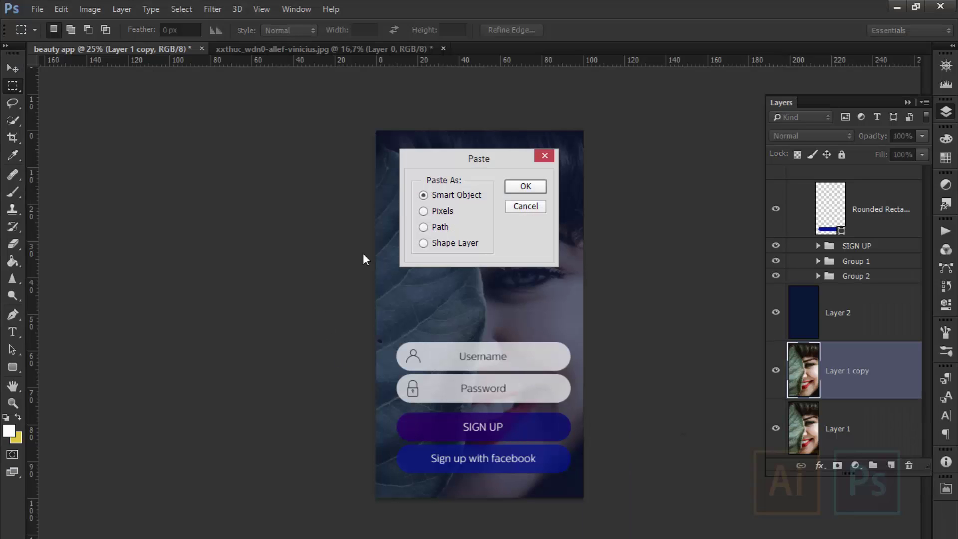
left_click(511, 187)
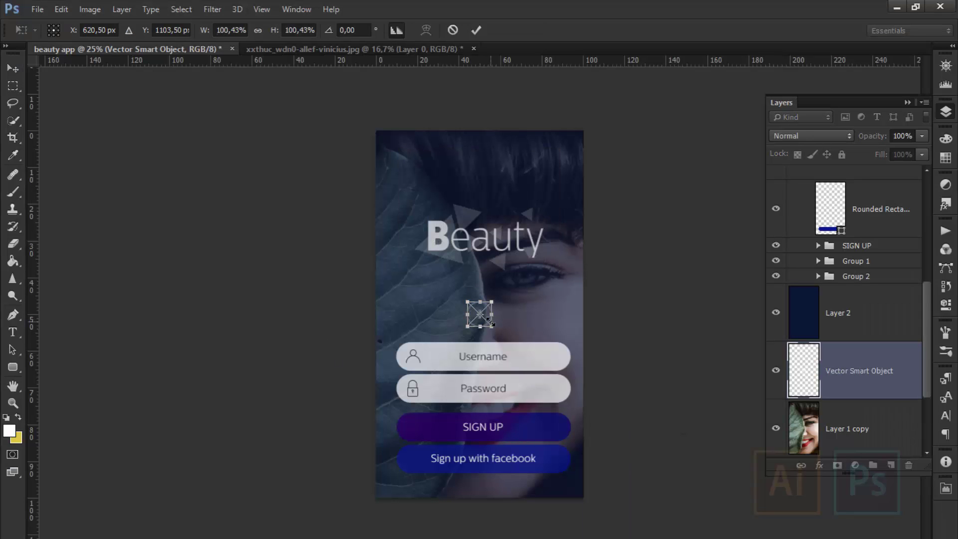
left_click_drag(490, 321, 501, 326)
key("m")
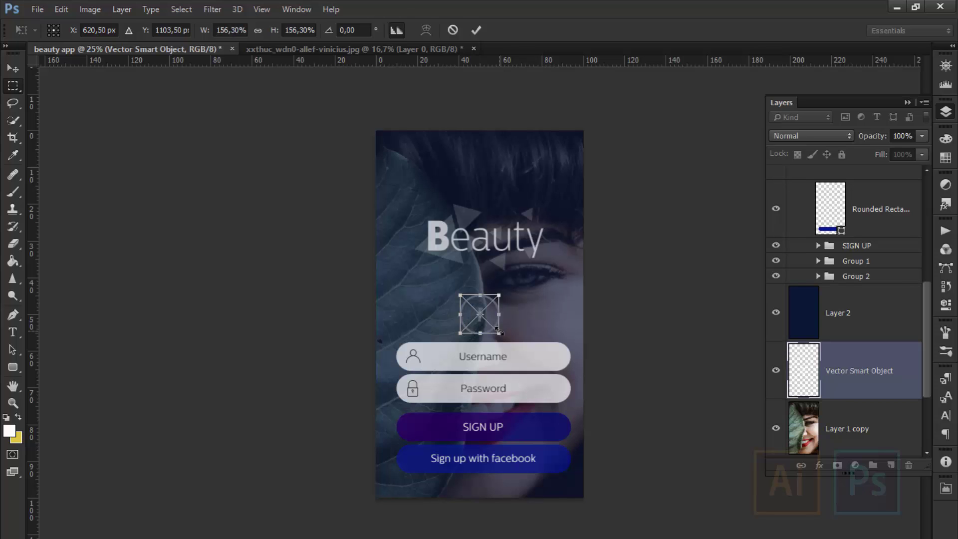
key("Return")
left_click_drag(804, 369, 810, 170)
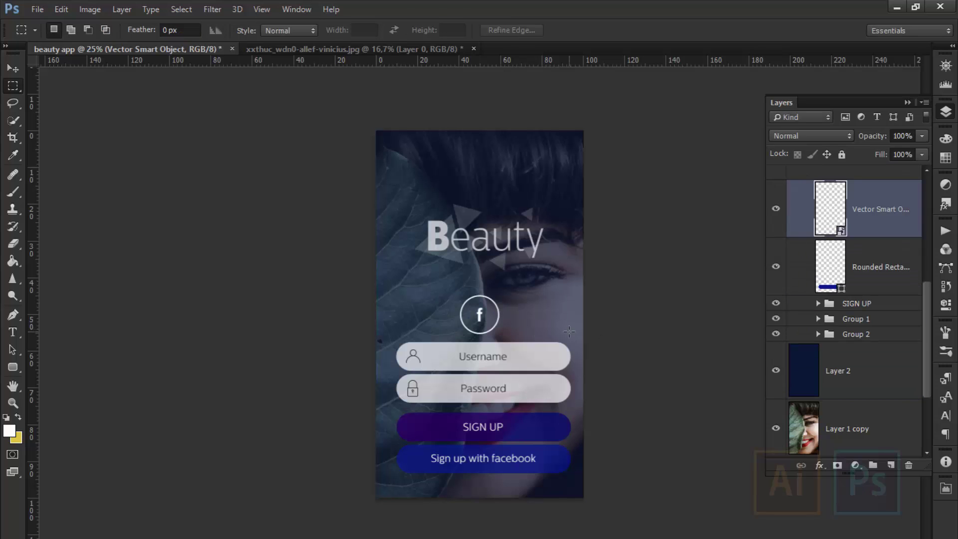
scroll(466, 448, "up", 2)
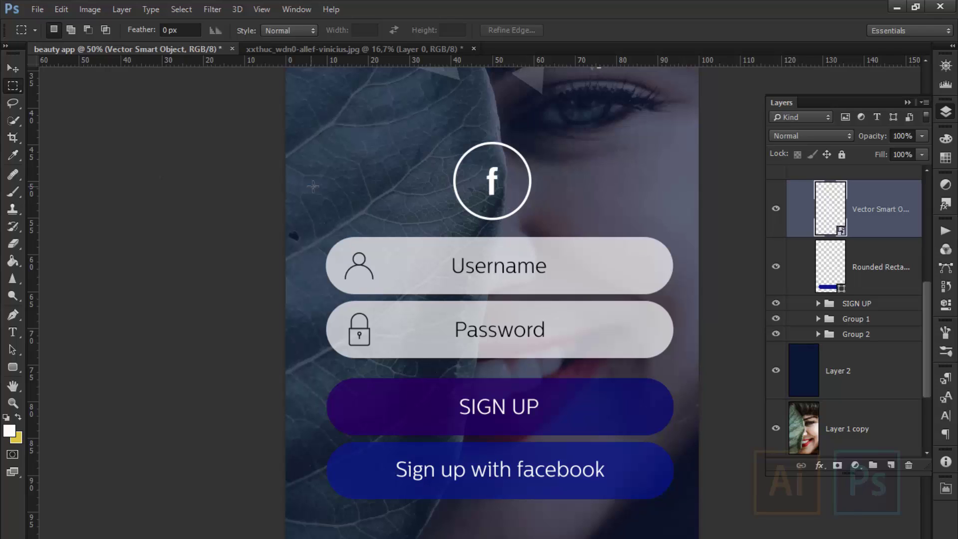
- Place the icon inside the Sign up with facebook button, scaled to about 71%
left_click(13, 67)
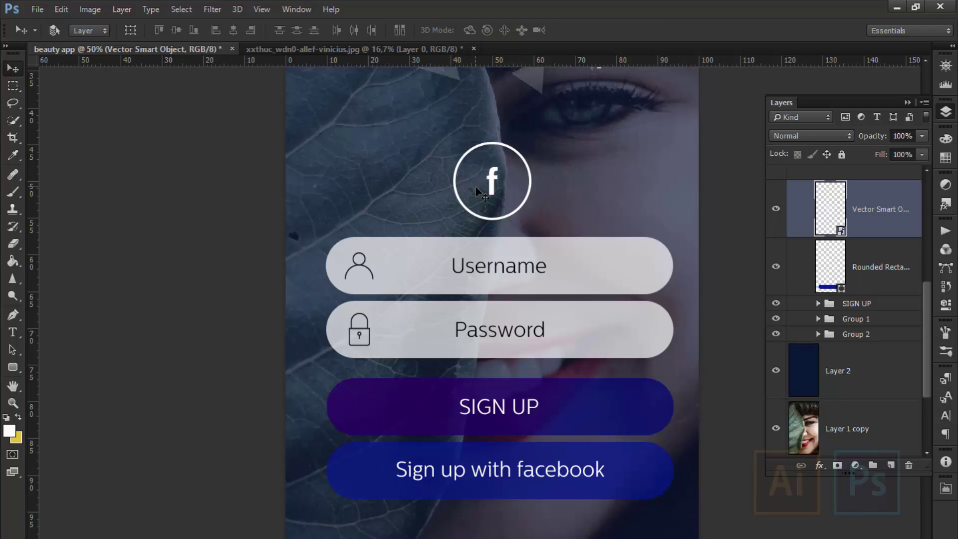
left_click_drag(476, 189, 357, 479)
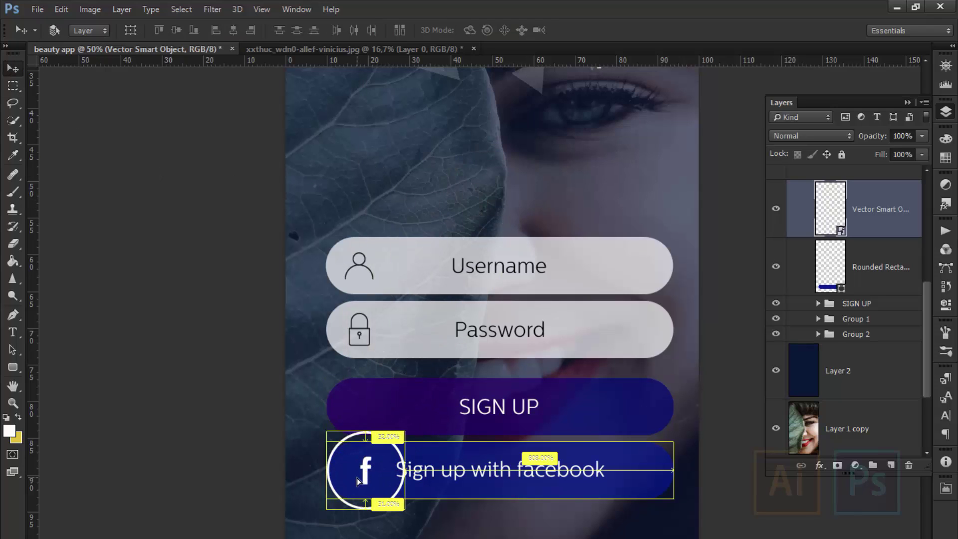
key("ctrl+t")
left_click_drag(404, 508, 385, 491)
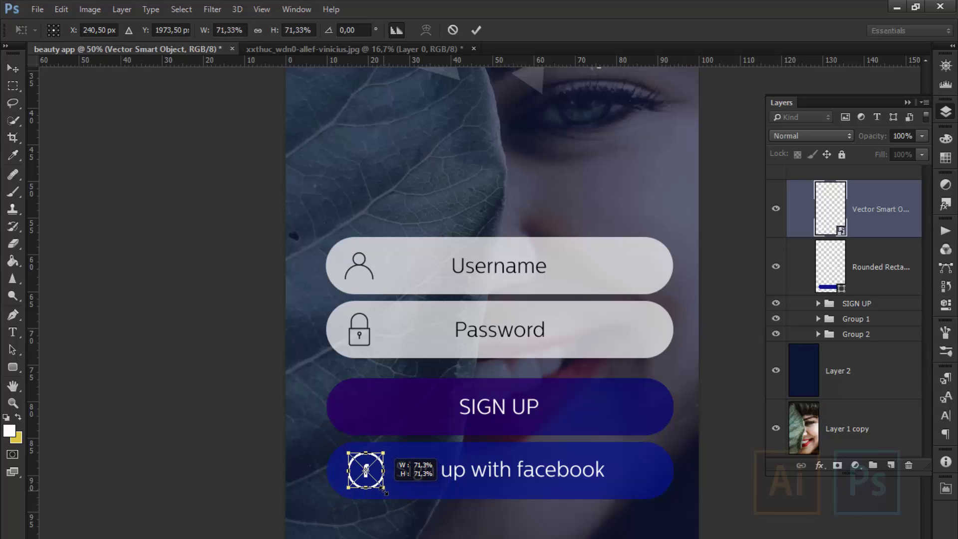
key("Return")
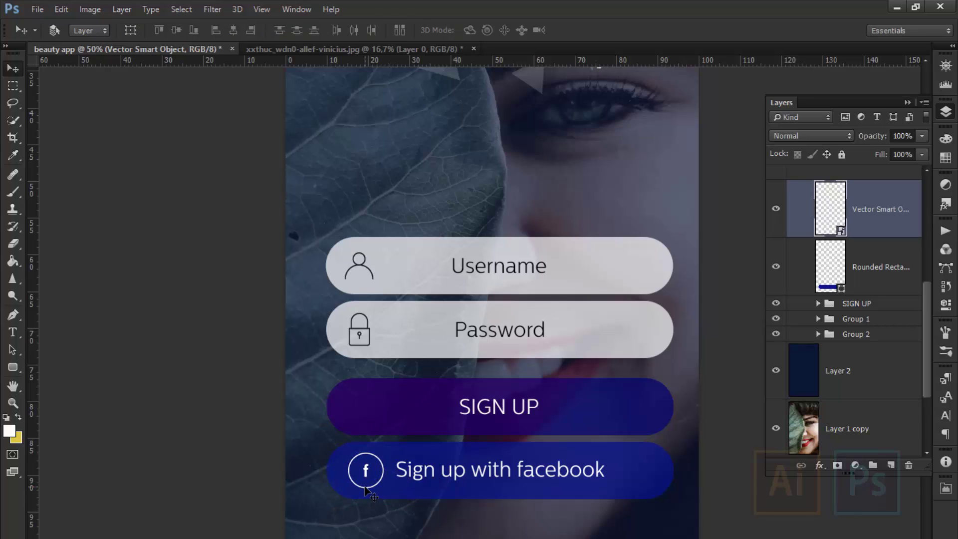
left_click_drag(368, 492, 349, 491)
key("ctrl+minus")
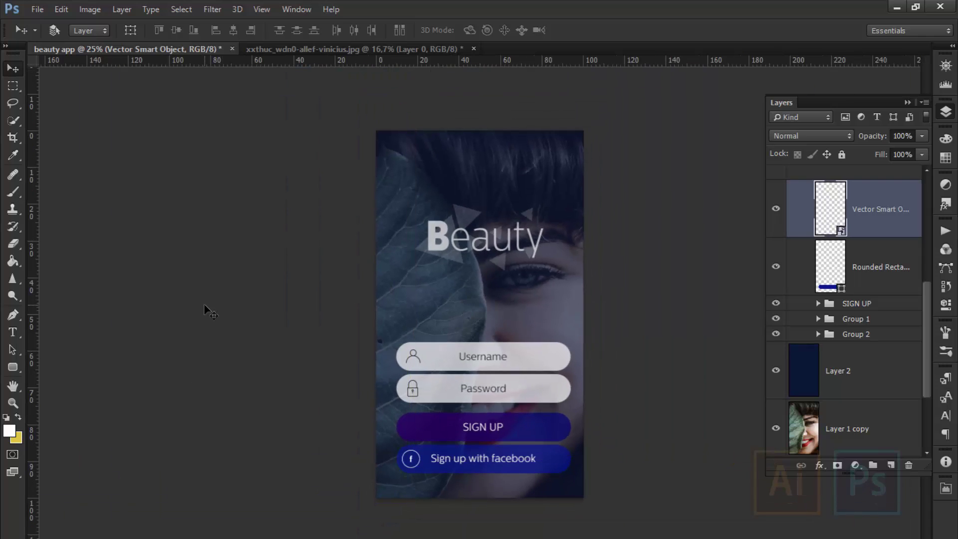
key("ctrl+plus")
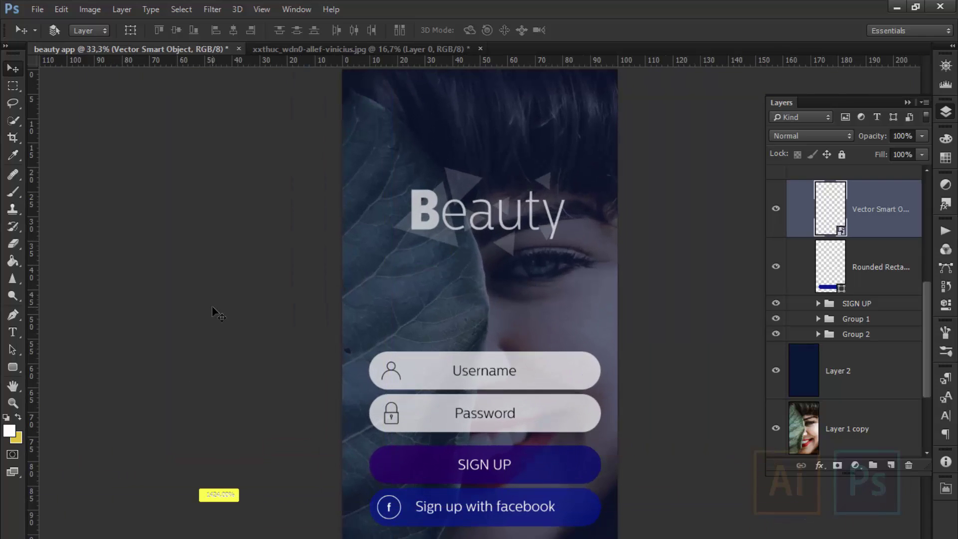
key("ctrl+minus")
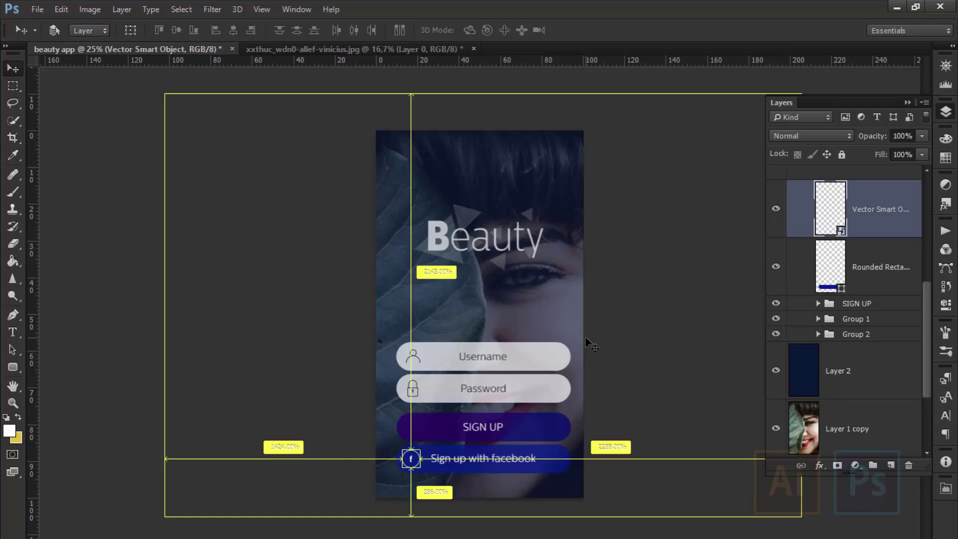
key("ctrl+plus")
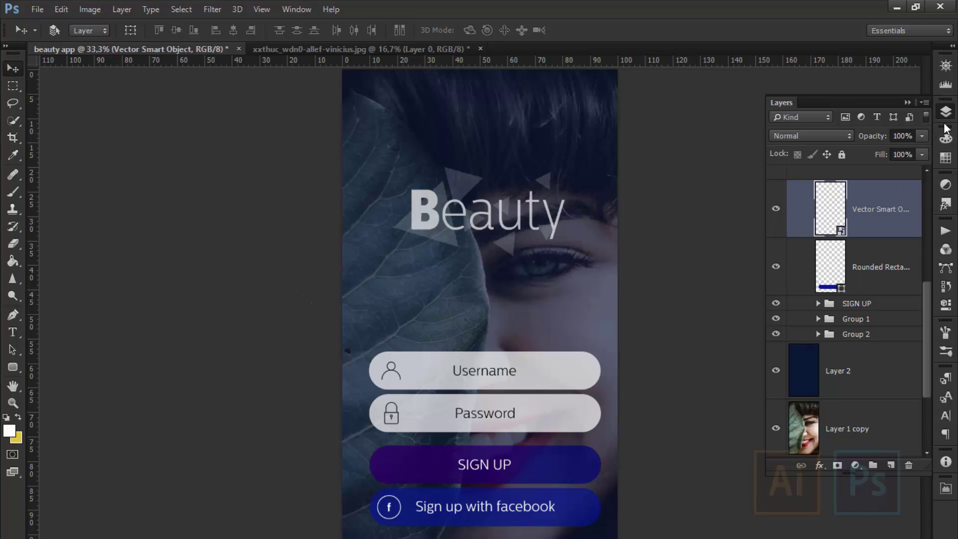
- Add a Curves adjustment layer with an S-curve to boost contrast
left_click(946, 185)
left_click(848, 209)
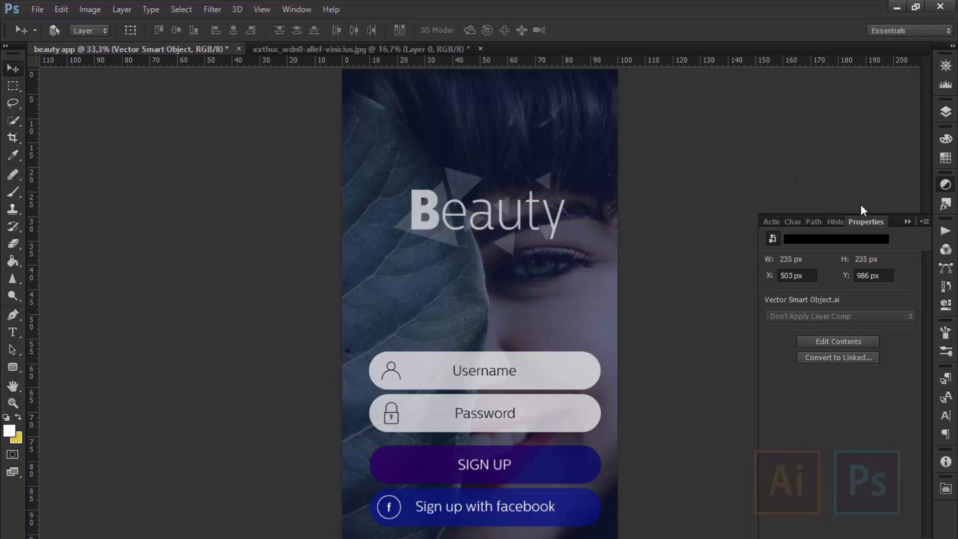
left_click_drag(874, 328, 871, 319)
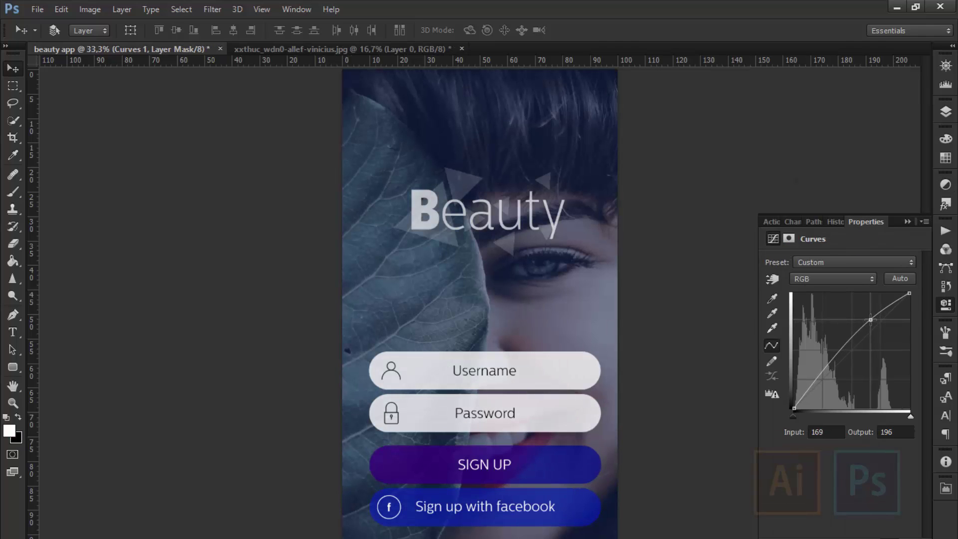
left_click_drag(826, 368, 830, 380)
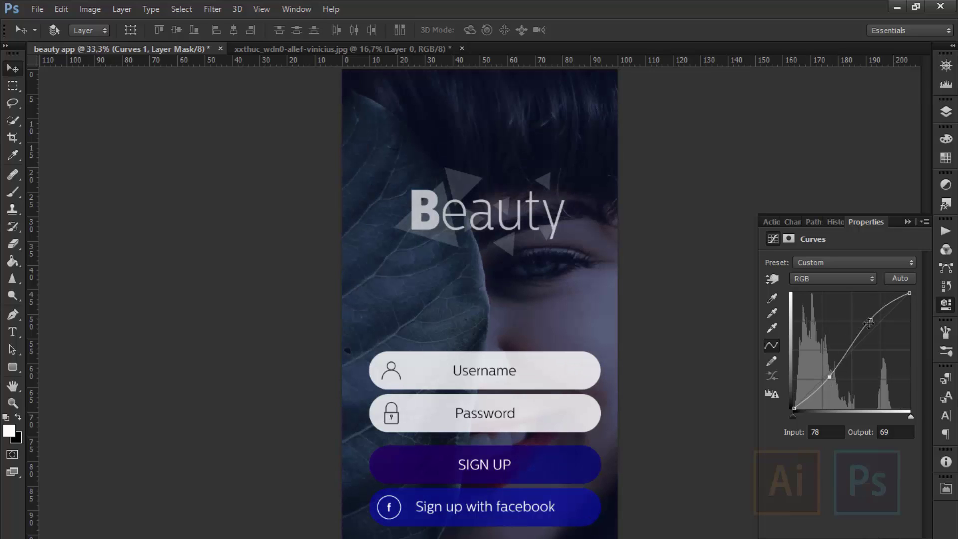
left_click(861, 329)
left_click(907, 221)
- Toggle the Curves layer on and off to compare, and reduce its strength slightly
left_click(946, 111)
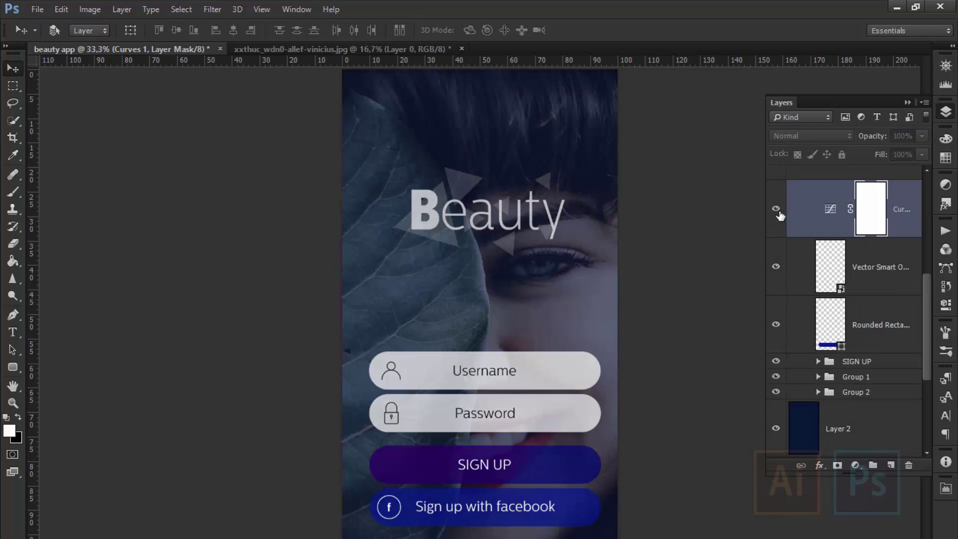
key("ctrl+minus")
left_click(776, 210)
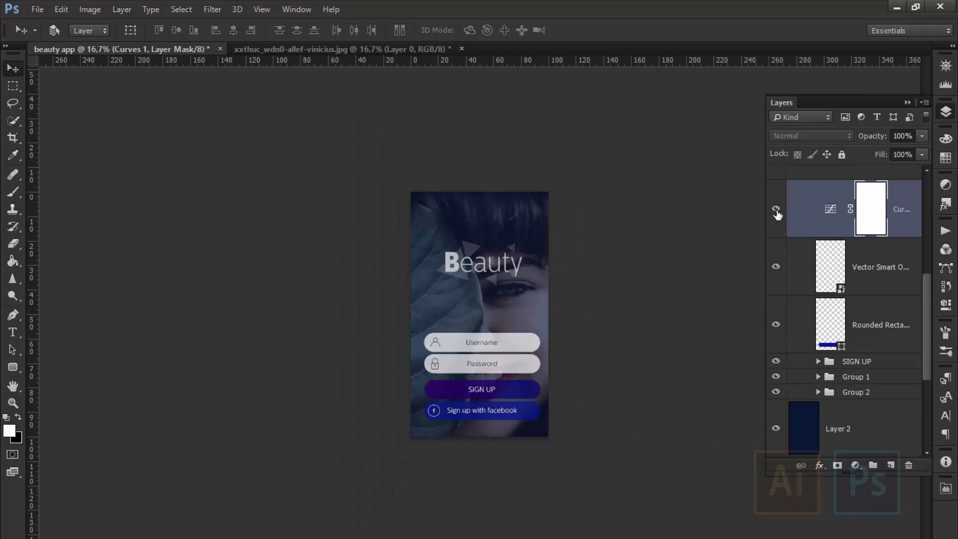
left_click(776, 212)
left_click(776, 212)
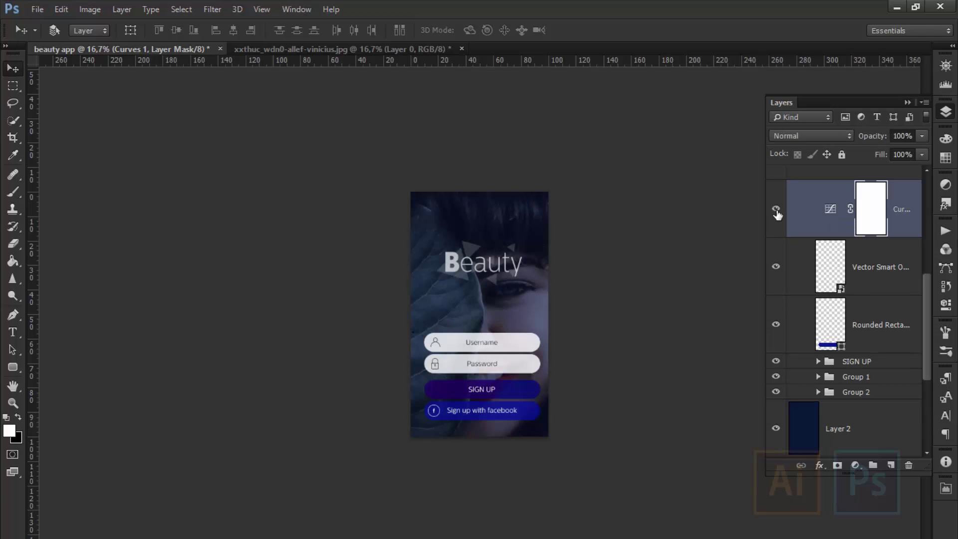
left_click(776, 209)
left_click_drag(876, 144, 864, 143)
left_click(776, 208)
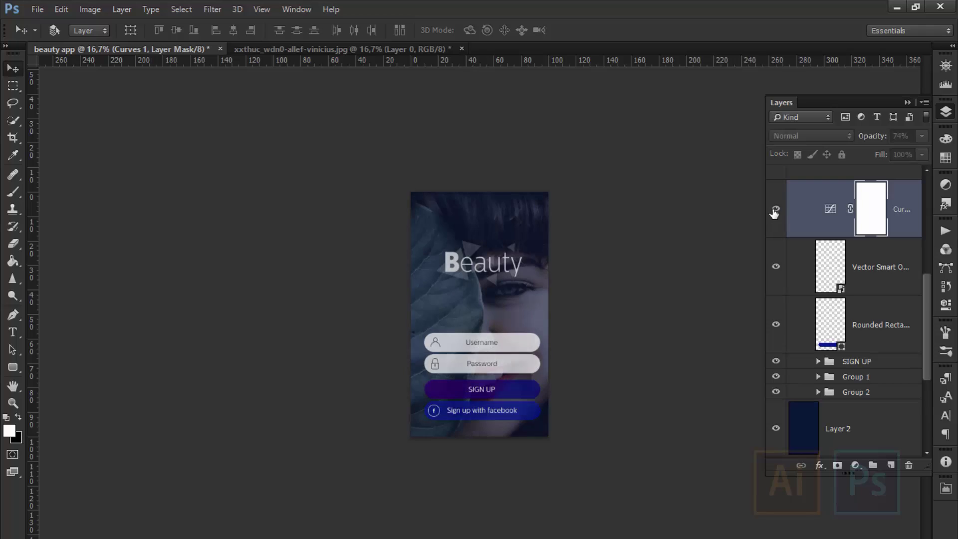
left_click(776, 209)
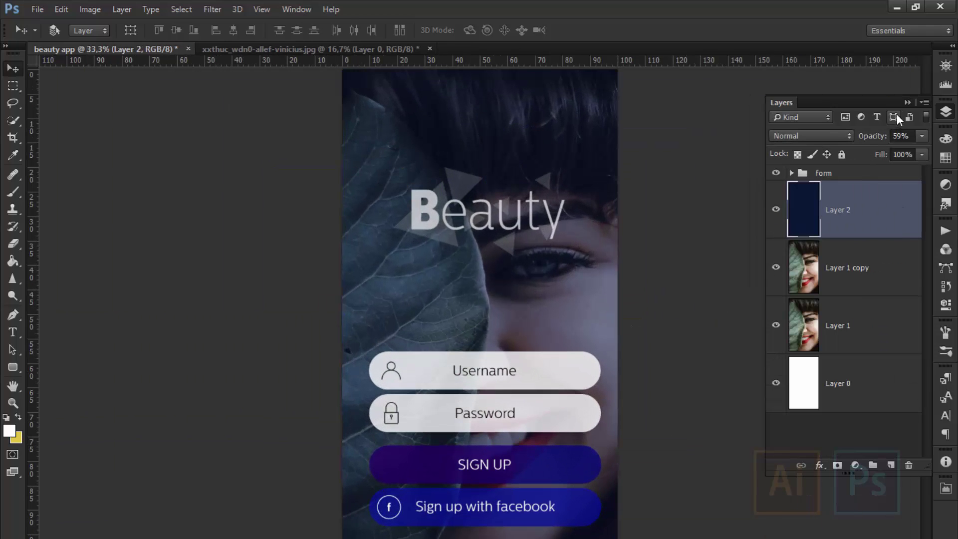
left_click(907, 102)
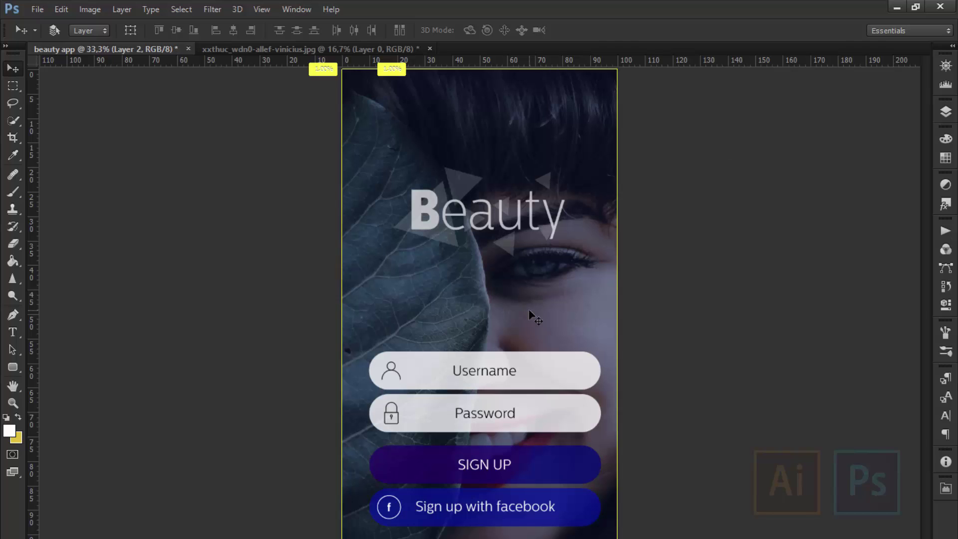
key("ctrl+plus")
key("ctrl+plus")
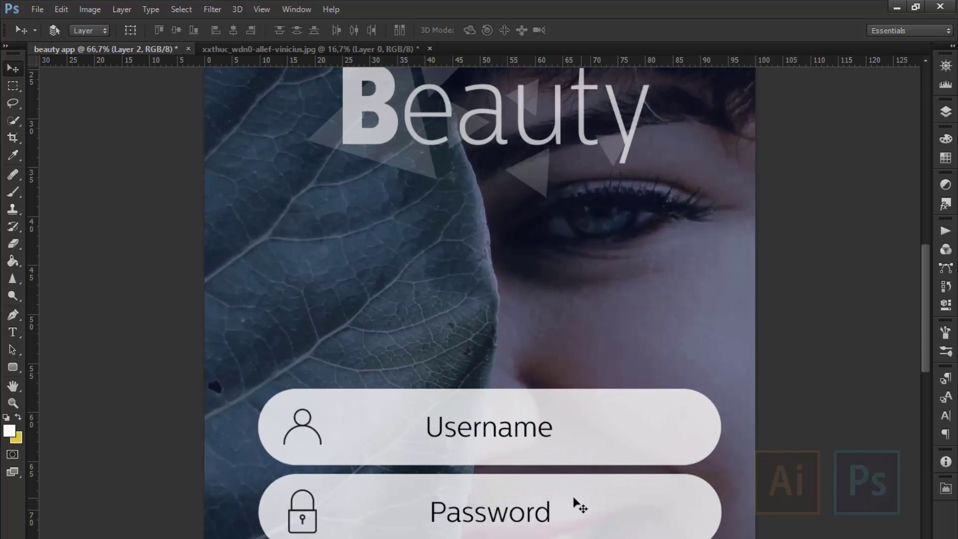
mouse_move(925, 324)
left_mouse_down()
mouse_move(912, 308)
mouse_move(930, 405)
left_mouse_up()
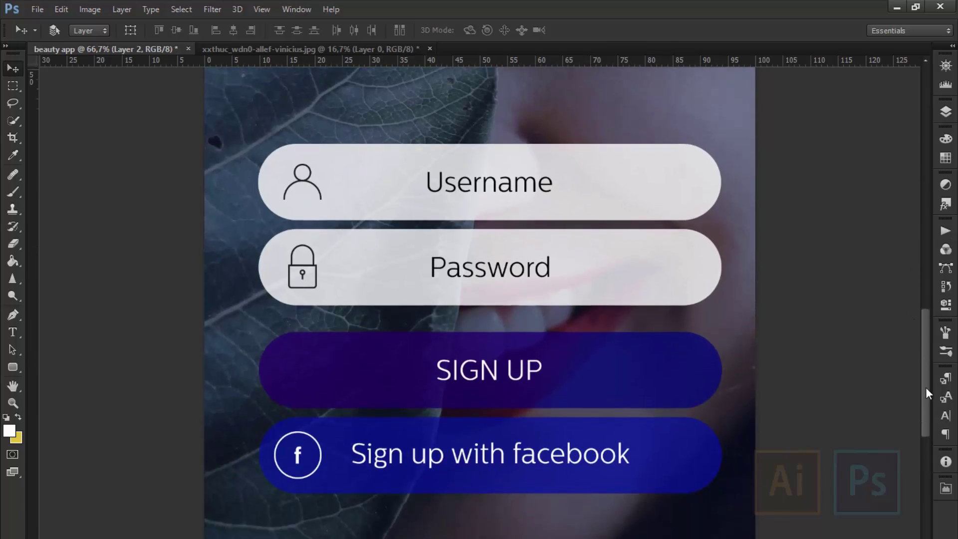
scroll(479, 270, "right", 1)
scroll(479, 269, "right", 5)
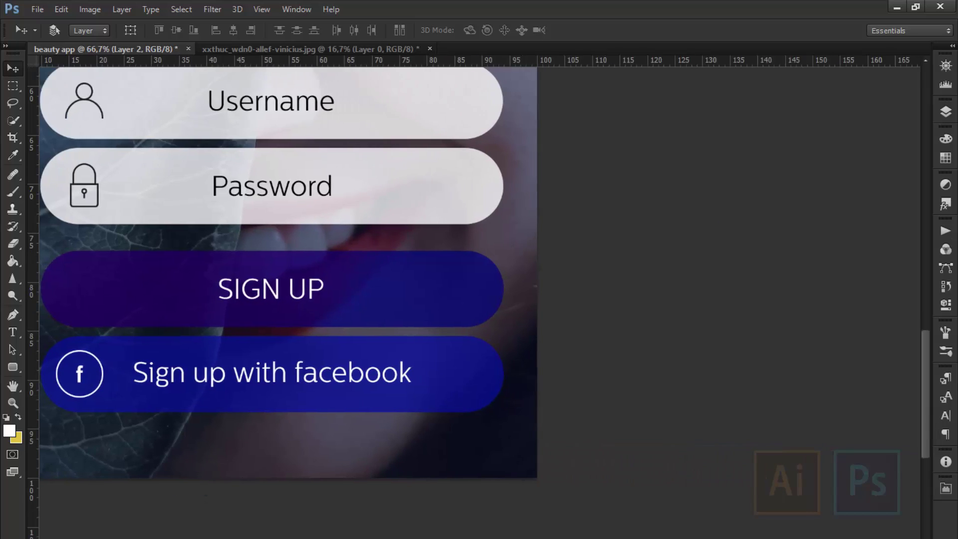
scroll(479, 269, "right", 5)
scroll(479, 269, "right", 3)
scroll(479, 270, "left", 1)
scroll(479, 269, "left", 5)
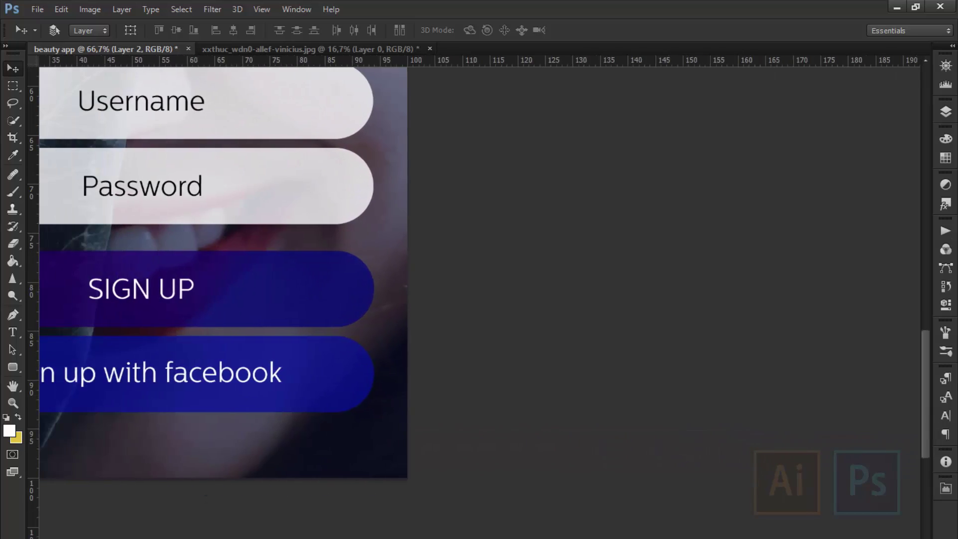
scroll(479, 270, "left", 6)
scroll(479, 269, "left", 3)
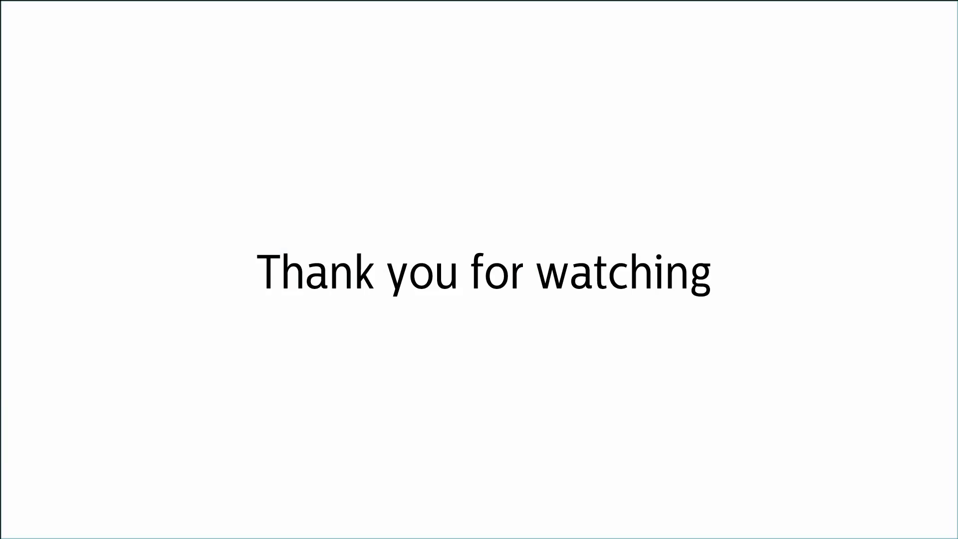